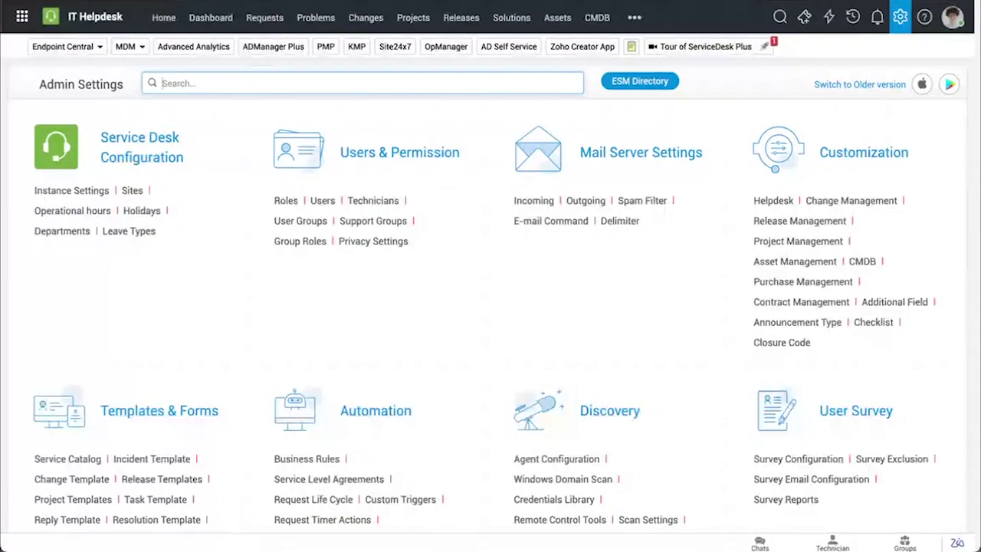
Step: Open the incident business rule "Service needed outside operational hours" in the Negate Requests group for editing
scroll(579, 324, "down", 1)
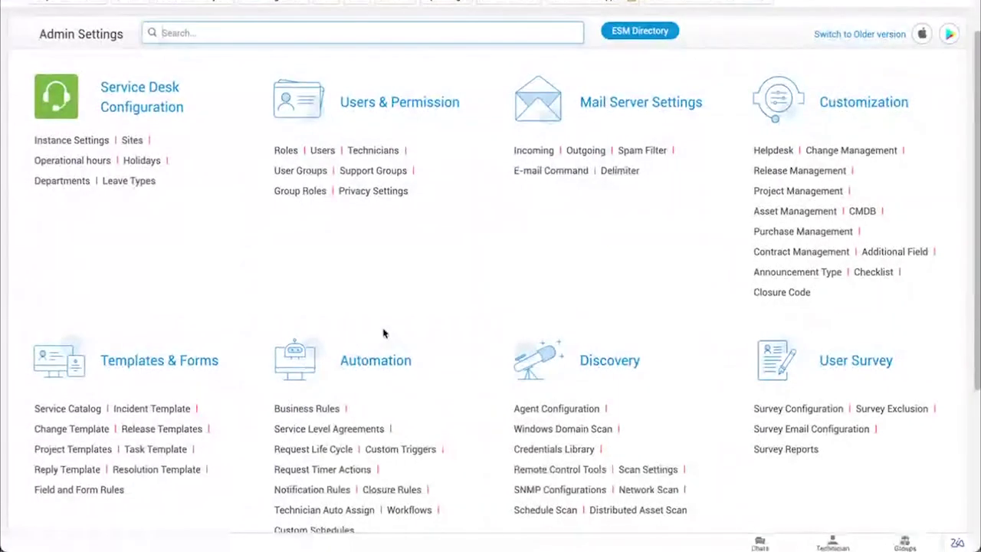
left_click(306, 411)
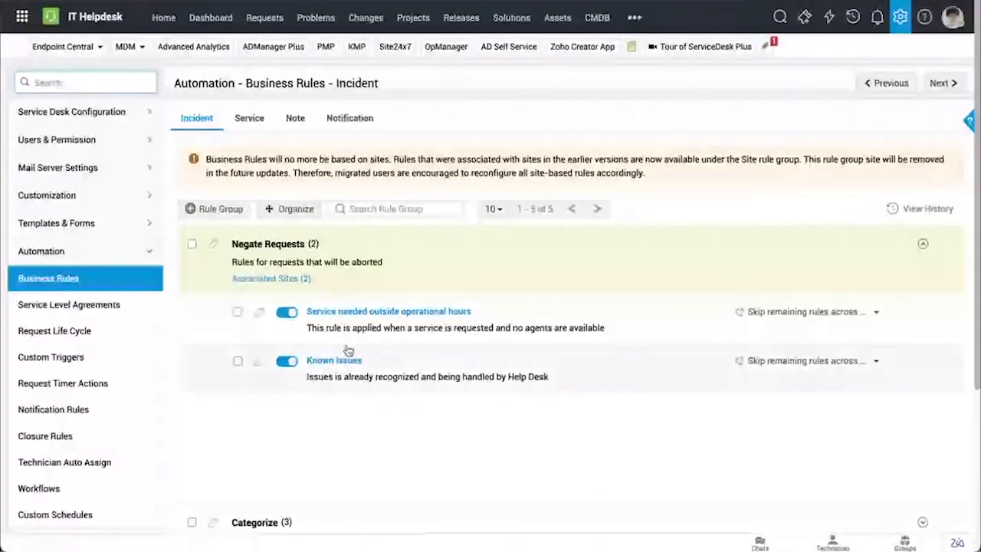
left_click(259, 315)
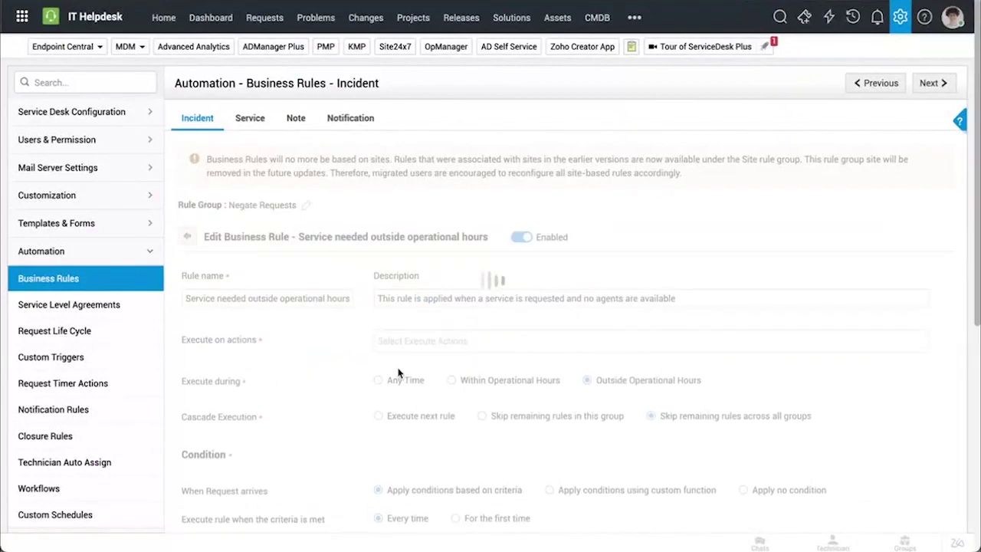
scroll(363, 345, "down", 2)
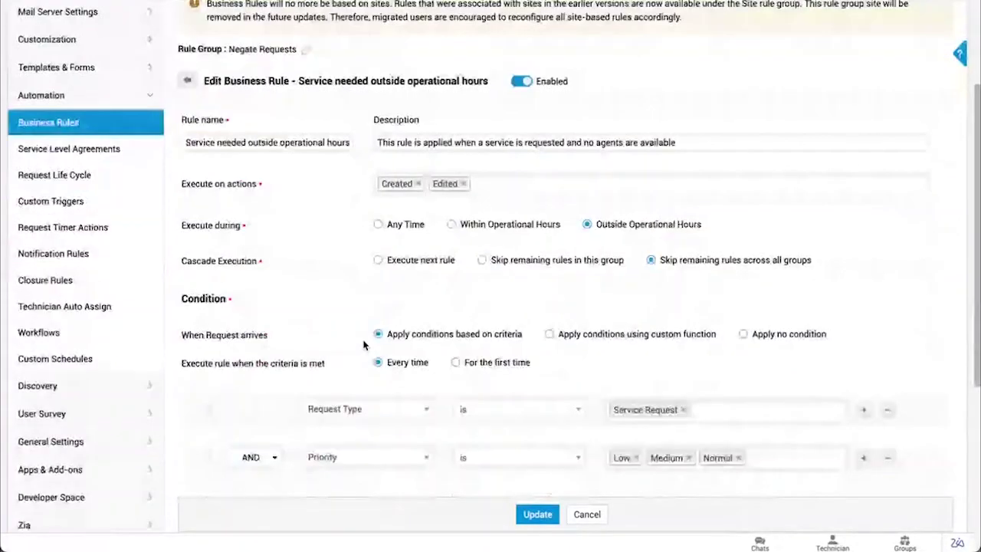
scroll(363, 345, "down", 1)
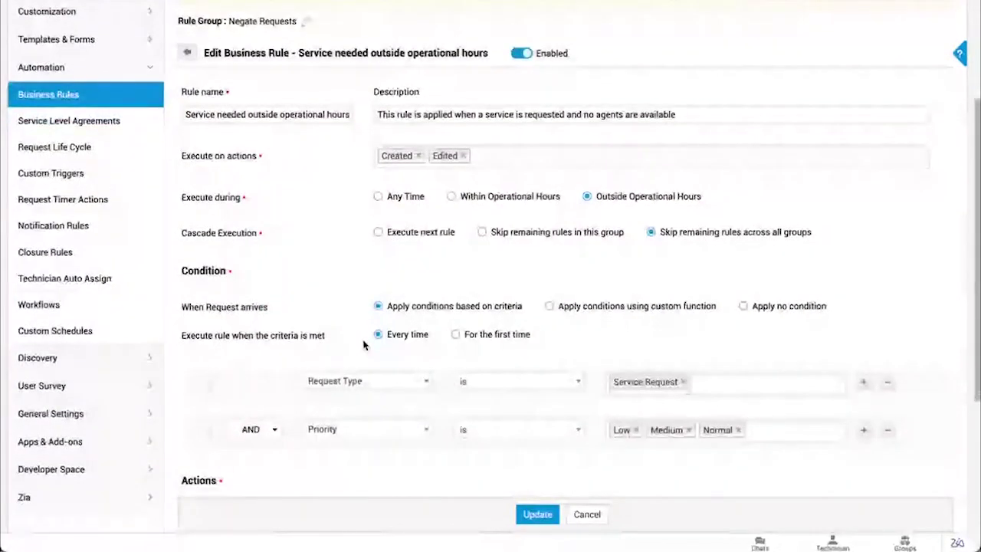
Step: Try the custom function option for the rule's condition, and return to applying conditions based on criteria
left_click(550, 309)
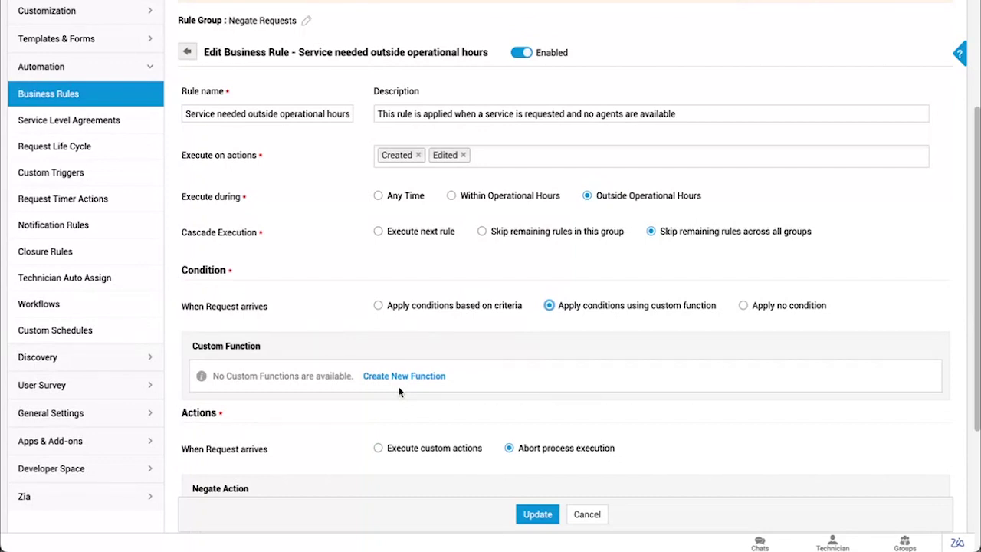
left_click(400, 307)
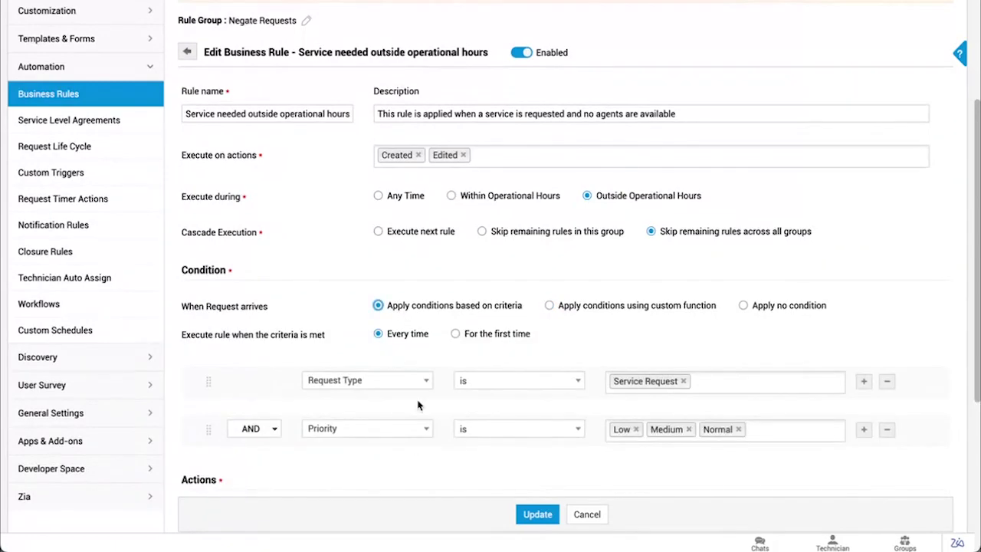
Step: Set the rule to execute custom actions when a request arrives, agreeing to clear the currently added actions
scroll(418, 404, "down", 3)
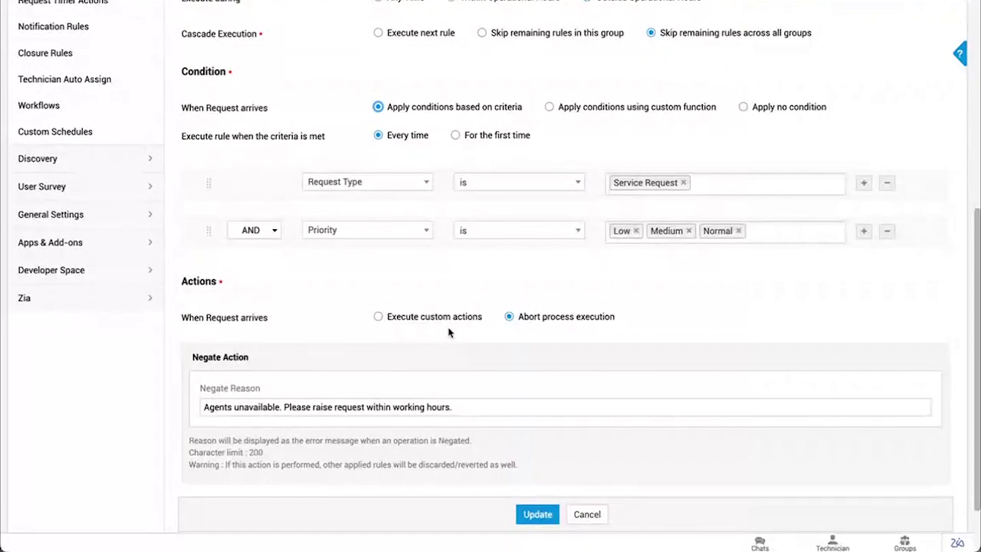
left_click(378, 317)
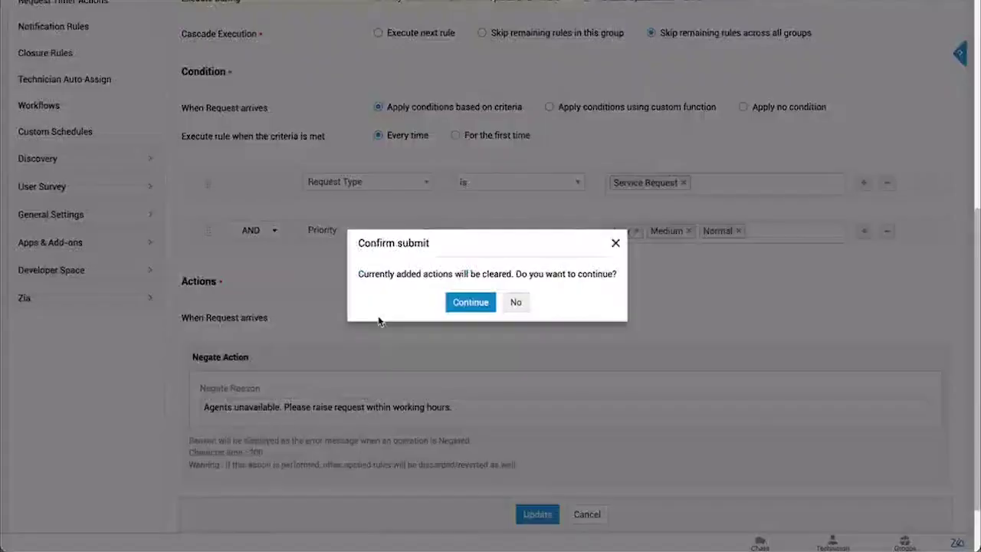
left_click(469, 303)
Step: Add an If-If custom action to the rule
left_click(278, 424)
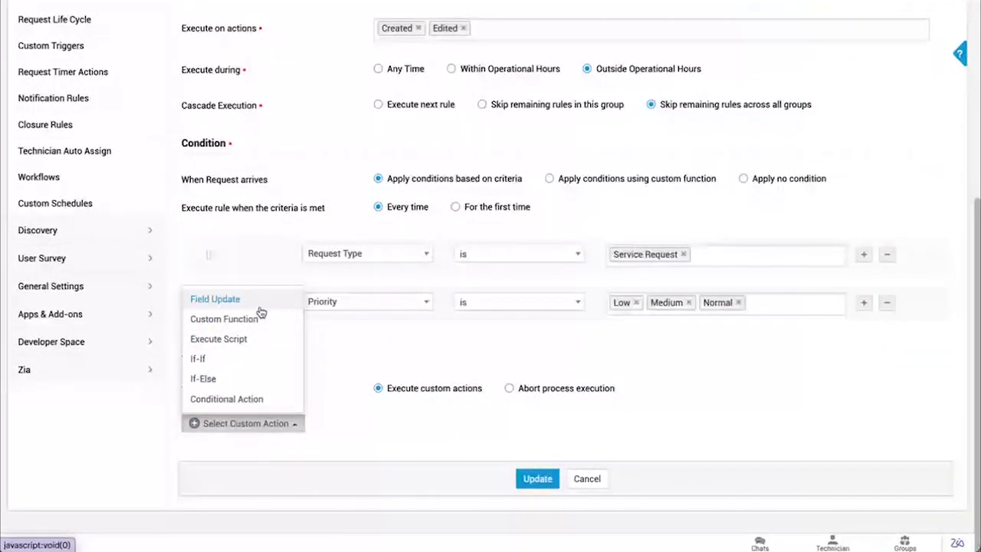
left_click(228, 368)
scroll(525, 324, "down", 3)
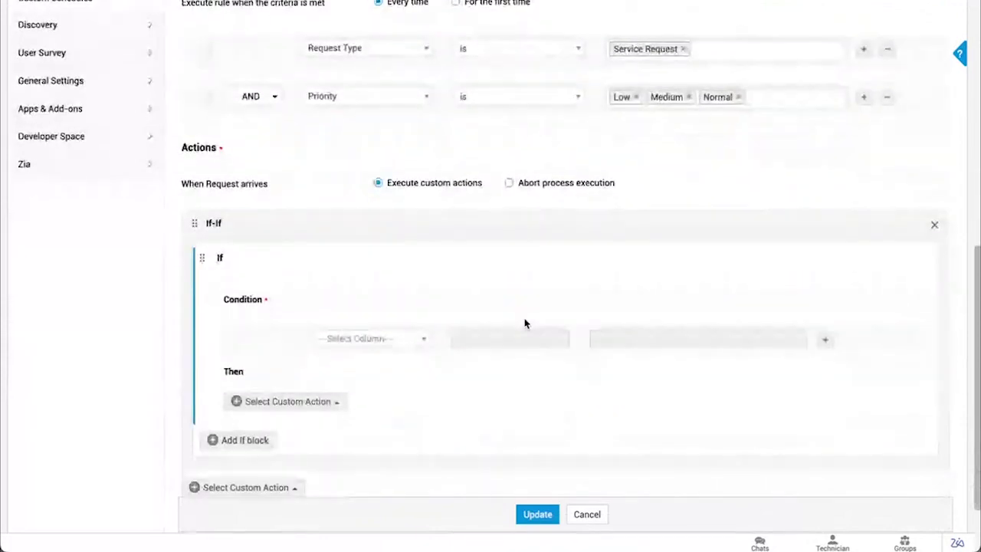
scroll(525, 323, "up", 2)
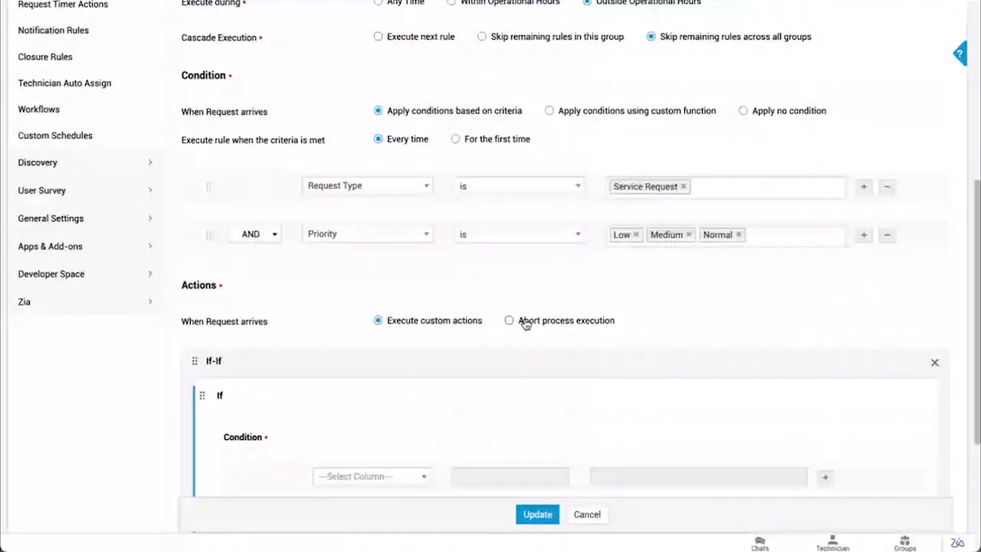
scroll(525, 323, "down", 2)
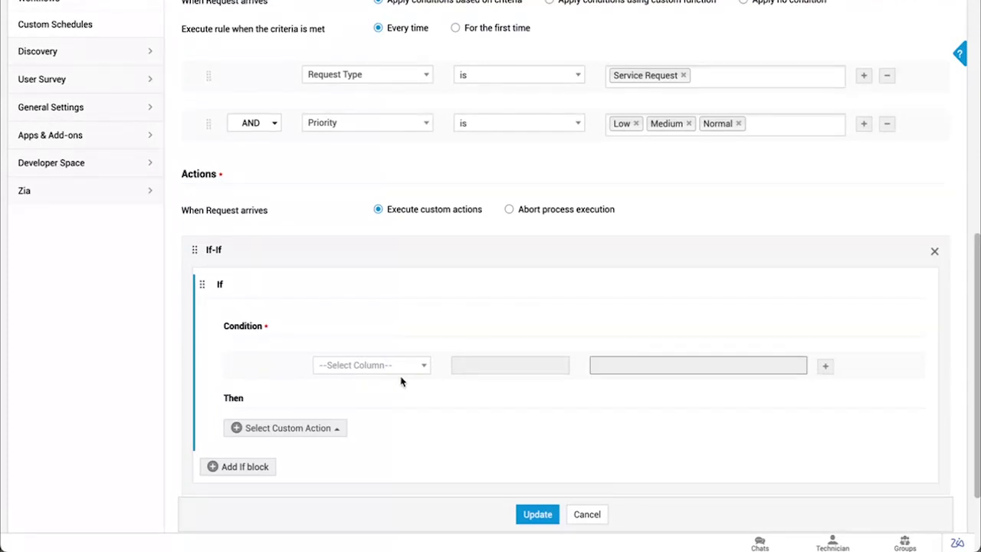
scroll(401, 381, "down", 2)
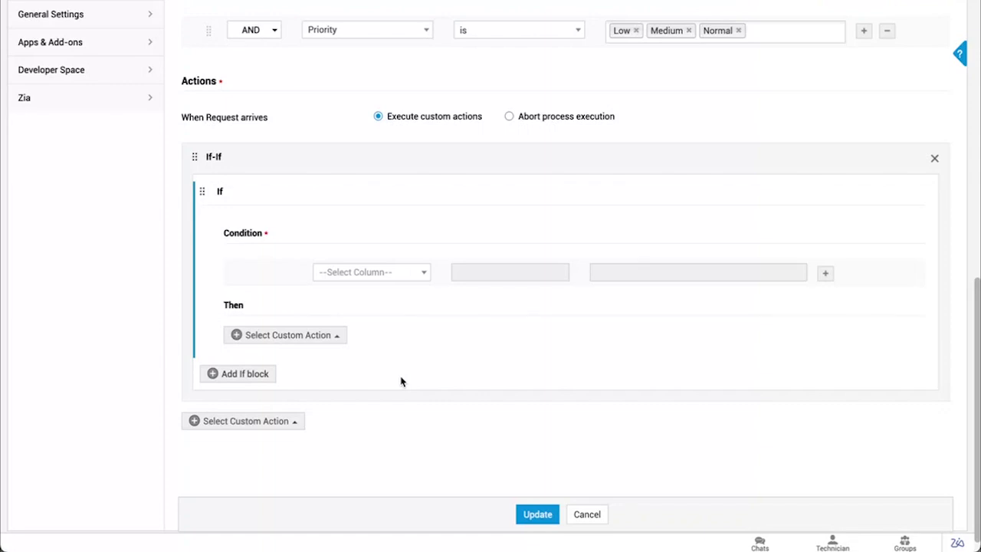
Step: Set the first If block's condition to Category is Hardware
left_click(357, 282)
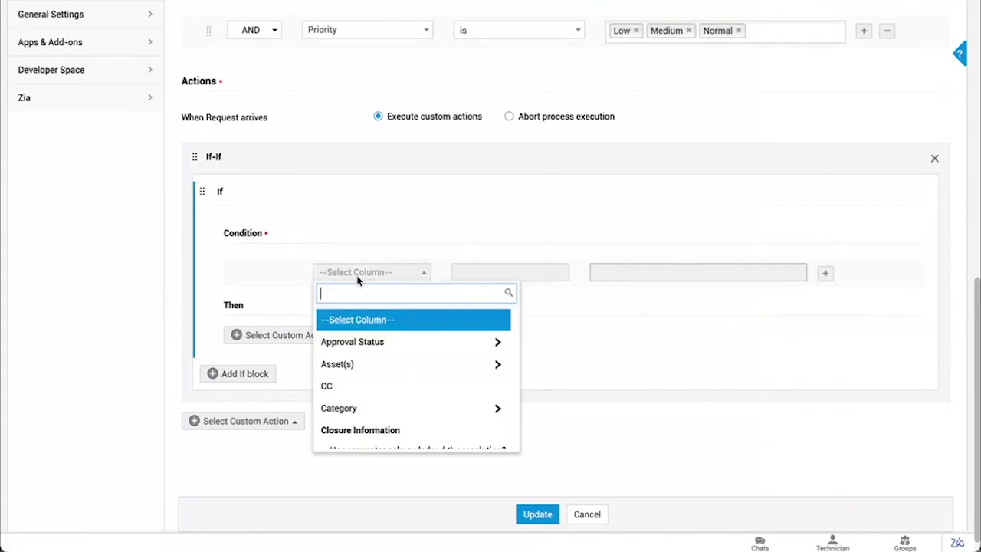
left_click(371, 408)
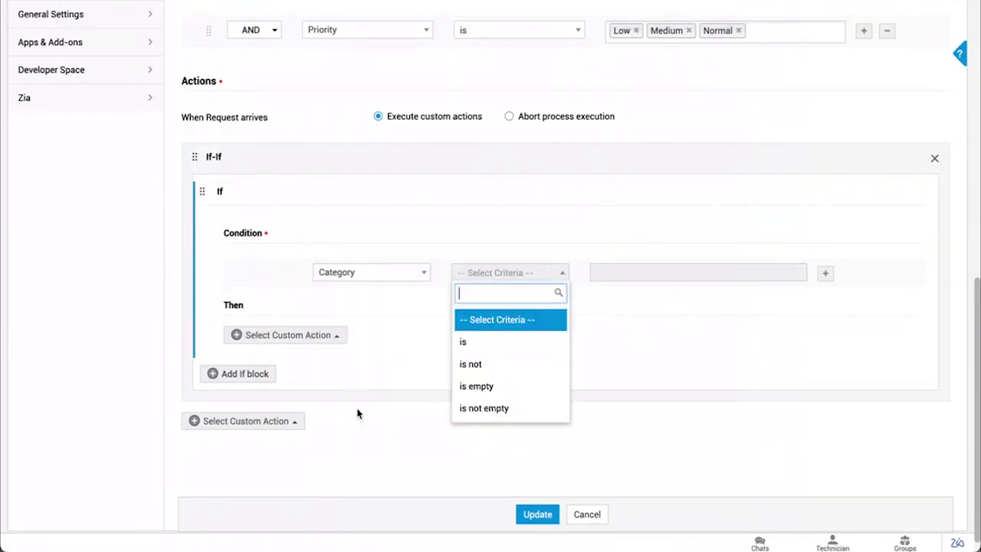
left_click(474, 343)
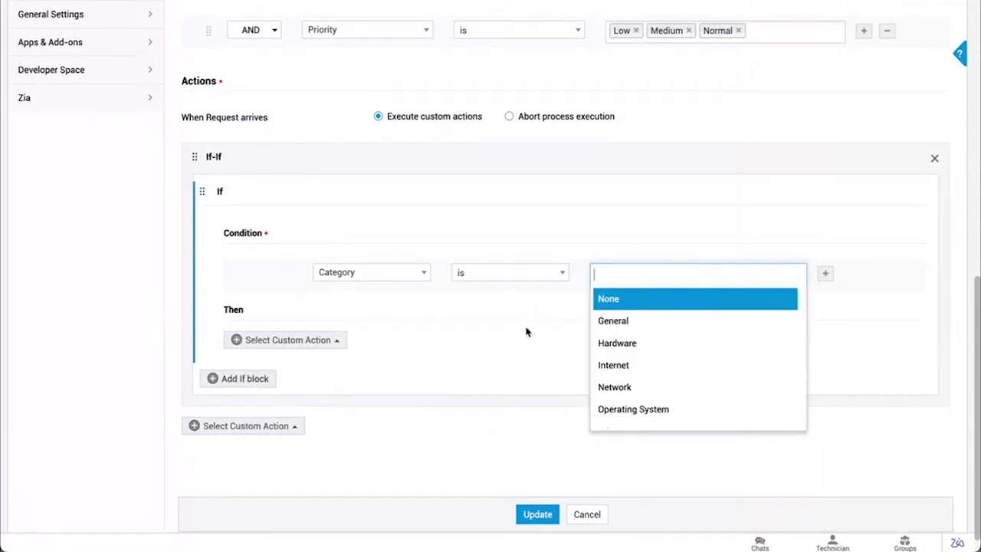
left_click(623, 343)
Step: Add a Field Update to the Hardware block that sets Priority to High
left_click(287, 342)
left_click(283, 263)
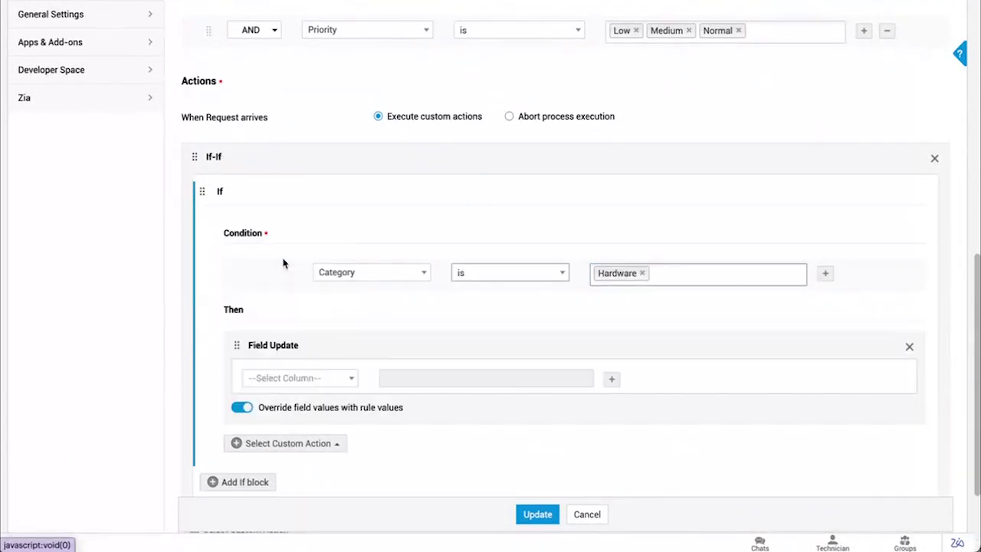
left_click(350, 380)
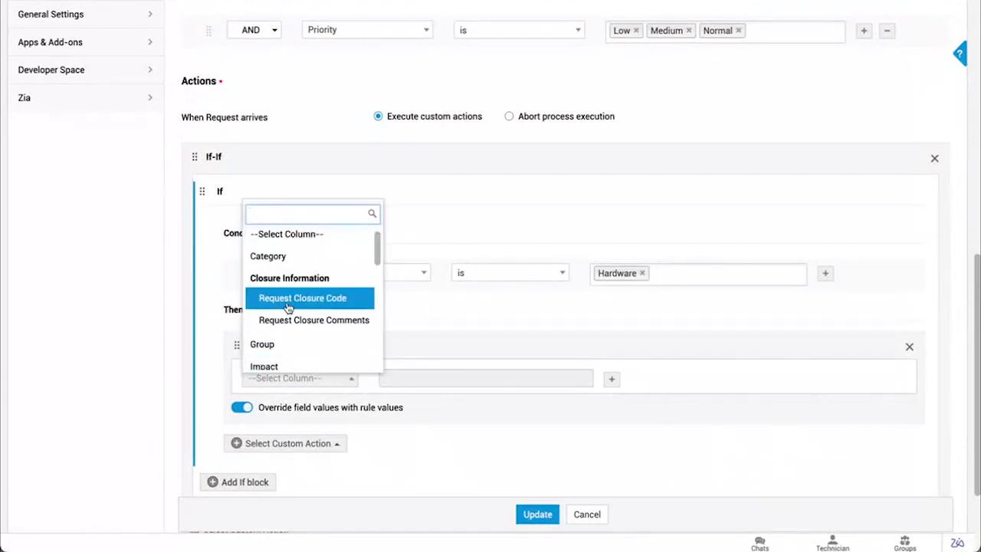
scroll(287, 307, "down", 5)
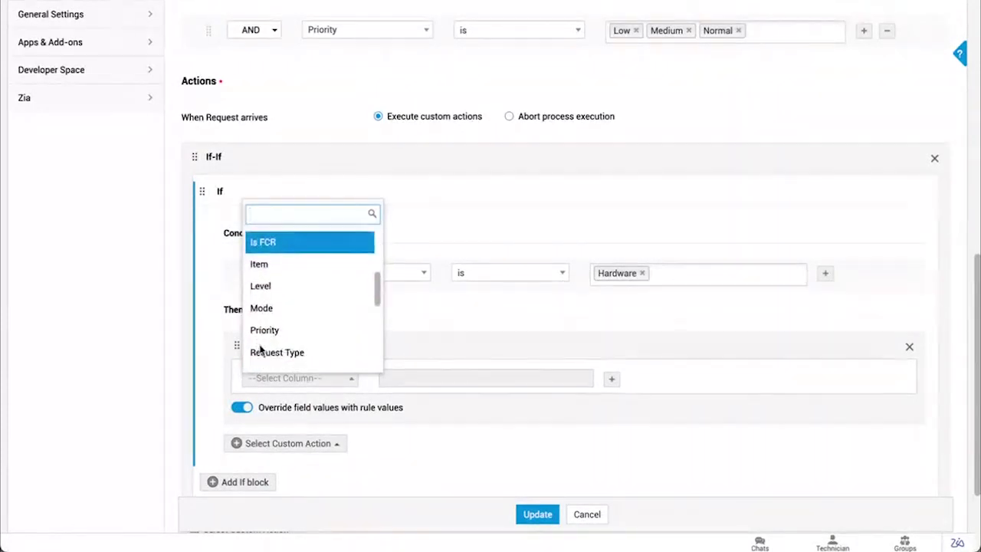
left_click(275, 302)
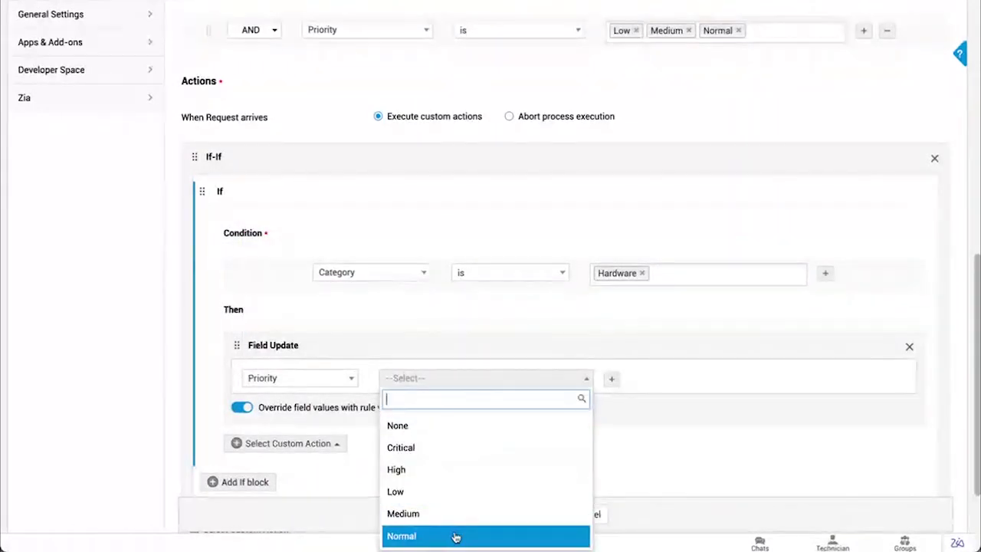
left_click(464, 469)
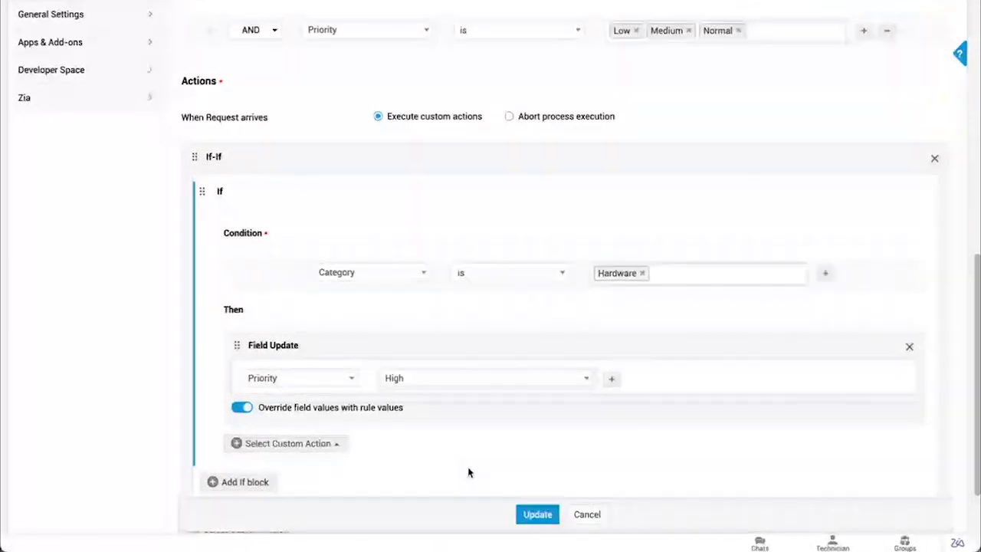
Step: Add a second If block with the condition Category is Software
scroll(639, 401, "down", 1)
scroll(528, 248, "down", 1)
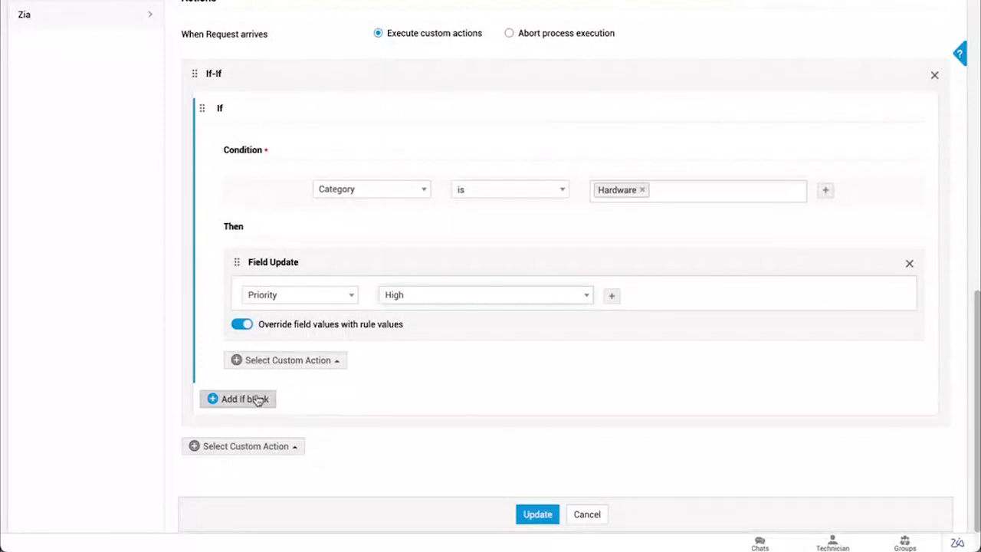
left_click(260, 399)
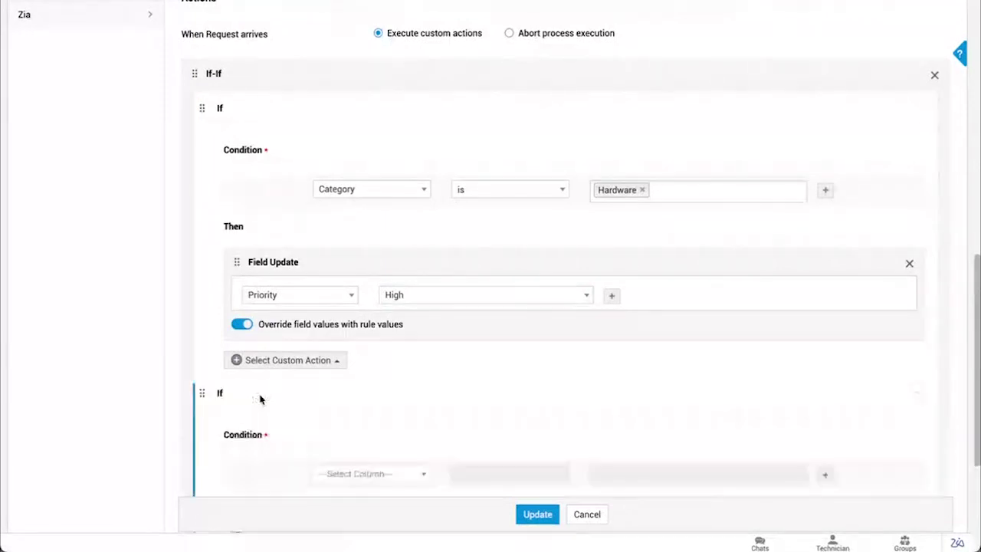
scroll(260, 399, "down", 2)
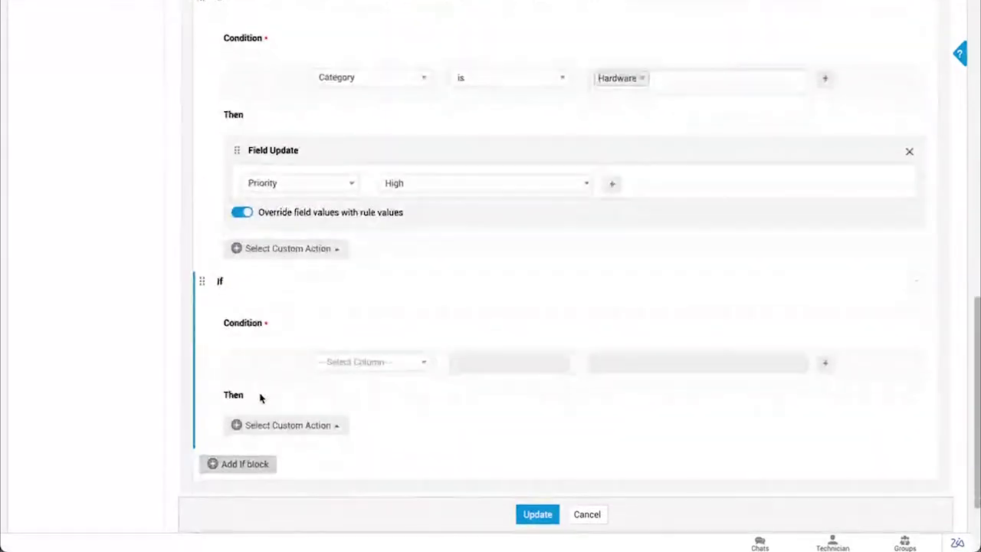
left_click(395, 364)
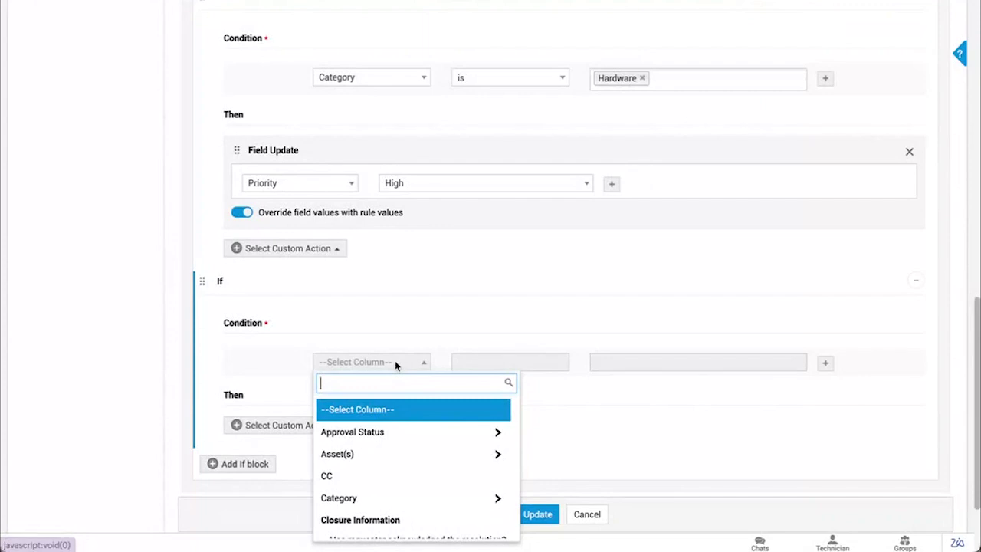
left_click(350, 498)
left_click(519, 434)
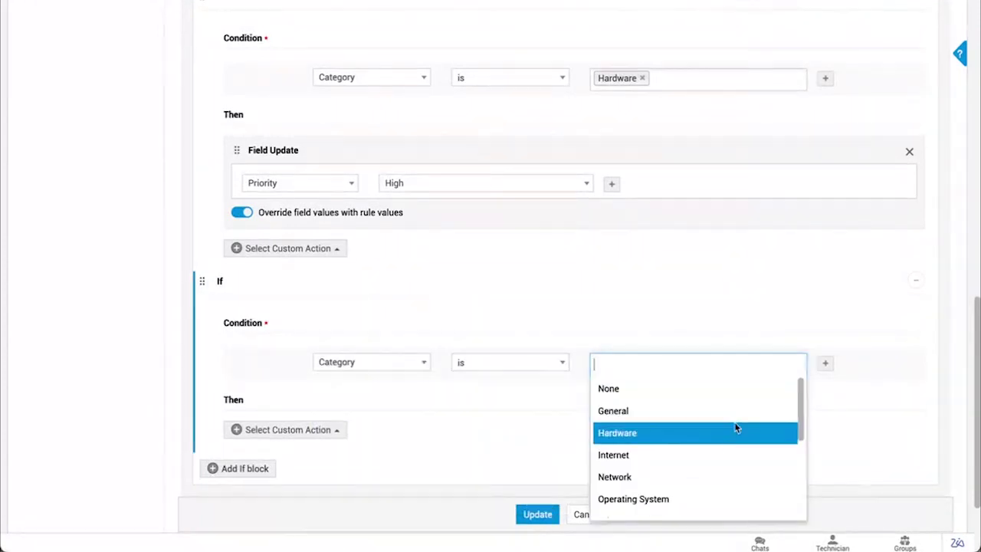
scroll(668, 452, "down", 1)
scroll(672, 443, "down", 4)
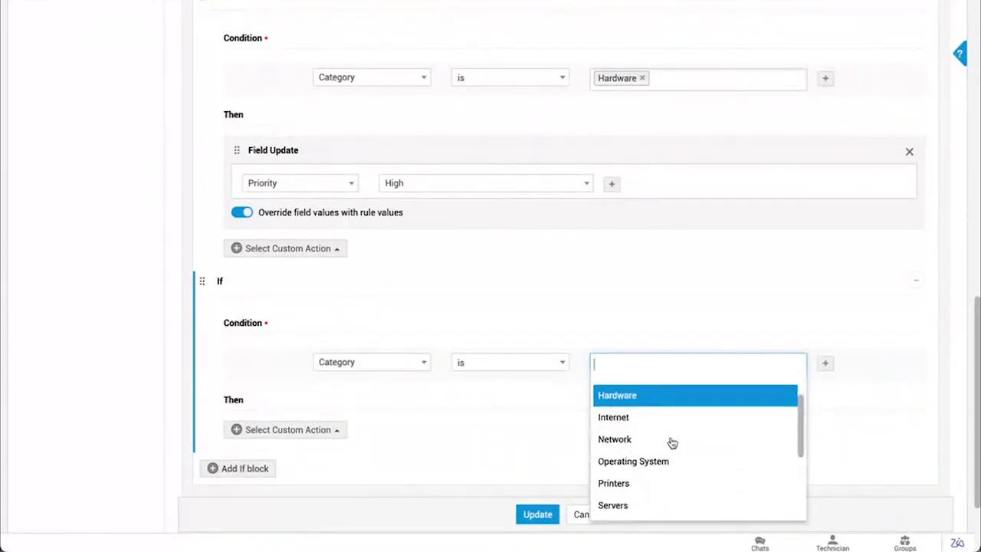
left_click(645, 469)
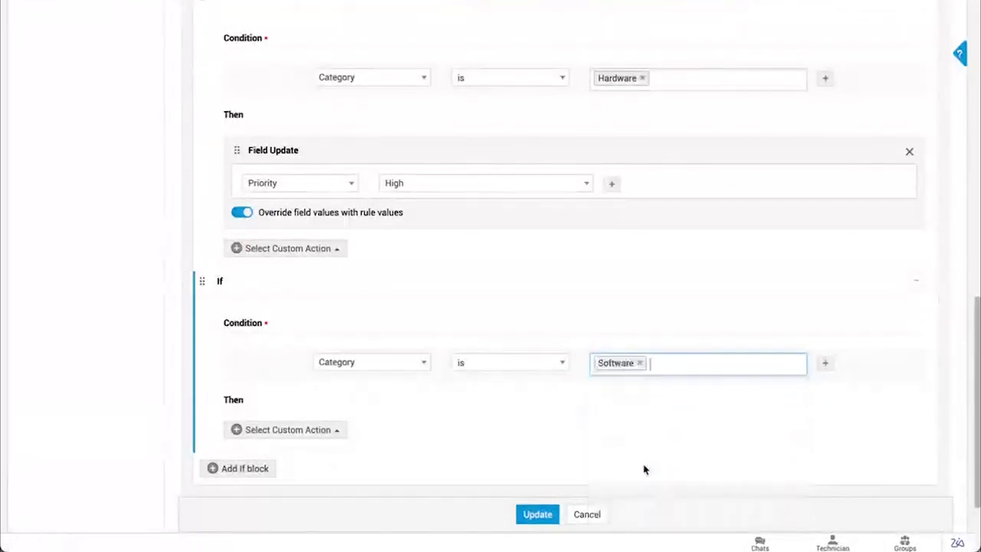
Step: Add a Field Update to the Software block that sets Priority to Medium
left_click(328, 430)
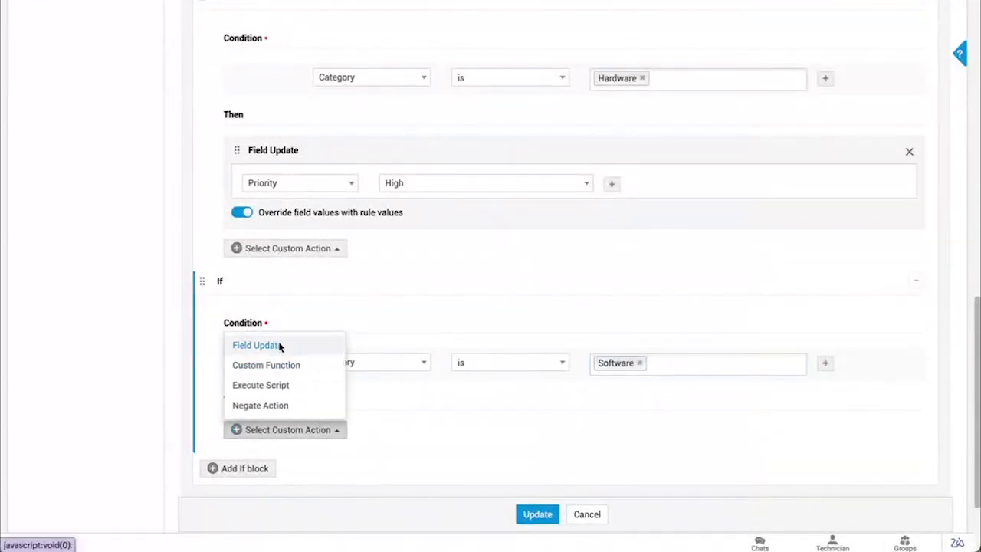
left_click(278, 345)
scroll(481, 383, "down", 2)
left_click(335, 360)
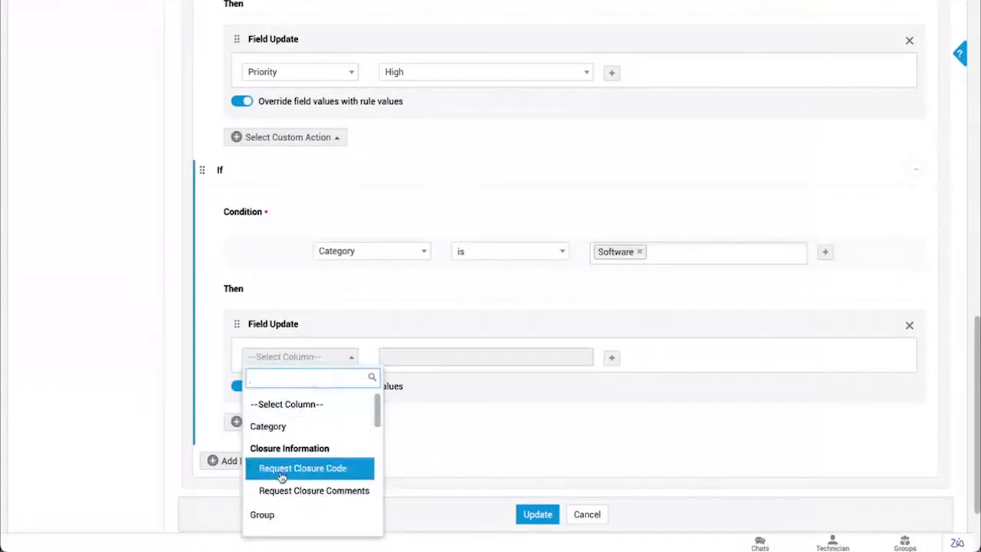
scroll(281, 494, "down", 5)
scroll(299, 468, "down", 1)
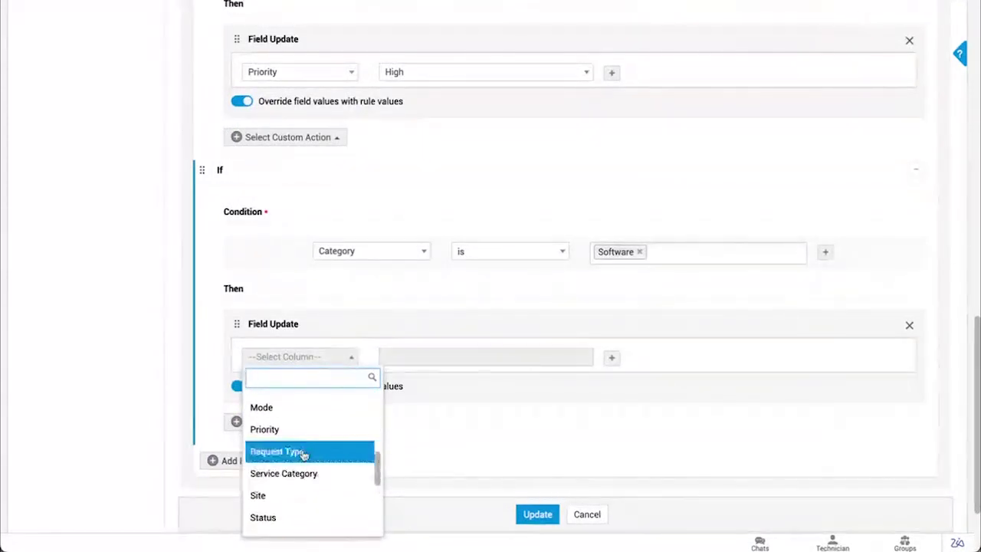
left_click(308, 432)
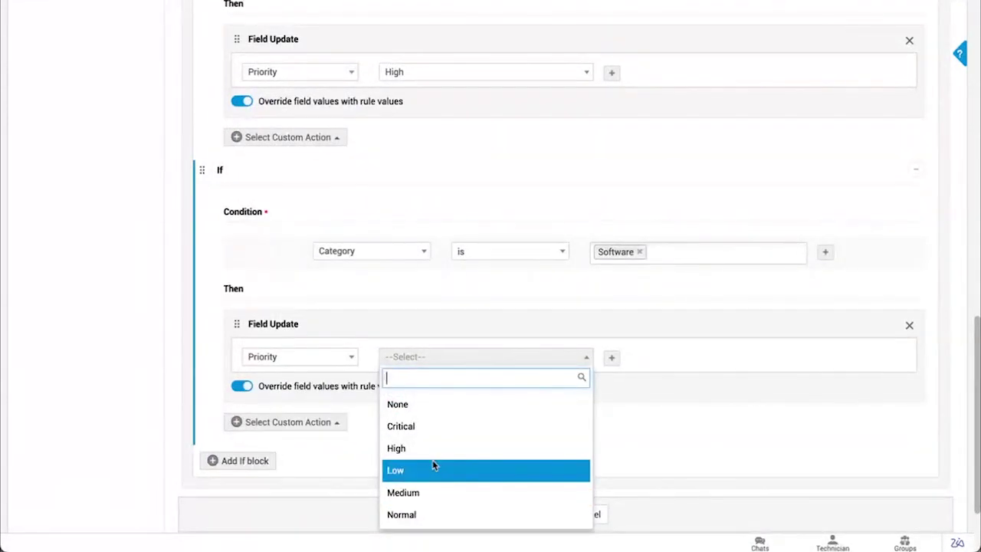
left_click(428, 491)
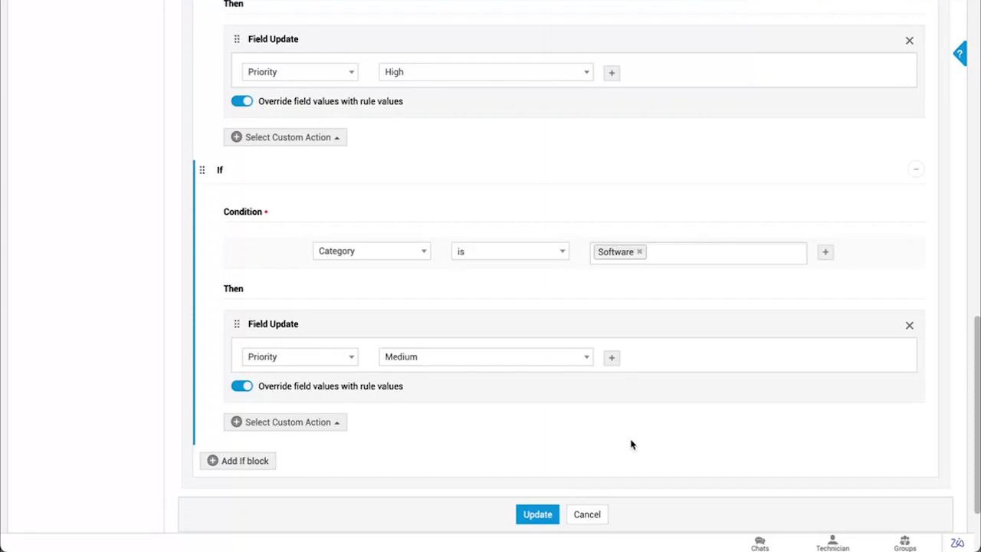
Step: Remove the whole If-If action from the rule
scroll(630, 444, "up", 2)
scroll(631, 444, "up", 2)
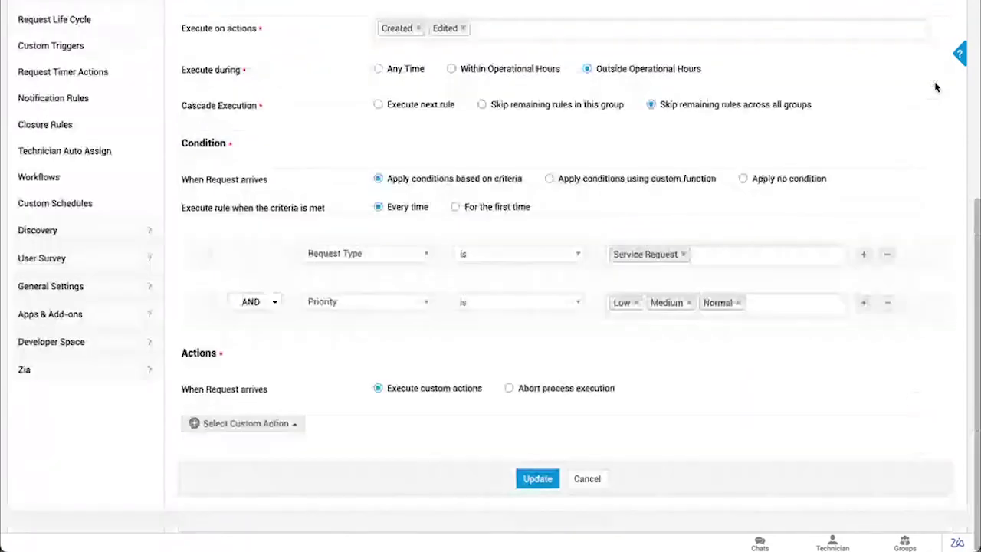
Step: Add an If-Else custom action whose If condition is Category is Hardware
left_click(280, 423)
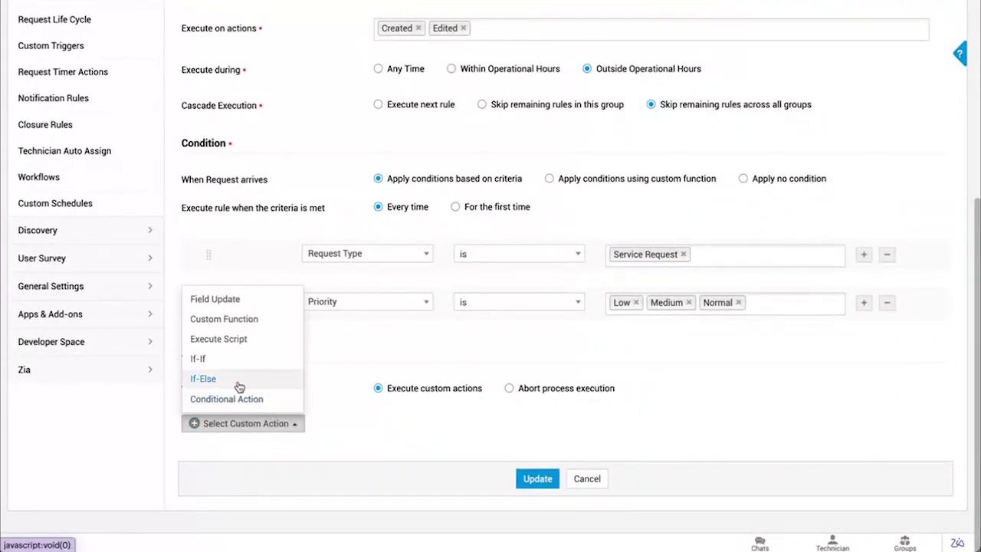
left_click(238, 387)
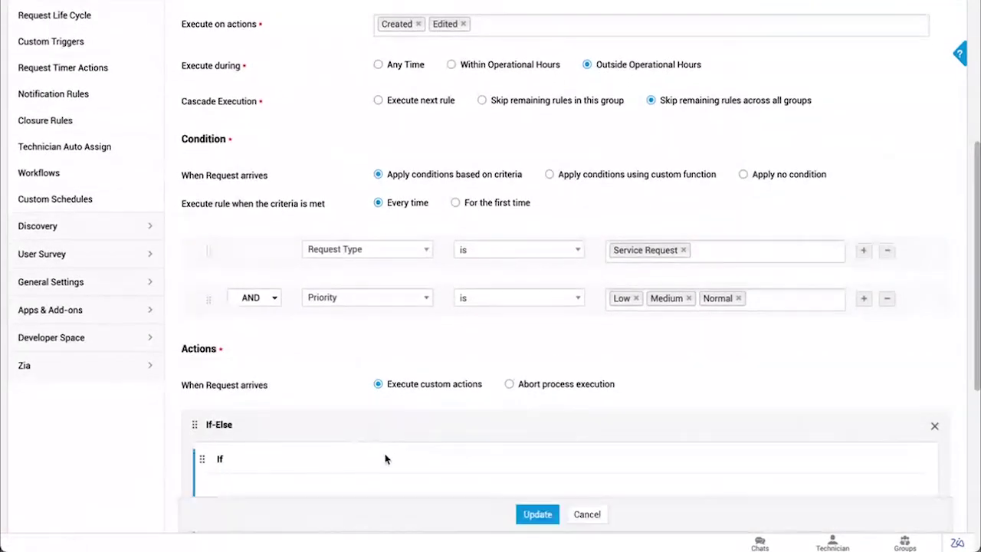
scroll(386, 458, "down", 2)
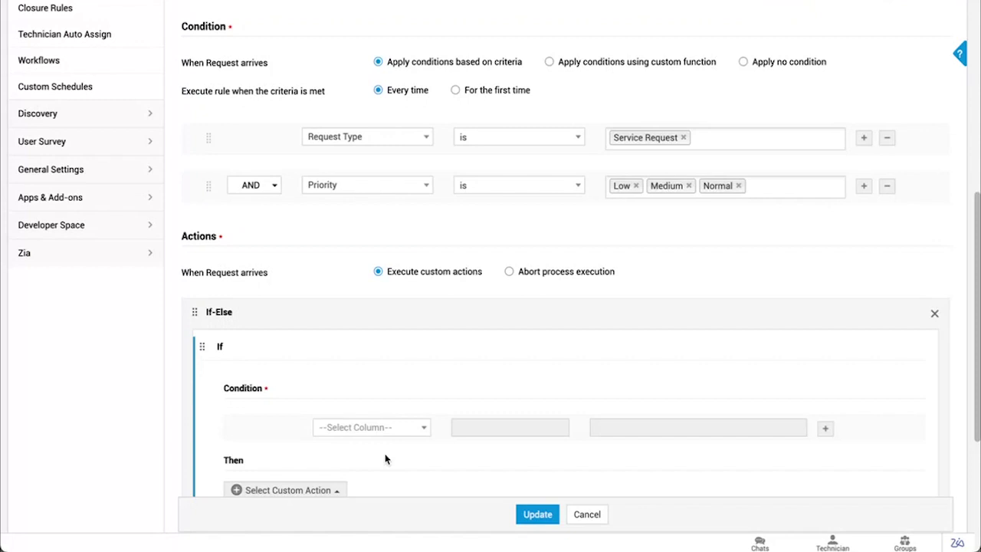
scroll(386, 458, "down", 2)
scroll(386, 458, "down", 1)
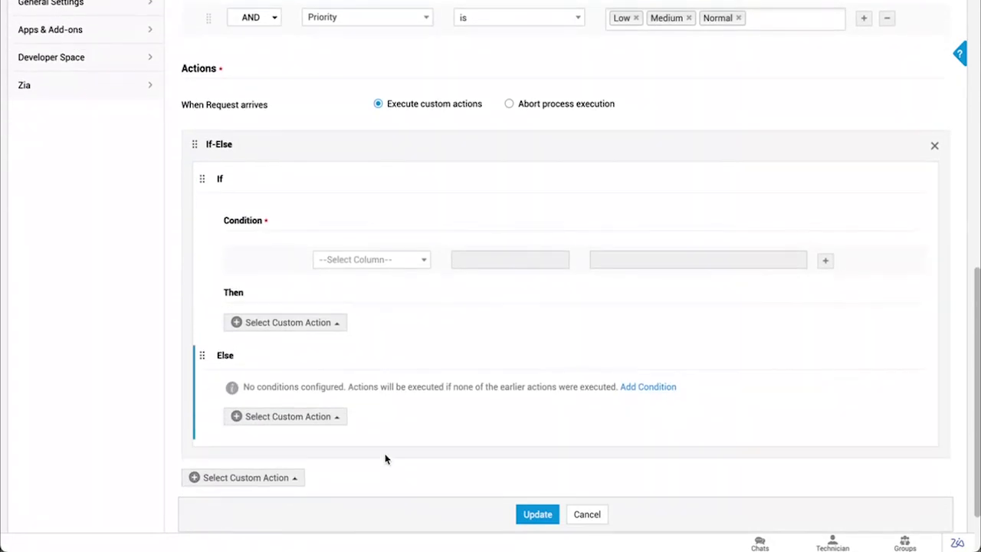
left_click(406, 262)
left_click(360, 398)
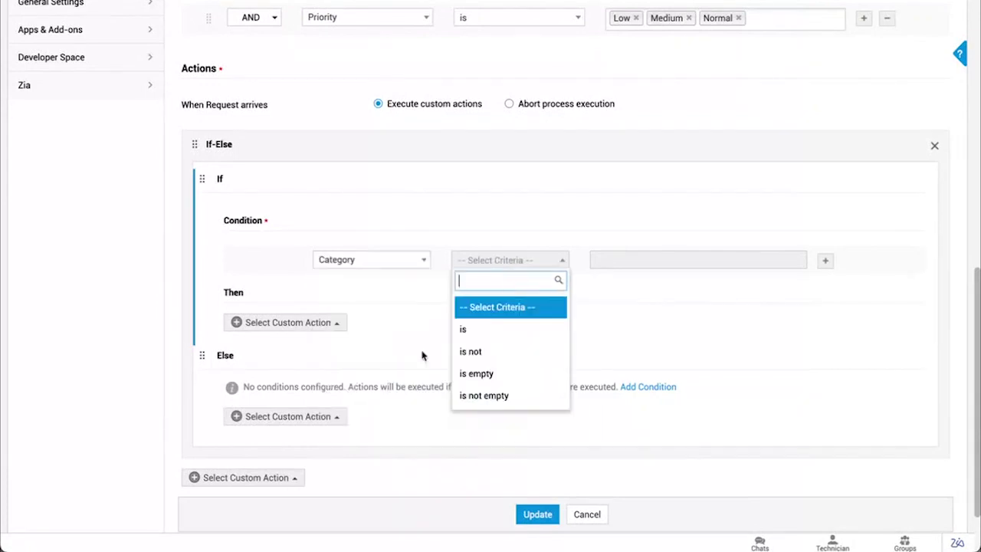
left_click(505, 330)
left_click(645, 329)
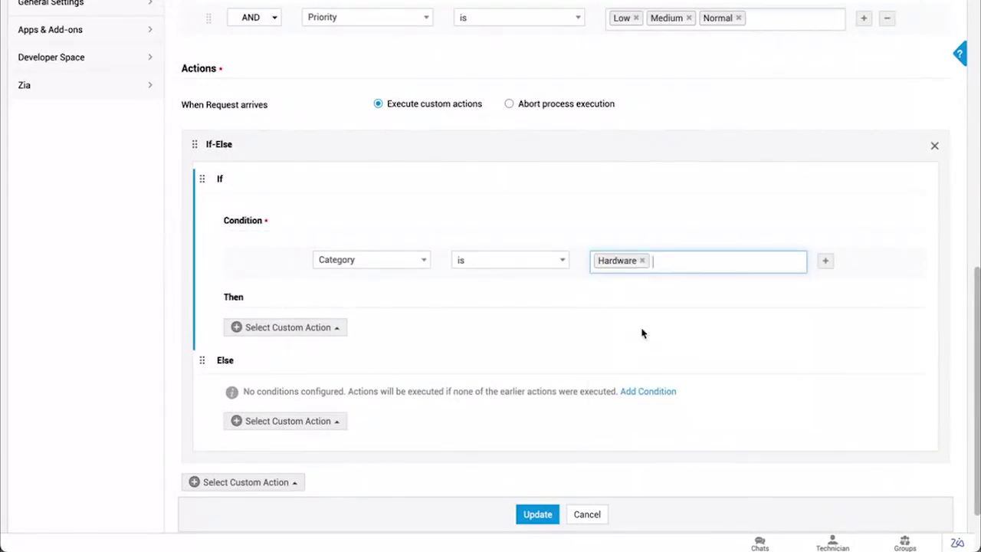
Step: Add a Field Update under Then in the If block that sets Priority to High
left_click(324, 328)
left_click(275, 243)
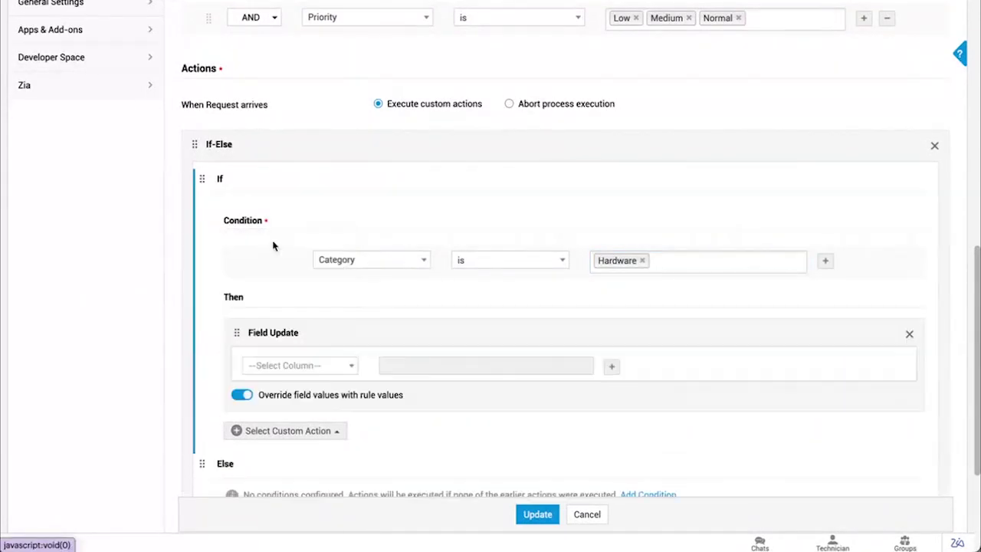
left_click(288, 367)
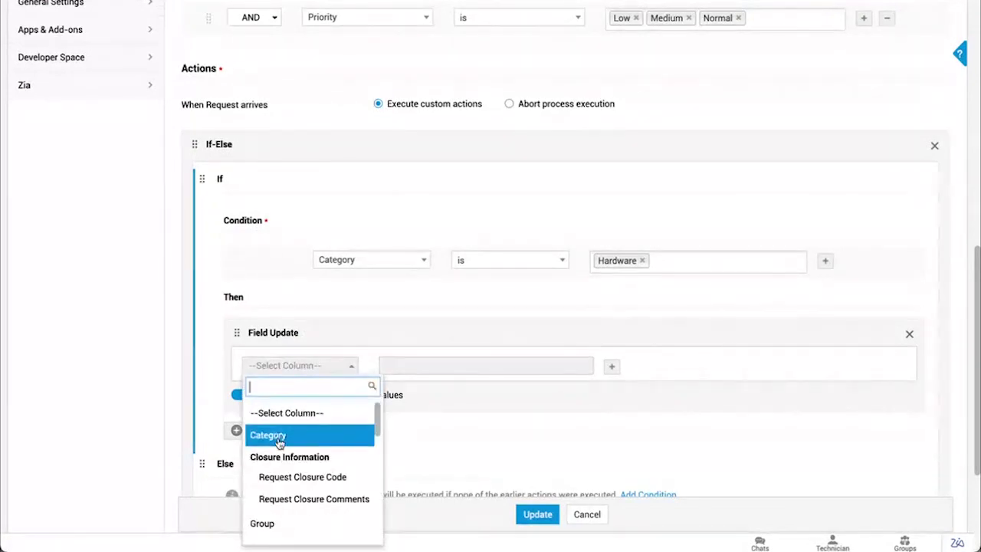
scroll(284, 452, "down", 5)
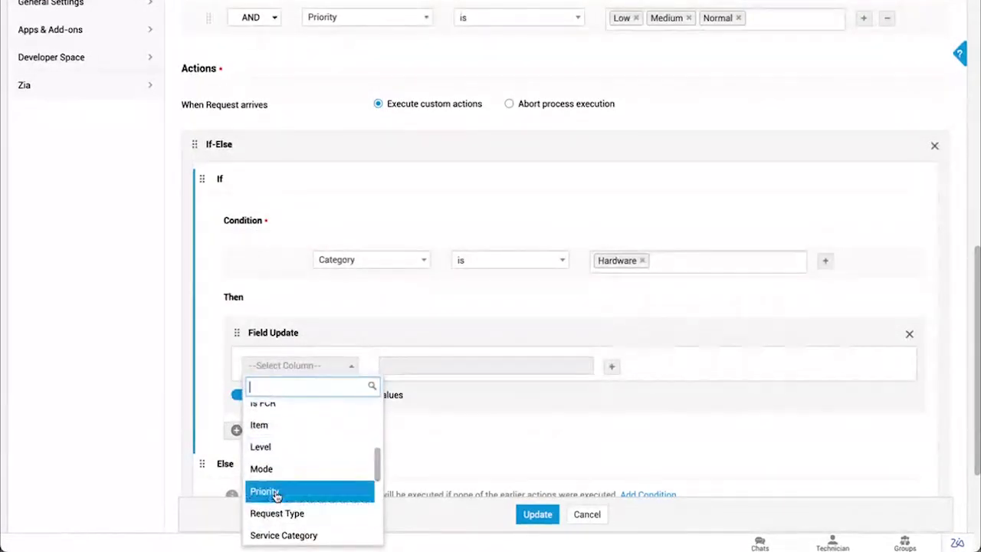
left_click(264, 494)
left_click(437, 366)
left_click(418, 463)
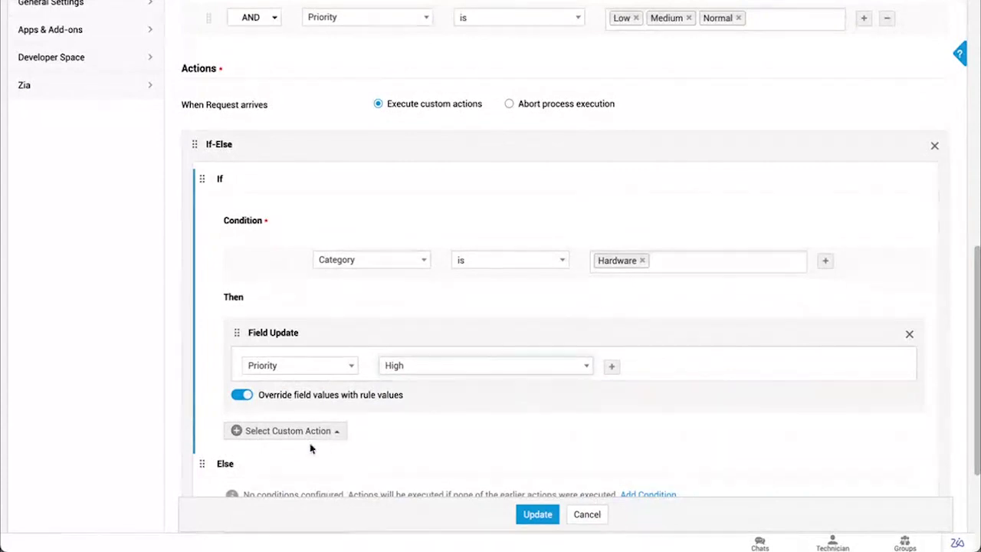
Step: Add a Field Update to the Else block that sets Priority to Medium
scroll(310, 448, "down", 2)
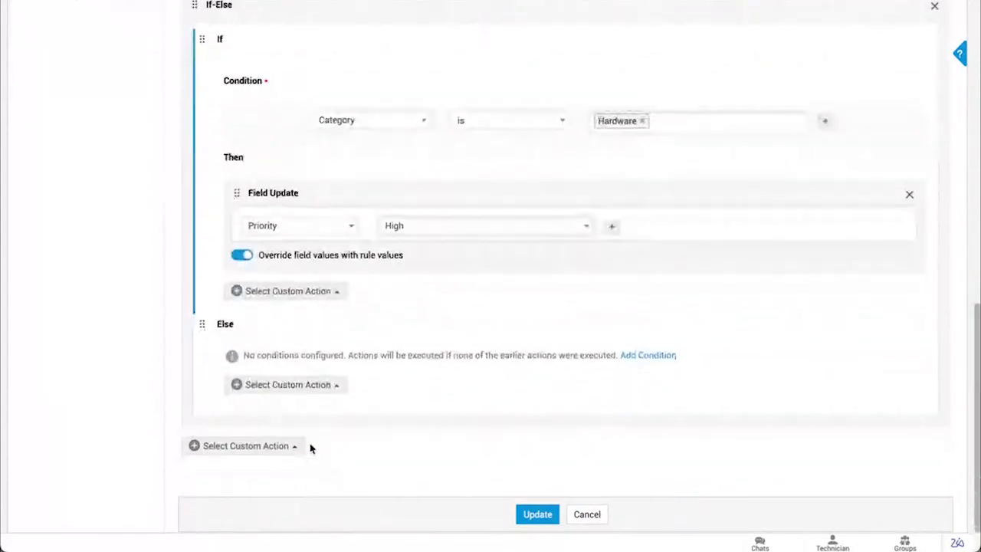
left_click(316, 386)
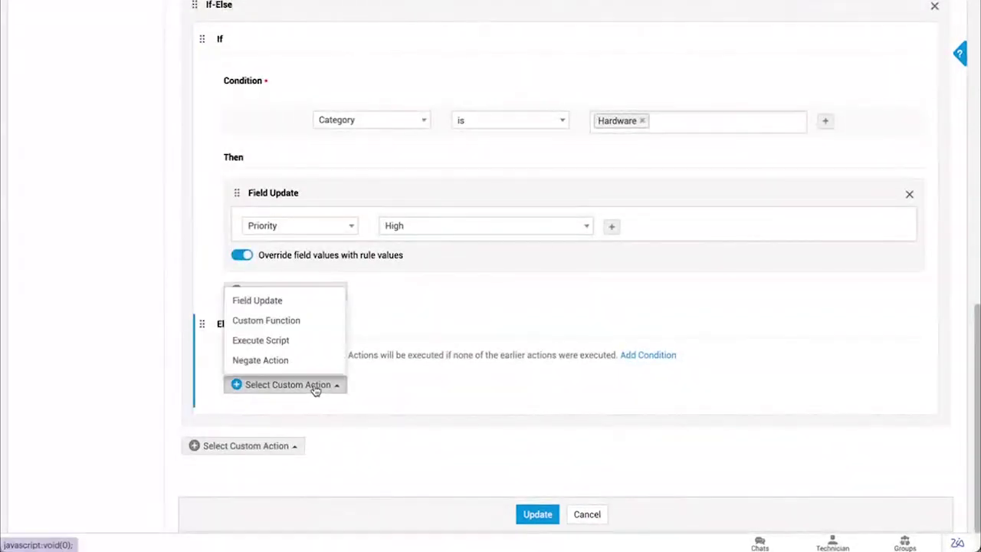
left_click(301, 299)
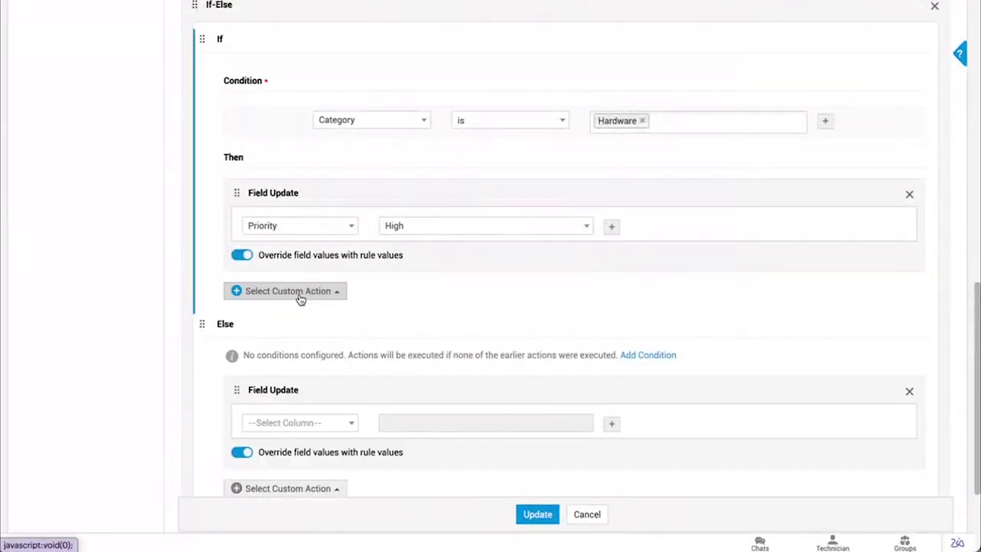
left_click(308, 429)
scroll(310, 437, "down", 2)
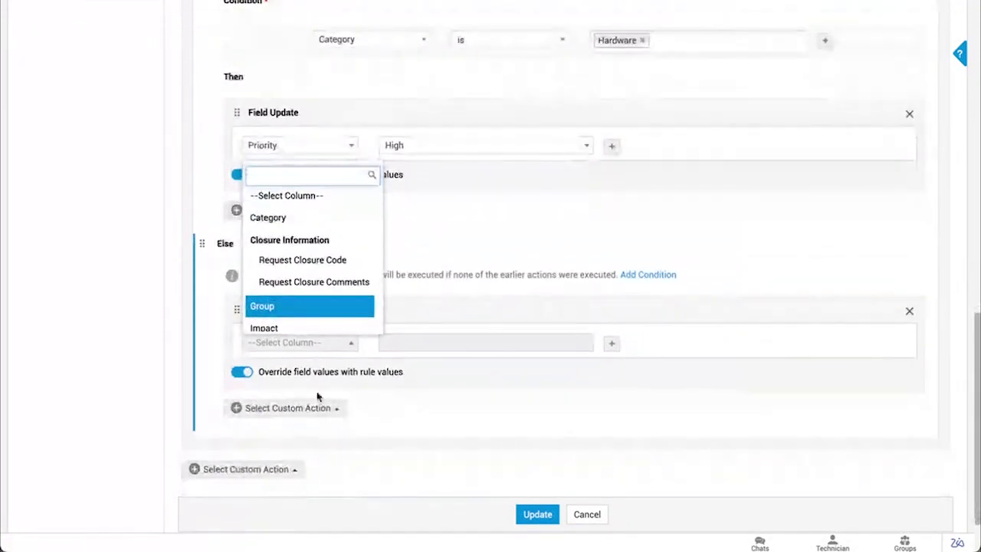
scroll(314, 287, "down", 5)
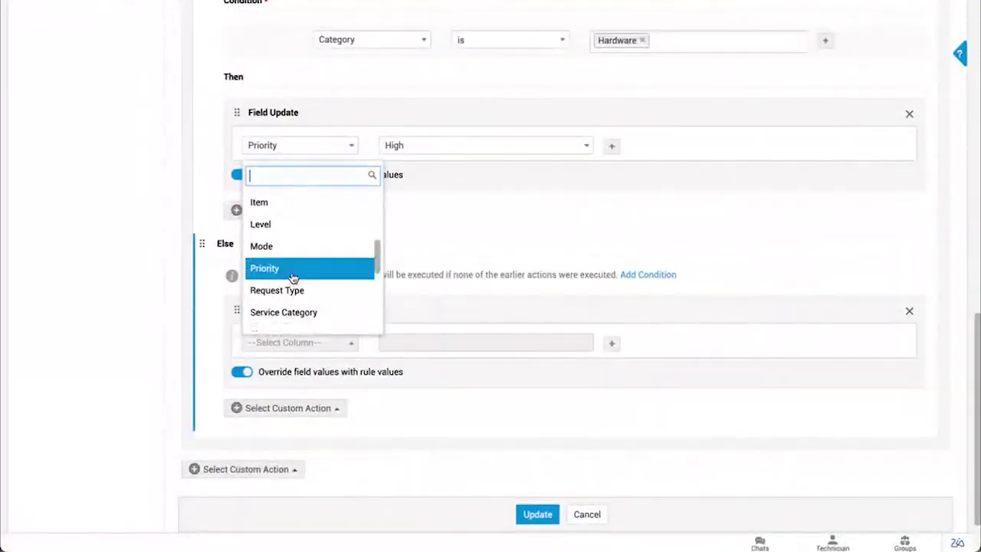
left_click(292, 270)
left_click(422, 345)
left_click(407, 482)
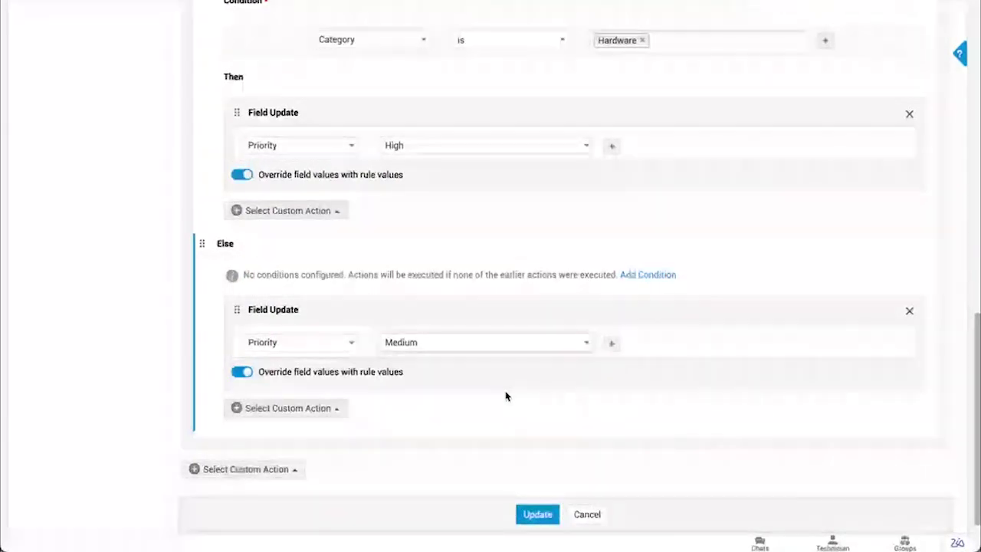
scroll(505, 396, "up", 1)
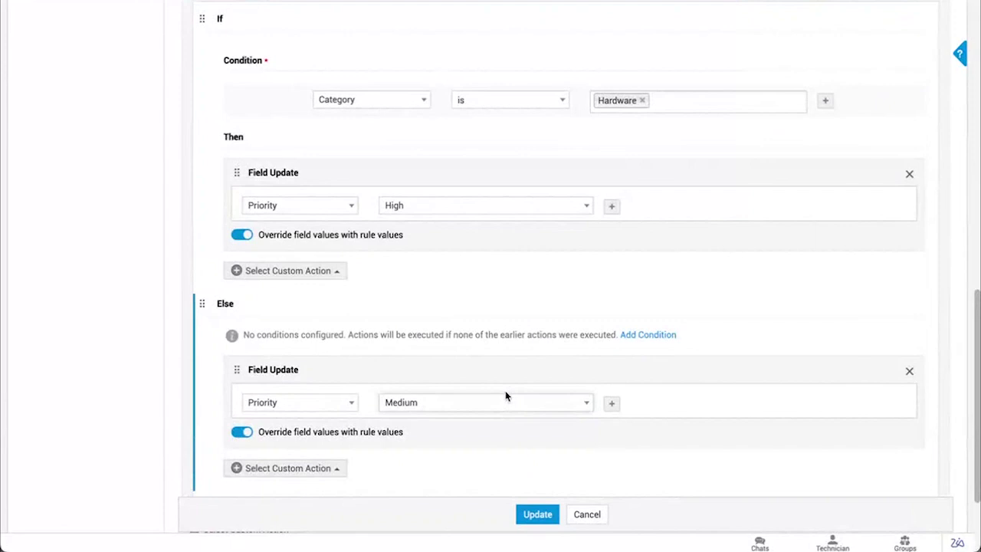
scroll(506, 396, "down", 1)
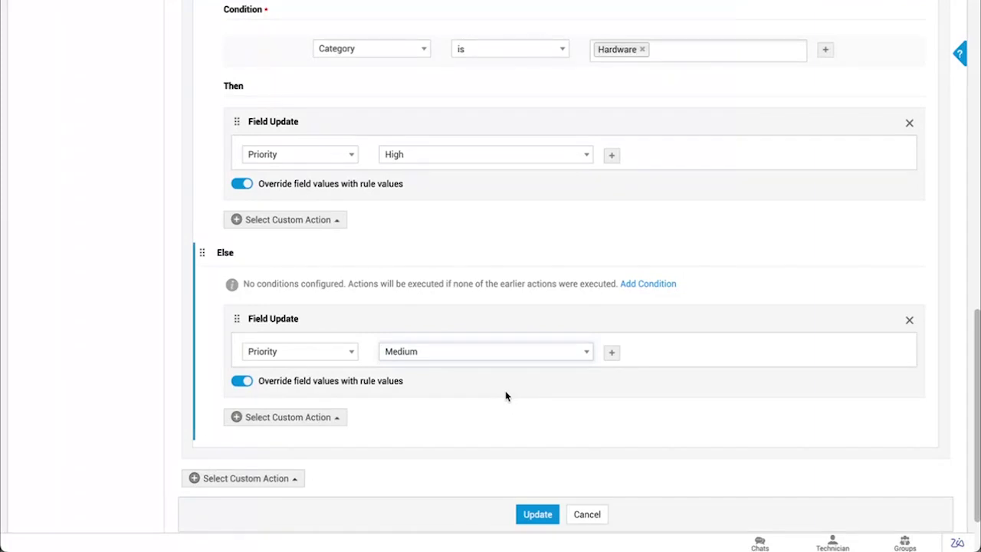
Step: Switch to the Service business rules and start a new rule in the High-priority onboarding group
scroll(506, 397, "up", 15)
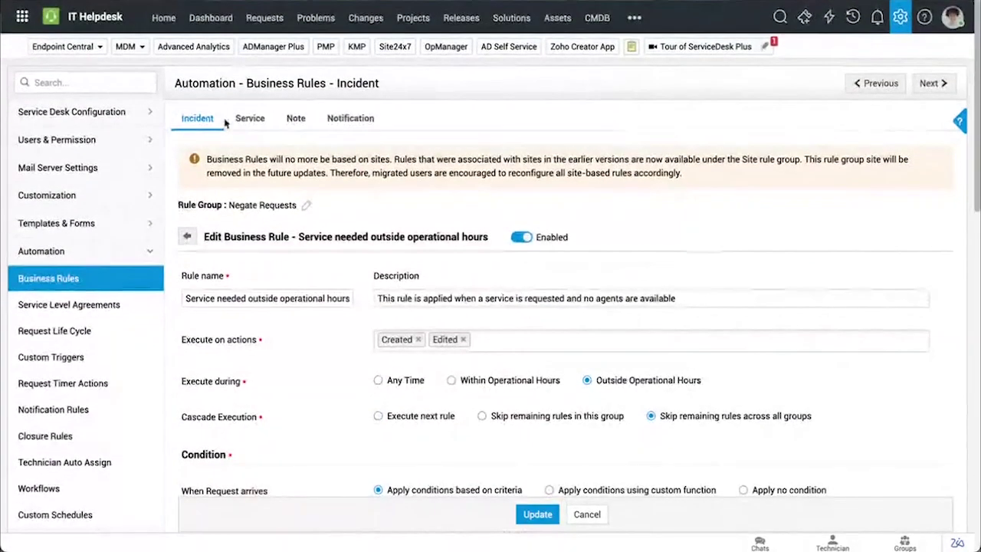
left_click(251, 123)
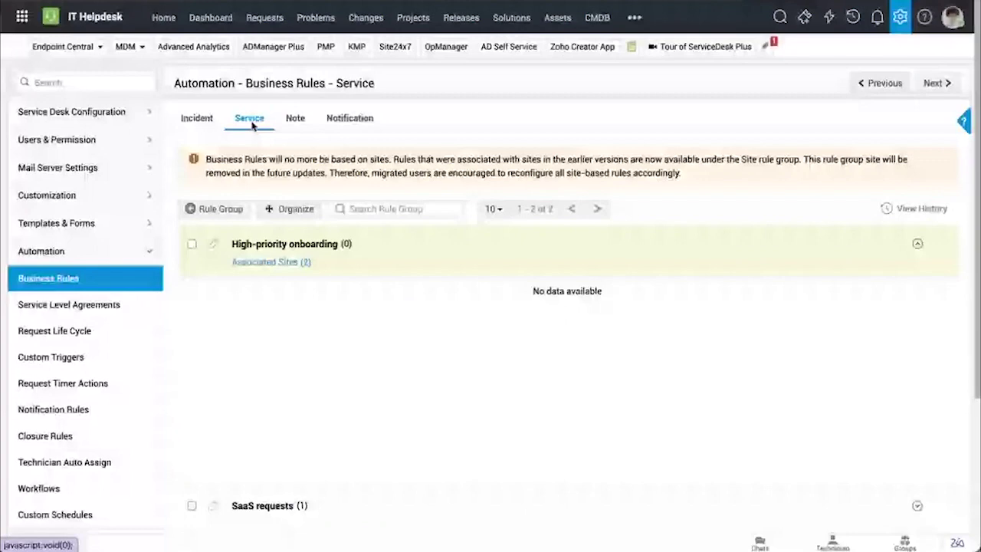
mouse_move(213, 245)
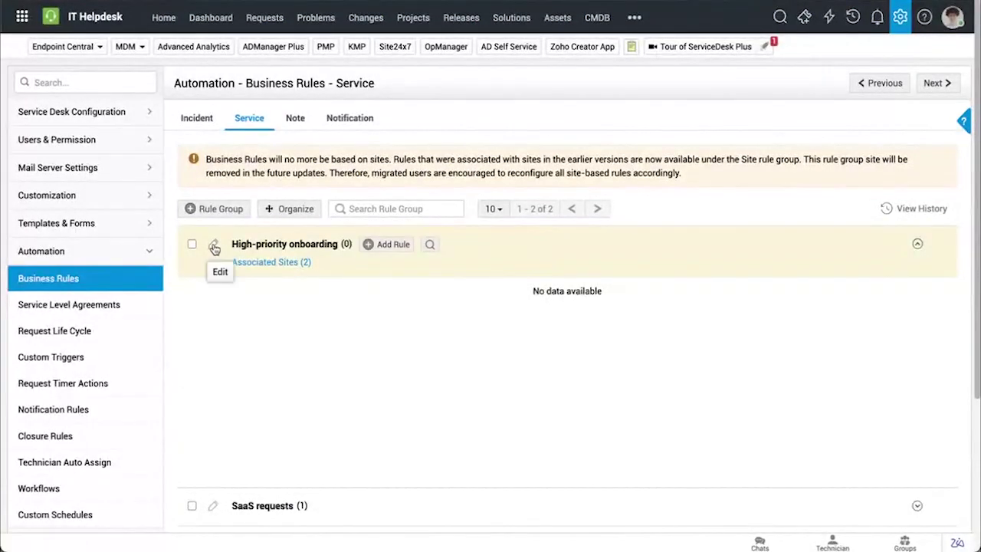
left_click(393, 245)
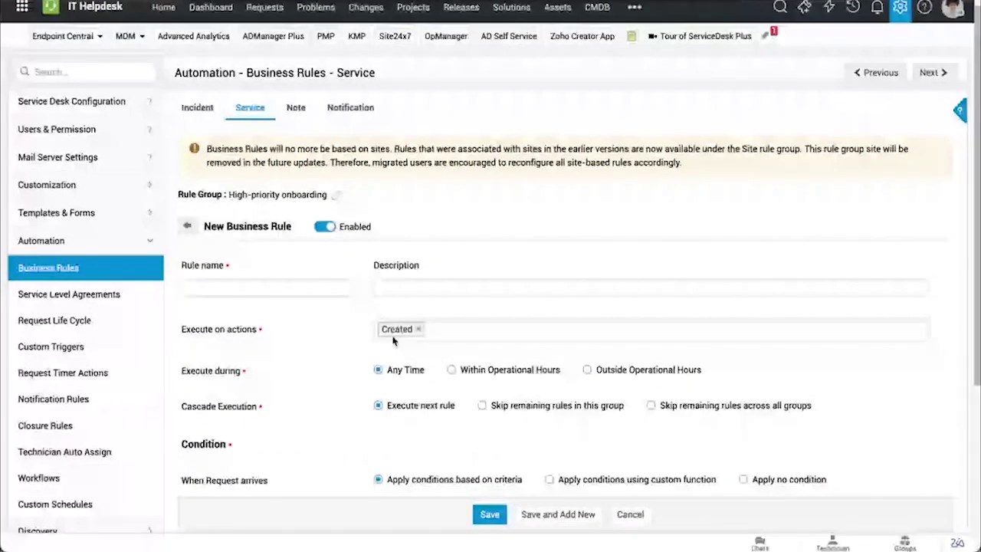
scroll(393, 340, "down", 1)
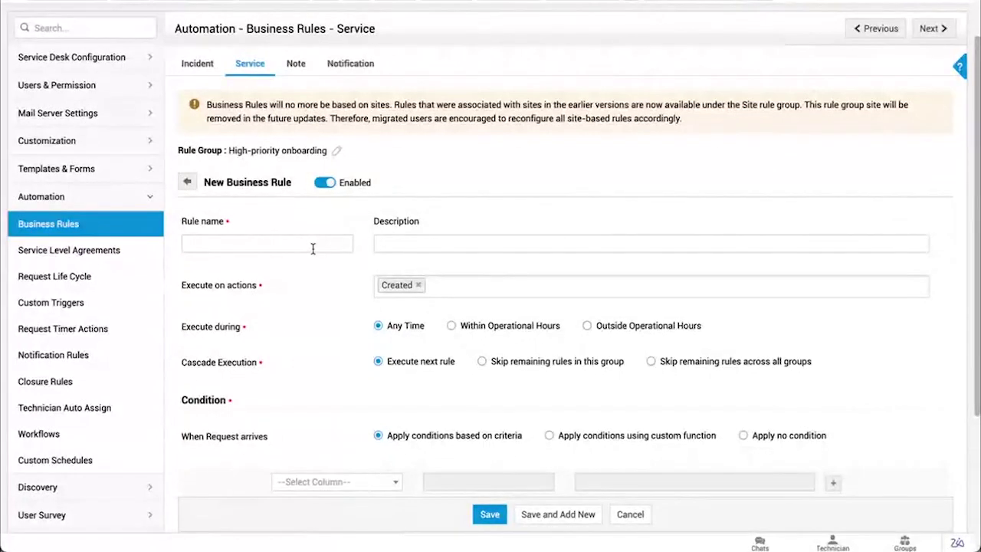
scroll(313, 248, "down", 3)
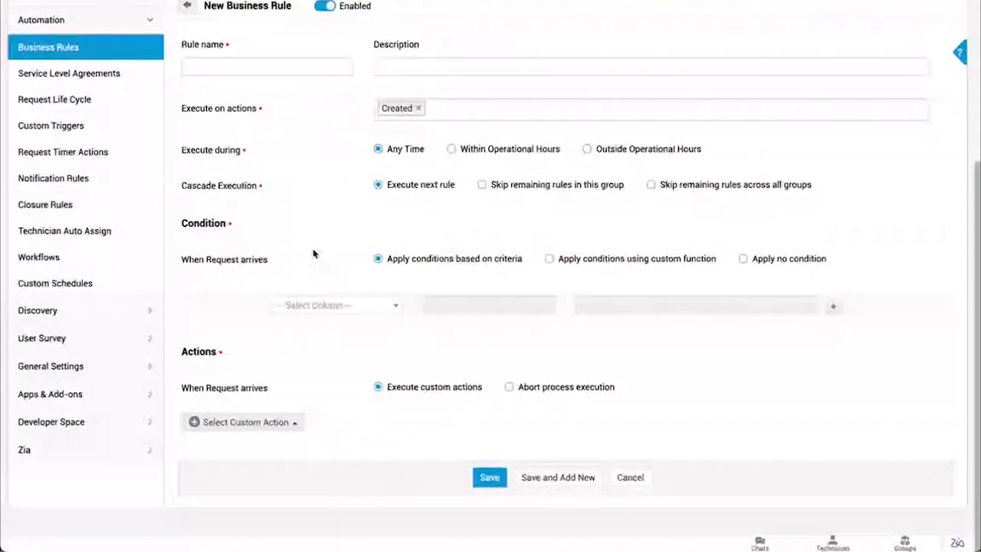
Step: View the SLAs offered by the Select SLA custom action and leave without choosing one
left_click(237, 424)
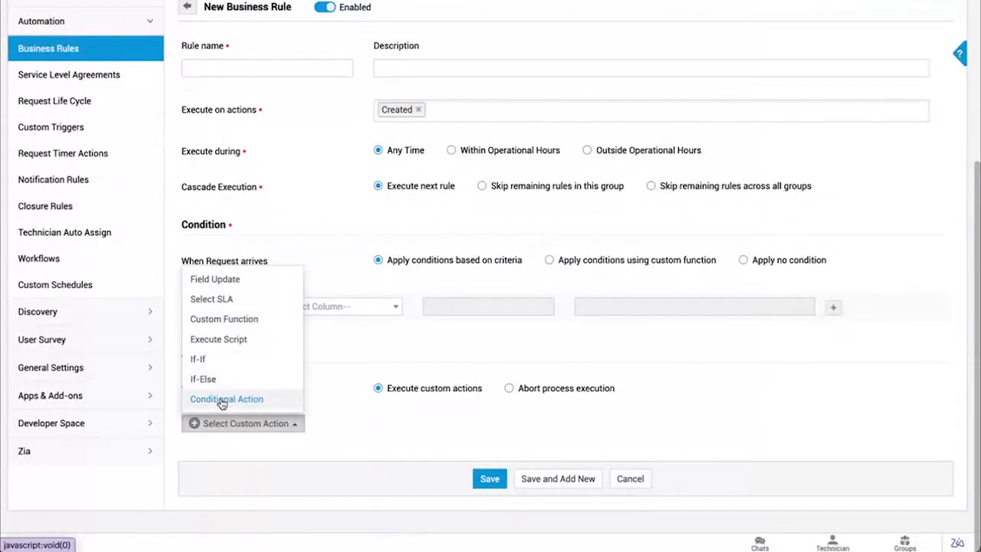
left_click(222, 302)
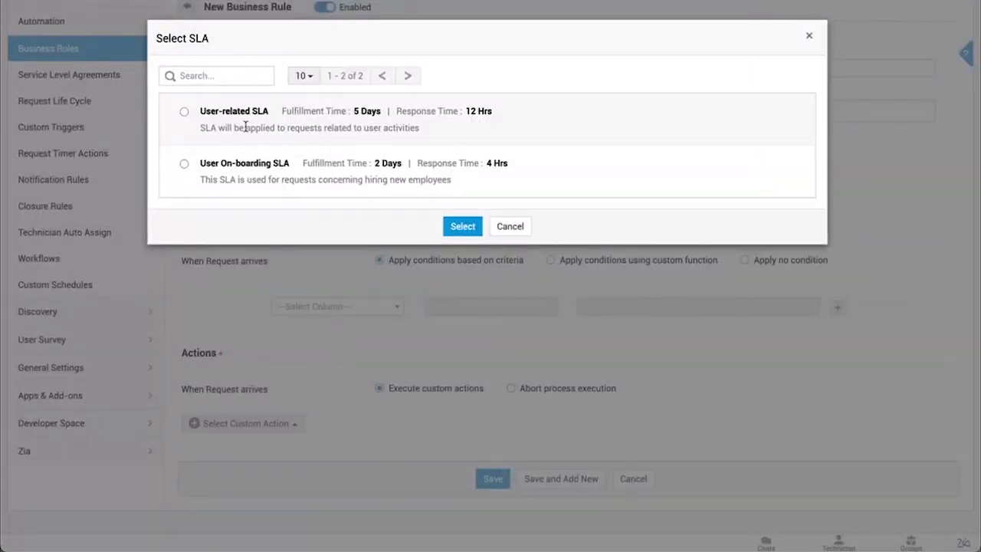
left_click(506, 232)
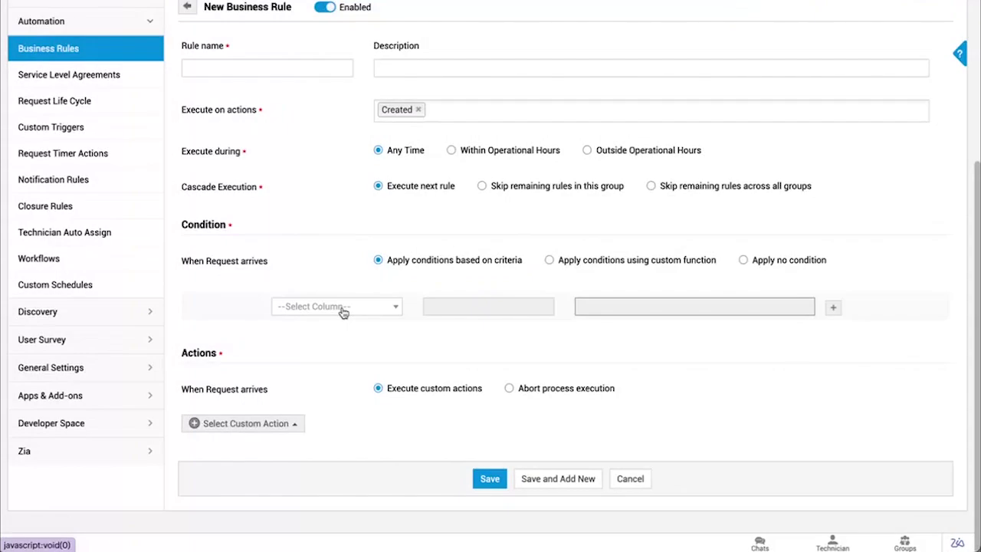
Step: Open the Service Level Agreements for service requests
scroll(343, 312, "up", 2)
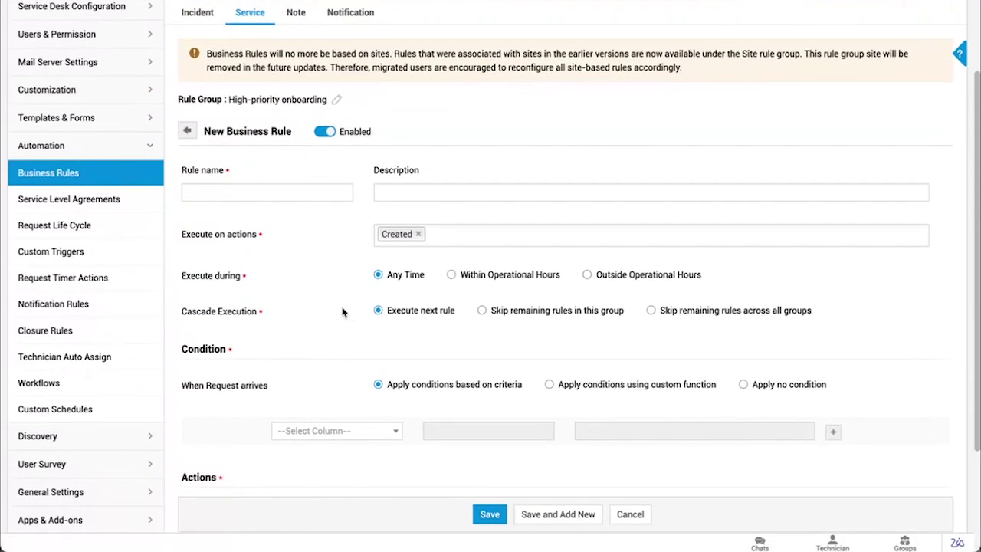
scroll(343, 312, "up", 1)
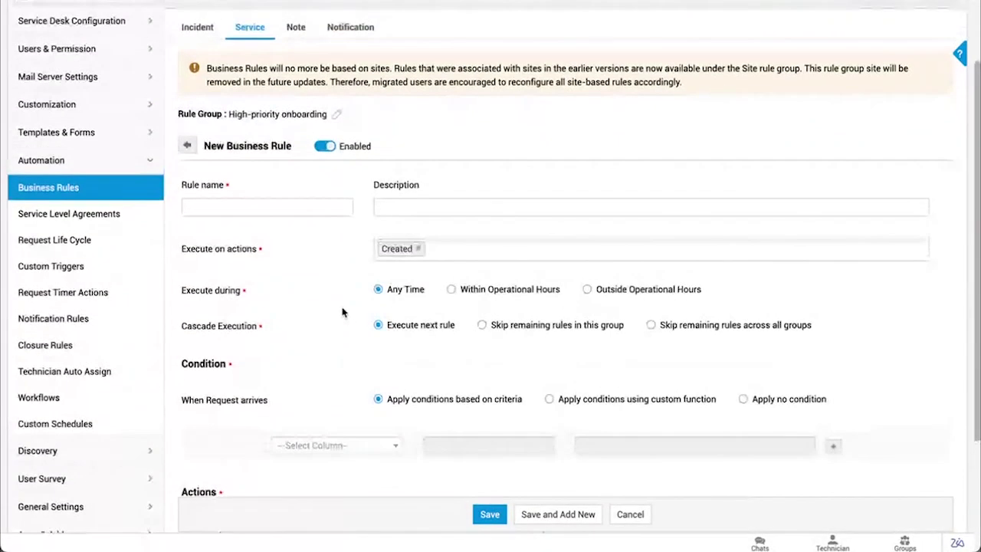
left_click(114, 217)
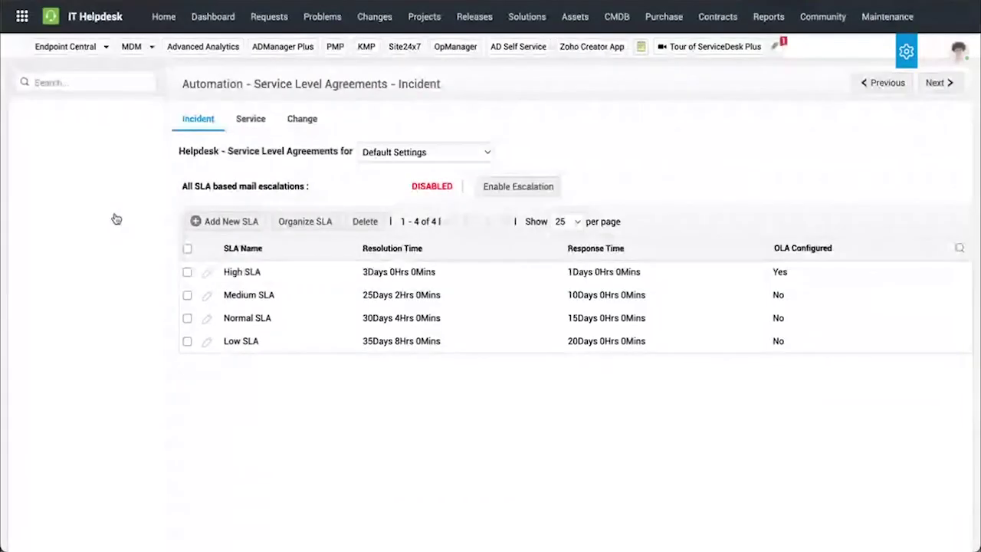
left_click(252, 120)
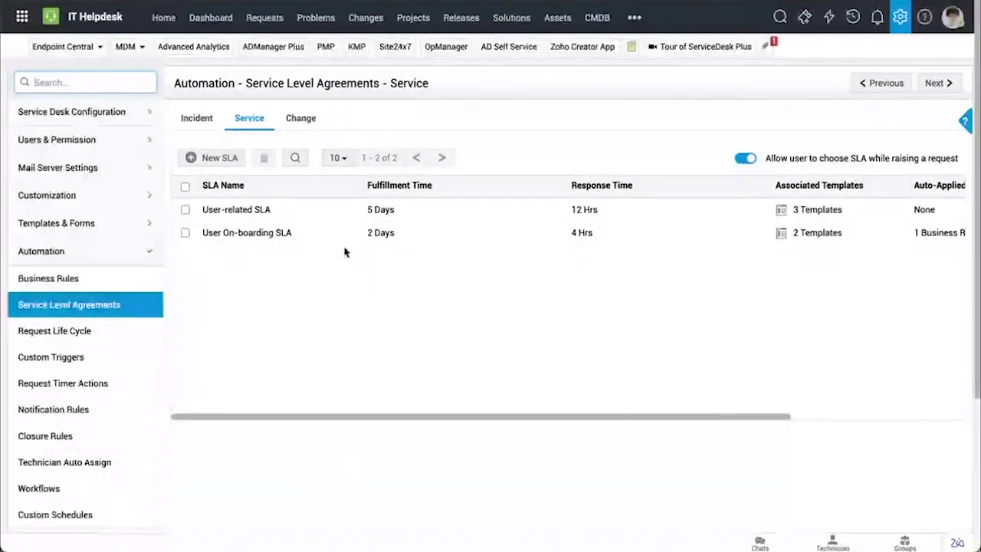
Step: Examine the rules, escalation levels and OLA options in a new service SLA form, then cancel it
left_click(222, 159)
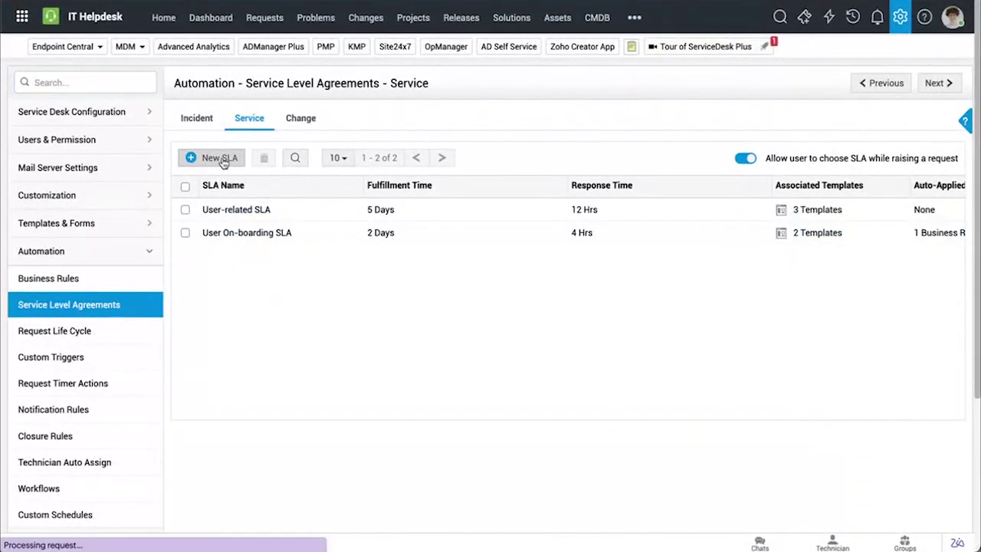
scroll(373, 346, "down", 5)
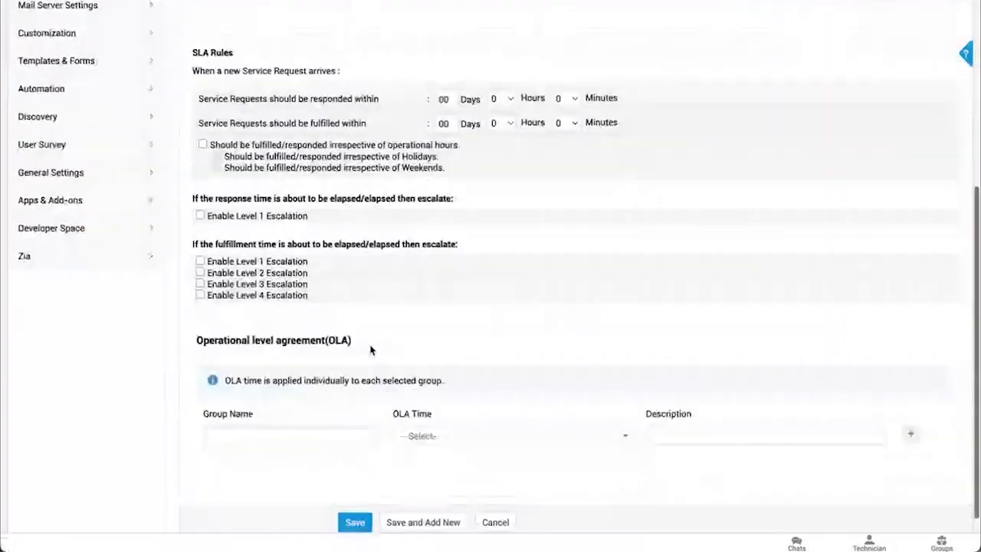
left_click(495, 467)
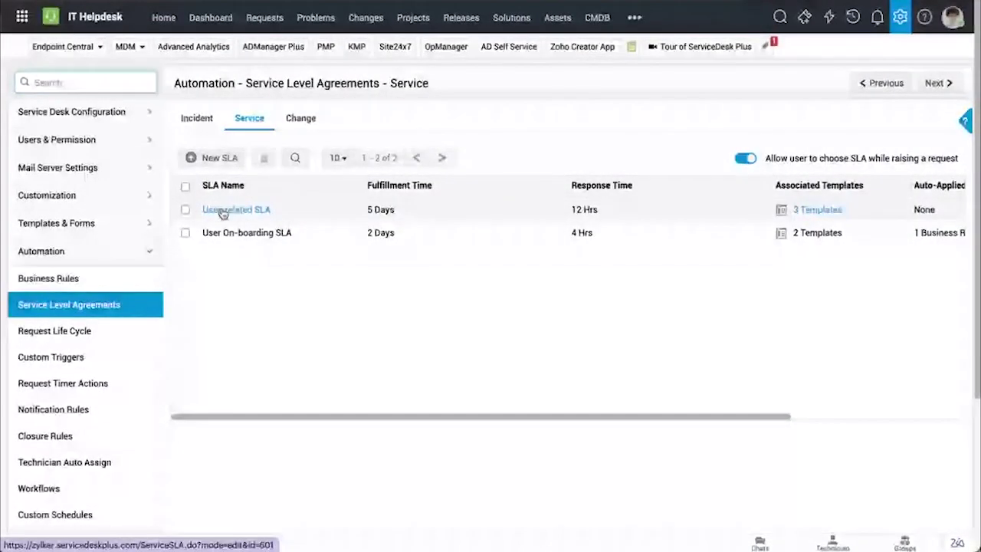
Step: Open the User-related SLA and review its details, associated templates and SLA rules
left_click(225, 213)
scroll(427, 357, "down", 3)
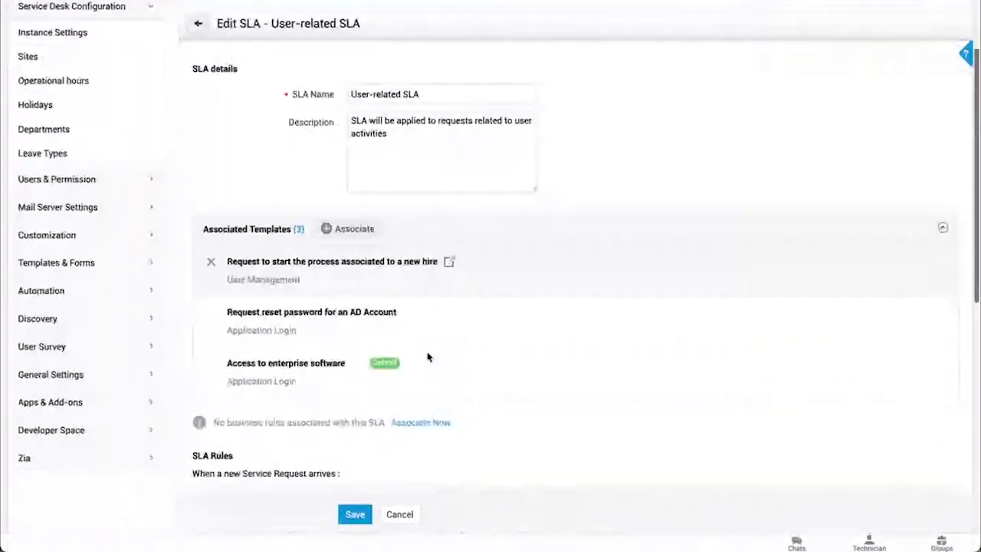
scroll(427, 357, "down", 1)
scroll(431, 260, "up", 1)
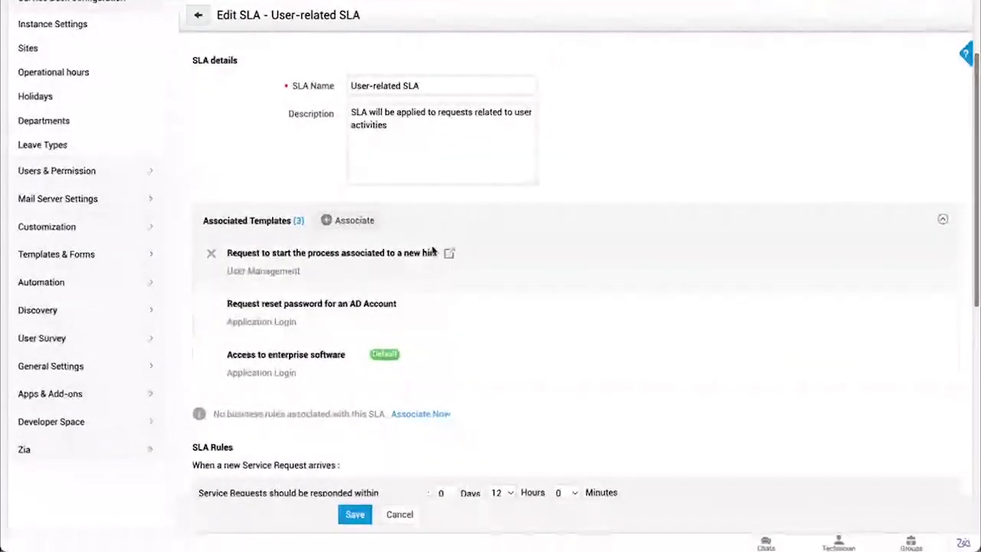
scroll(433, 250, "down", 4)
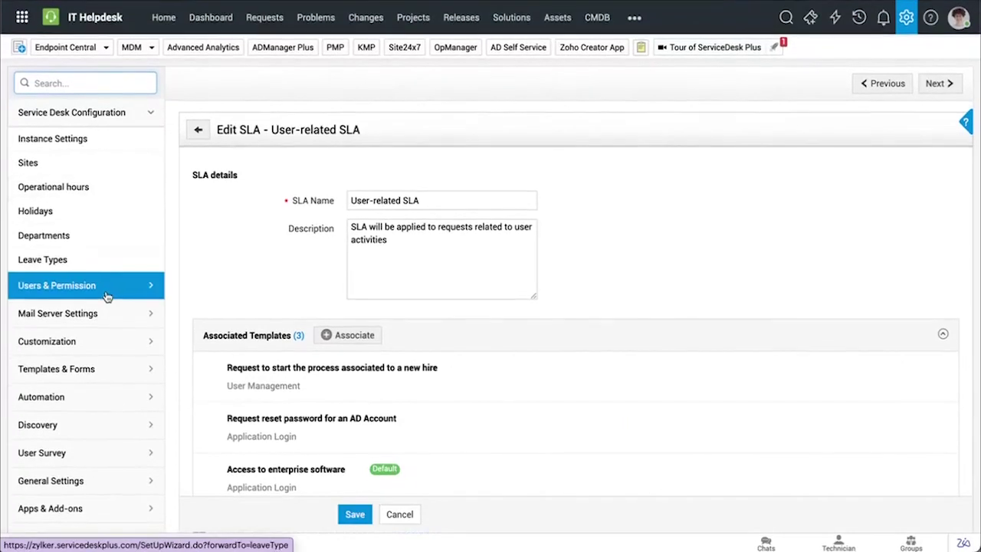
Step: Go to the Note business rules and open the Known error rule in the Private notes group for editing
scroll(108, 344, "down", 1)
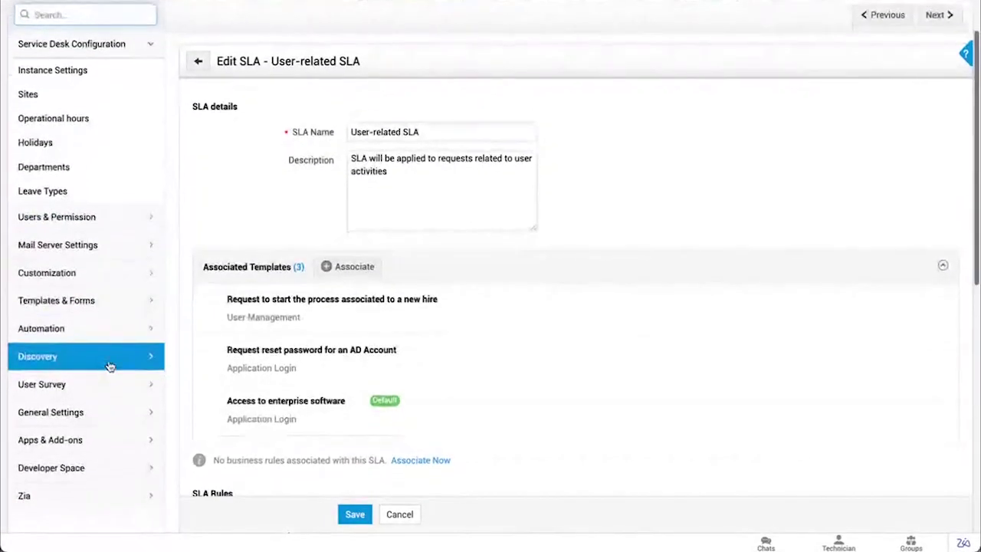
left_click(128, 328)
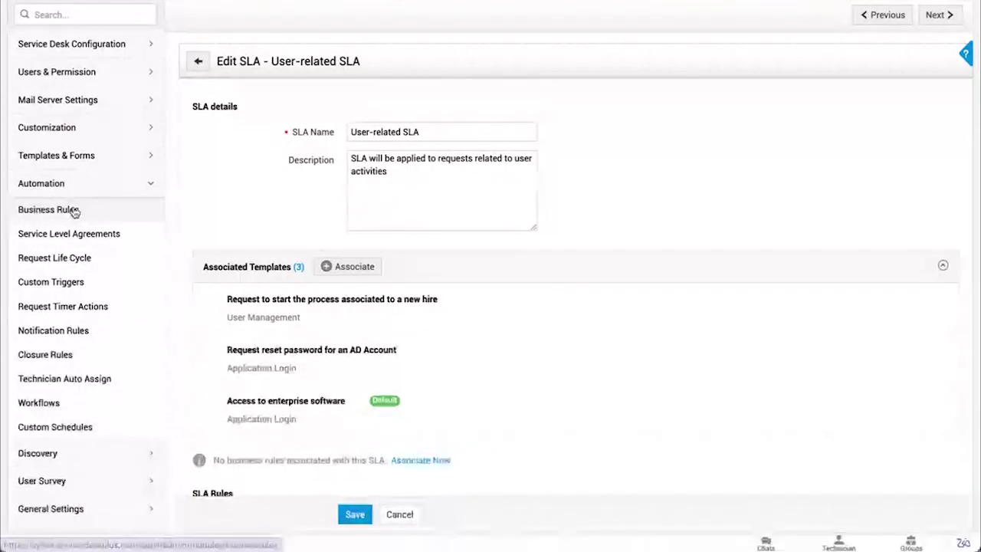
left_click(73, 211)
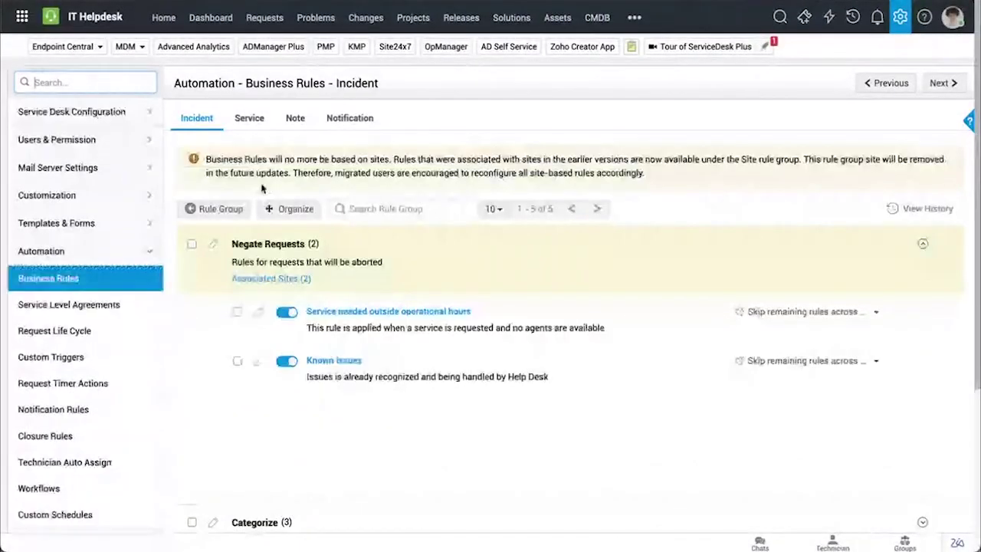
left_click(295, 119)
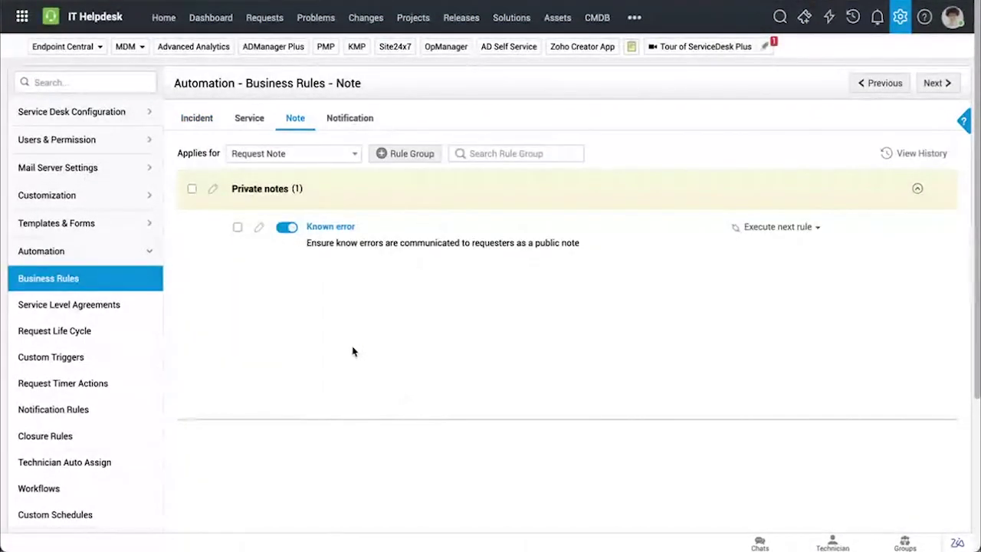
left_click(261, 231)
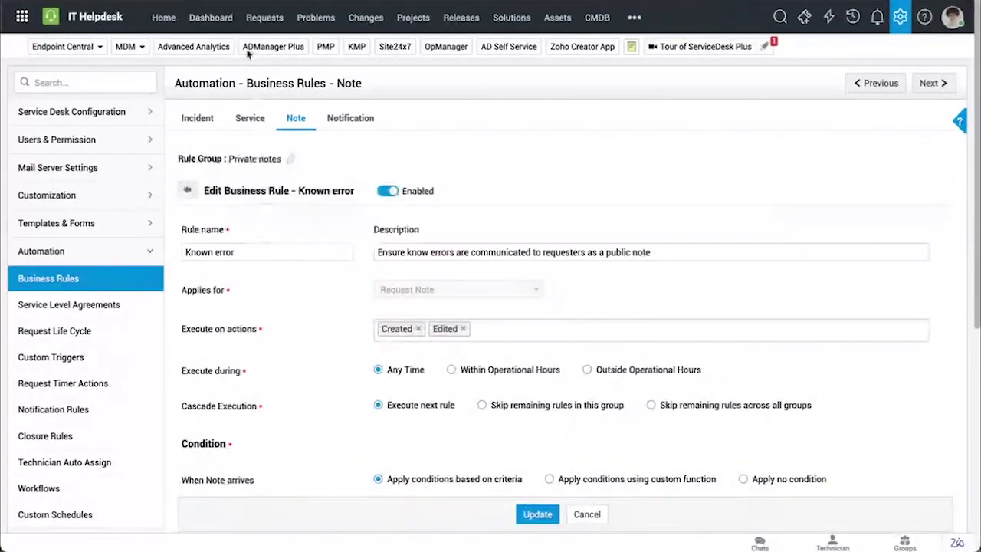
Step: Open the first request in the All Requests list and view its Add Notes form, leaving without saving a note
left_click(265, 17)
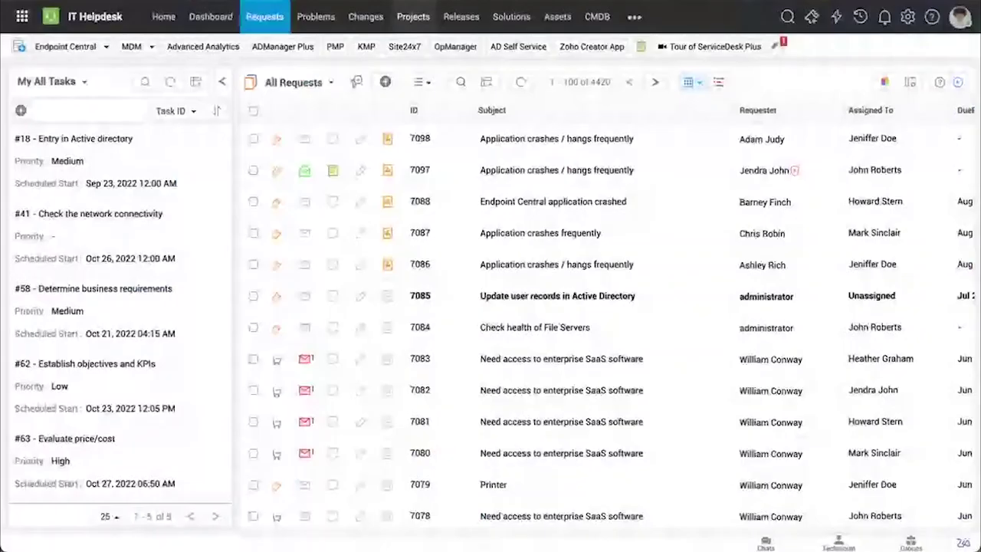
left_click(514, 142)
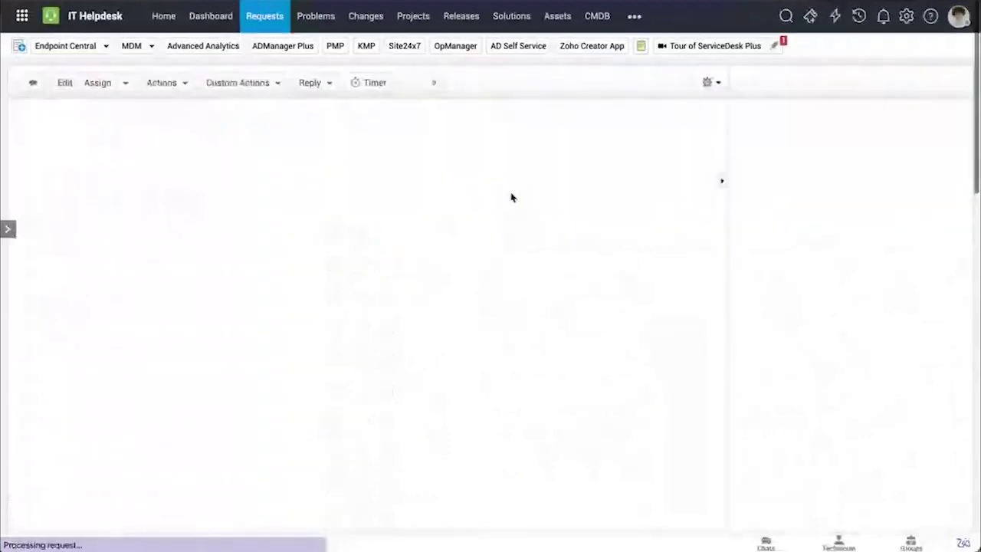
scroll(454, 287, "down", 2)
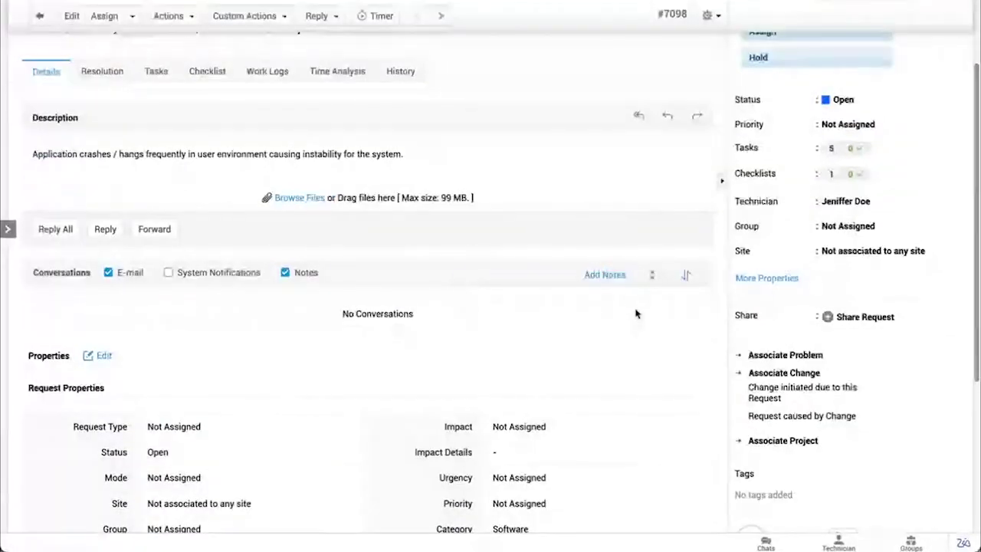
left_click(605, 276)
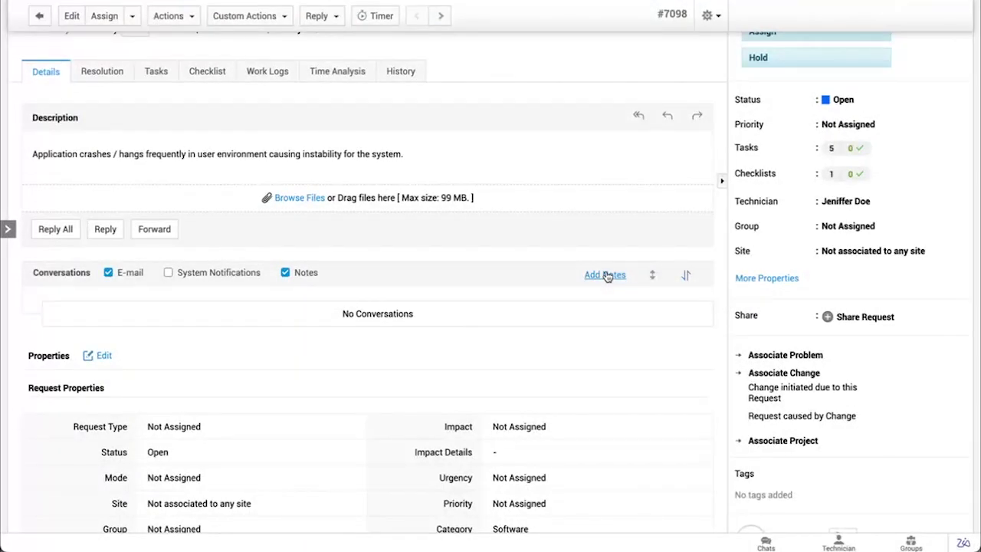
left_click(606, 276)
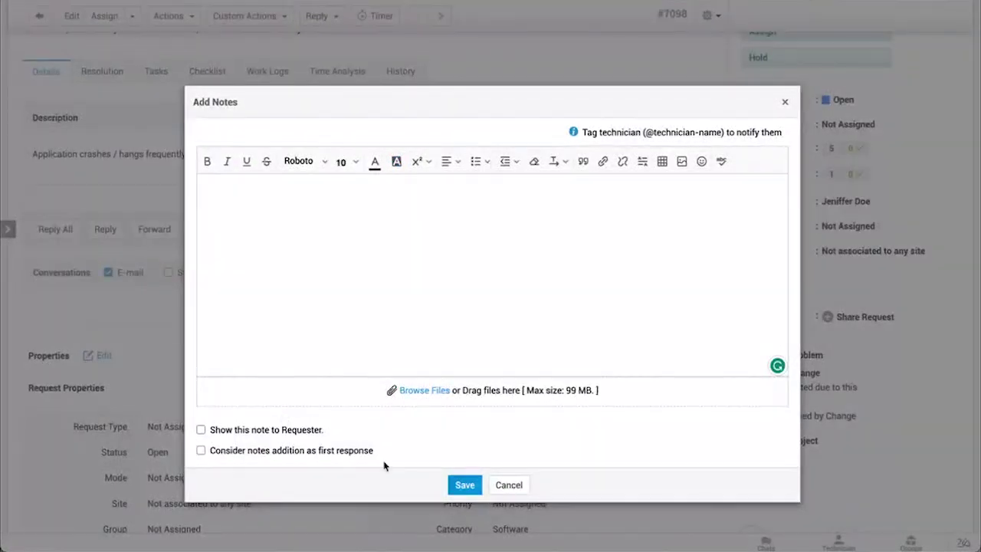
left_click(509, 485)
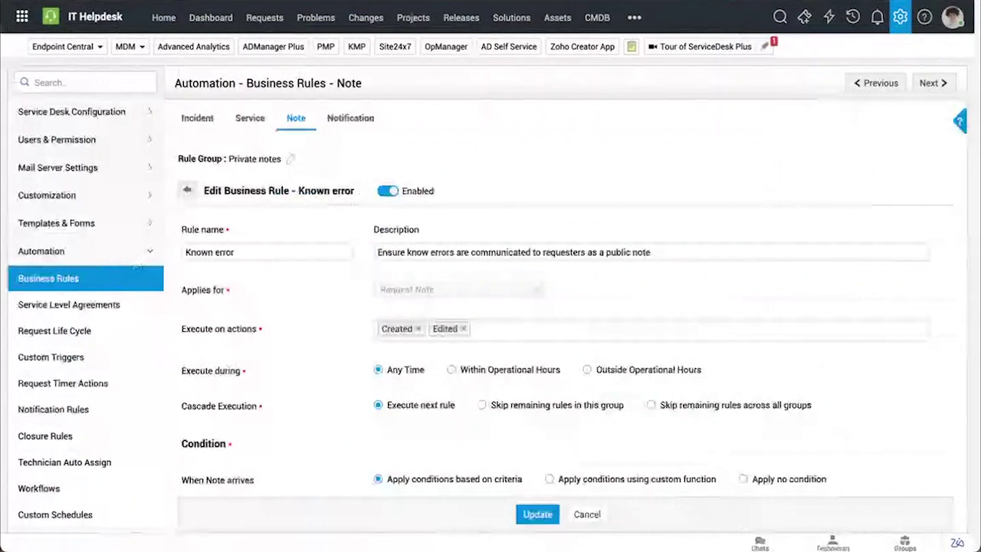
Step: Add the note "test" to the request without showing it to the requester
scroll(355, 316, "down", 2)
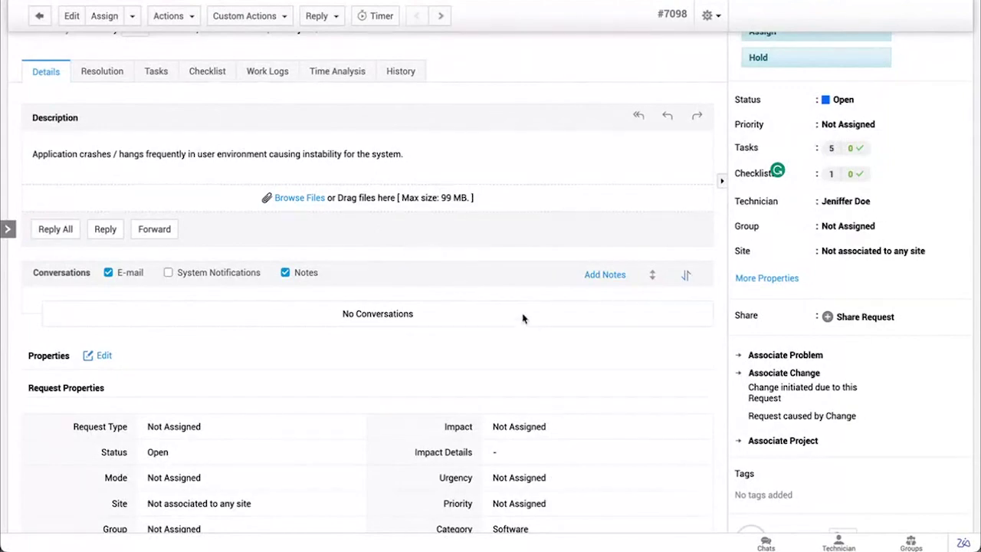
left_click(615, 274)
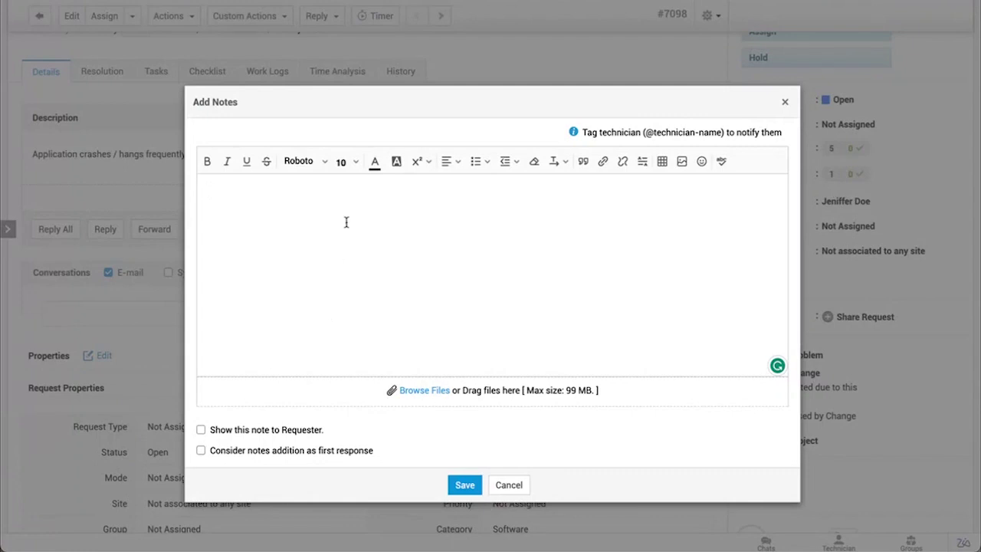
type("st")
left_click(465, 485)
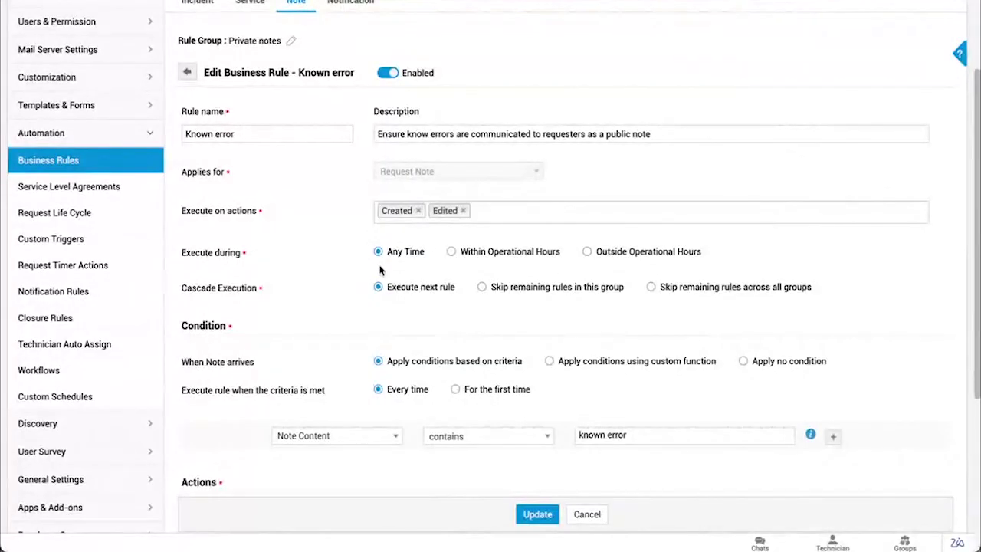
Step: Review the Known error rule's criteria and field update, and change the request's "test" note to "known error"
scroll(380, 269, "down", 3)
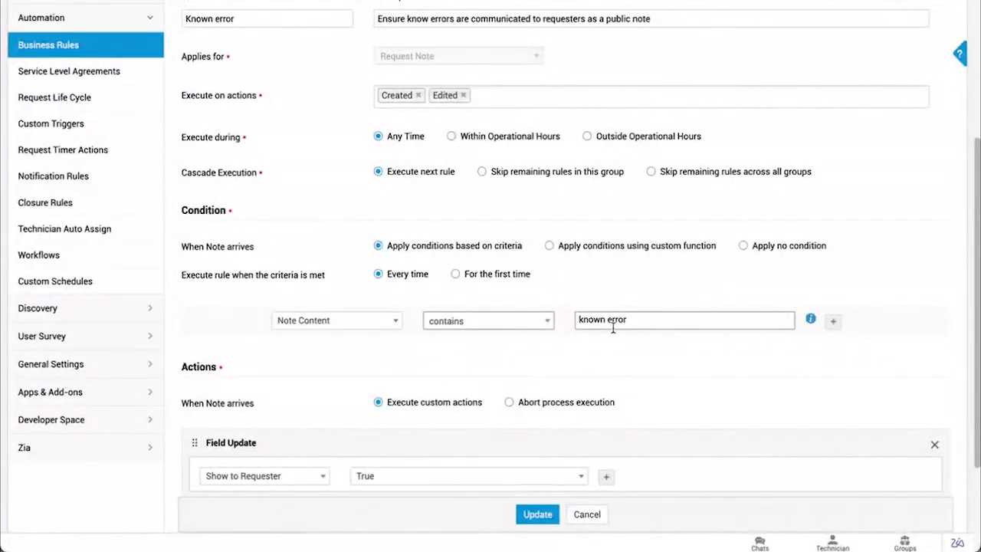
scroll(613, 328, "down", 2)
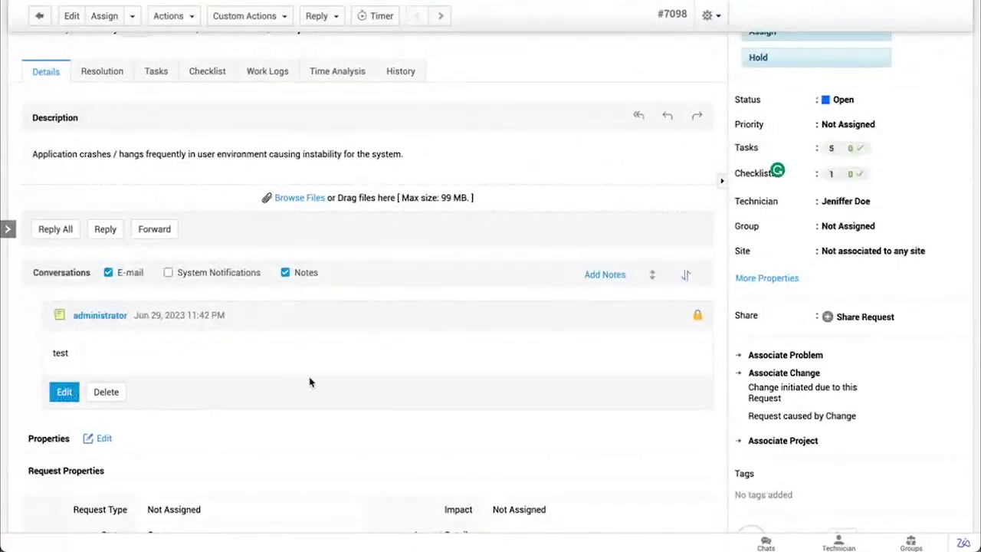
left_click(64, 392)
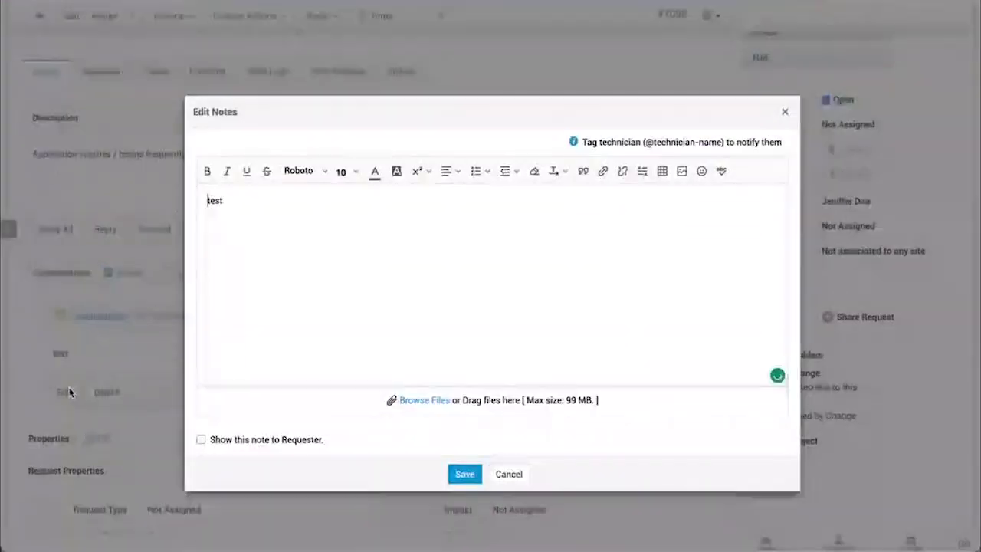
triple_click(266, 209)
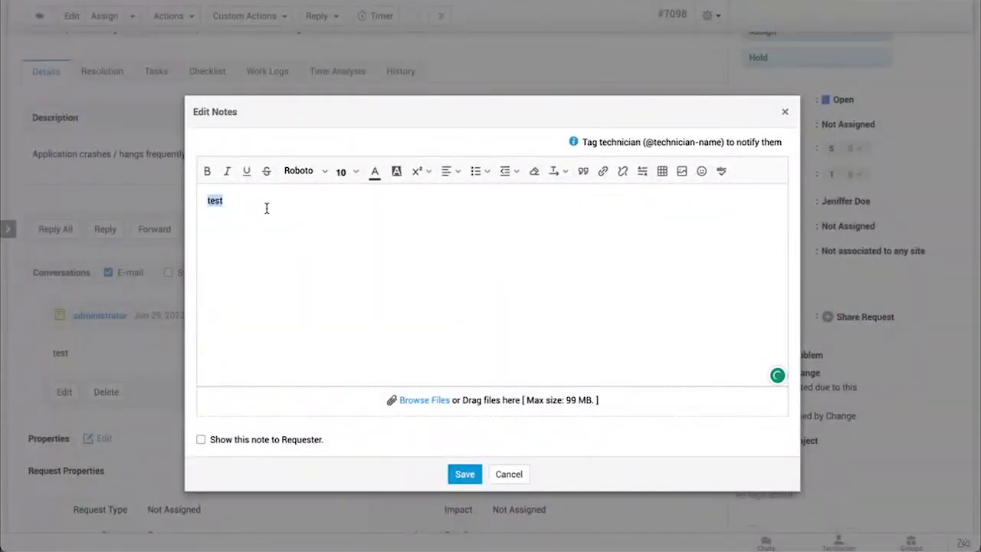
type("known erroe")
key("BackSpace")
type("r")
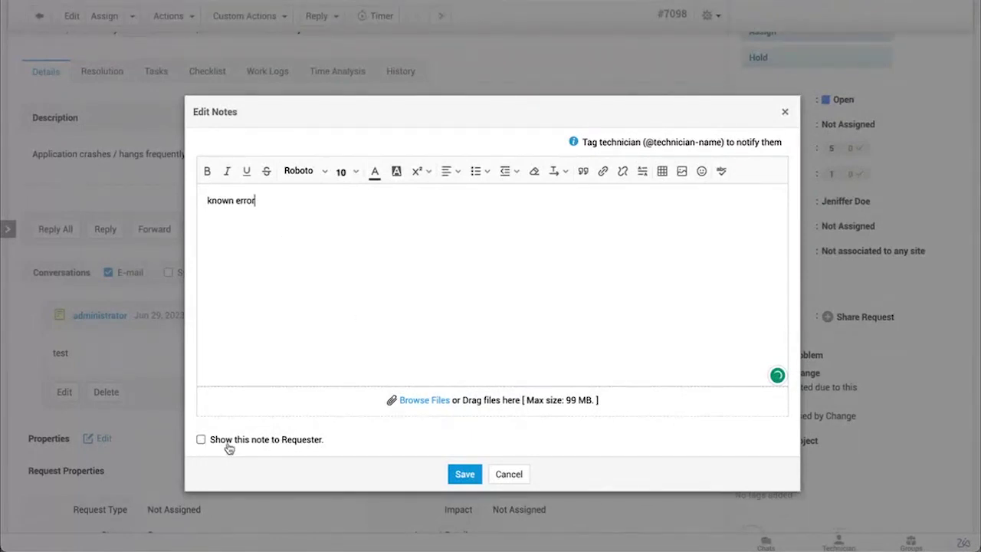
left_click(465, 475)
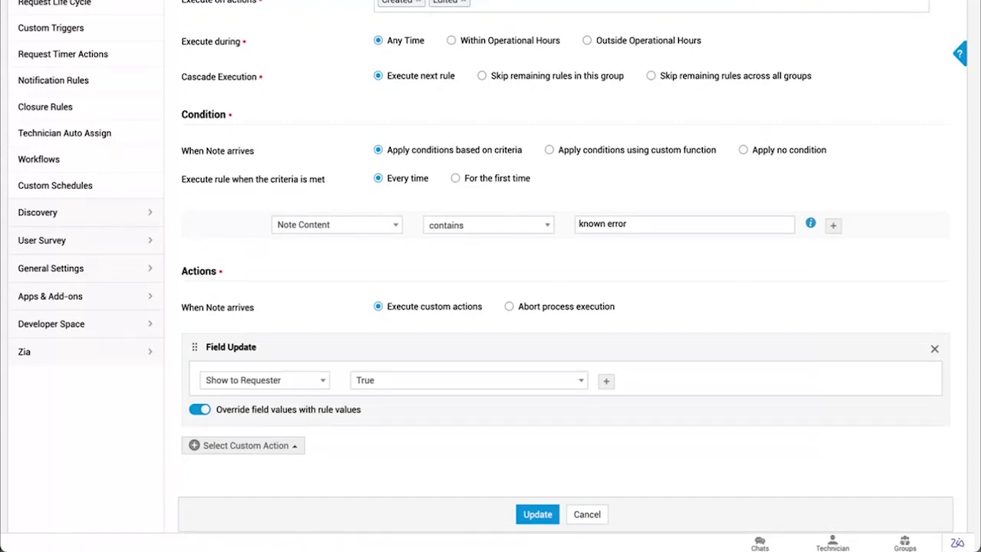
Step: Switch to the Notification business rules and open the VIP user notifcations rule for editing
scroll(480, 110, "up", 5)
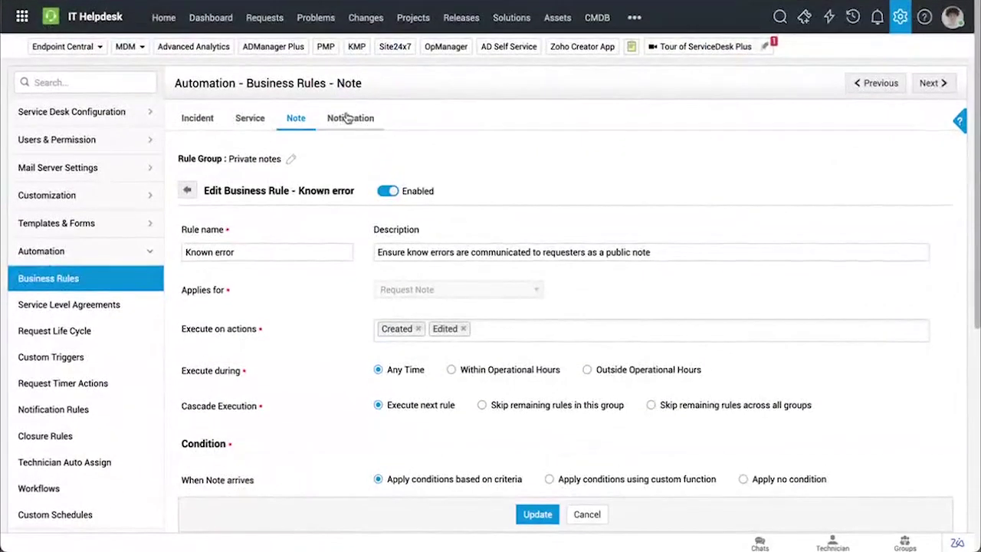
left_click(345, 119)
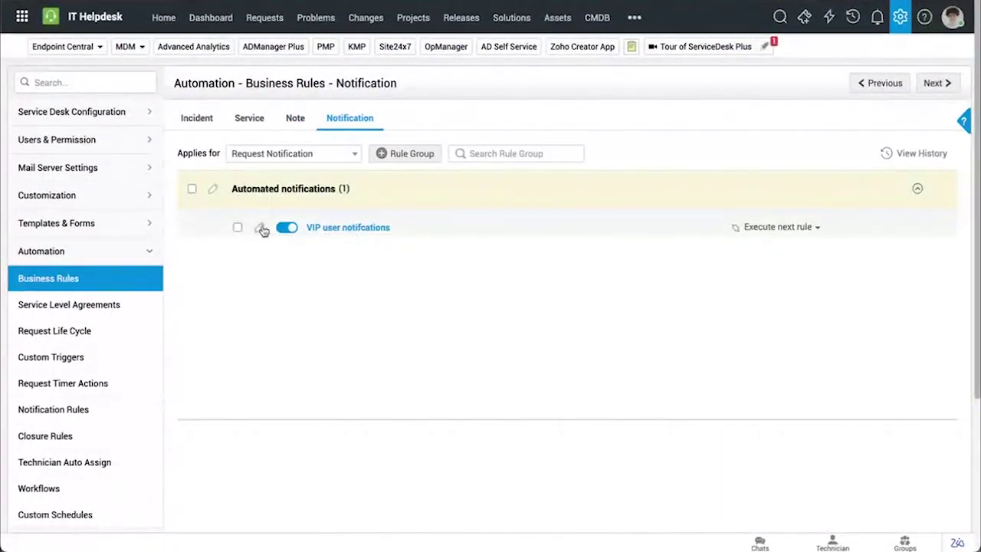
left_click(257, 228)
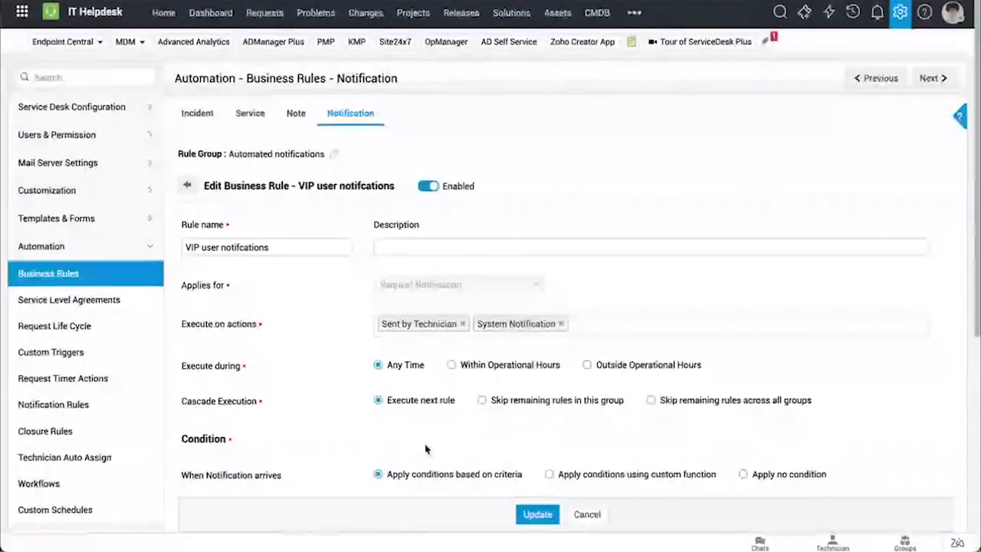
Step: View the notification fields available for the VIP rule's condition and leave without choosing a different one
scroll(425, 445, "down", 3)
scroll(425, 445, "down", 1)
left_click(389, 249)
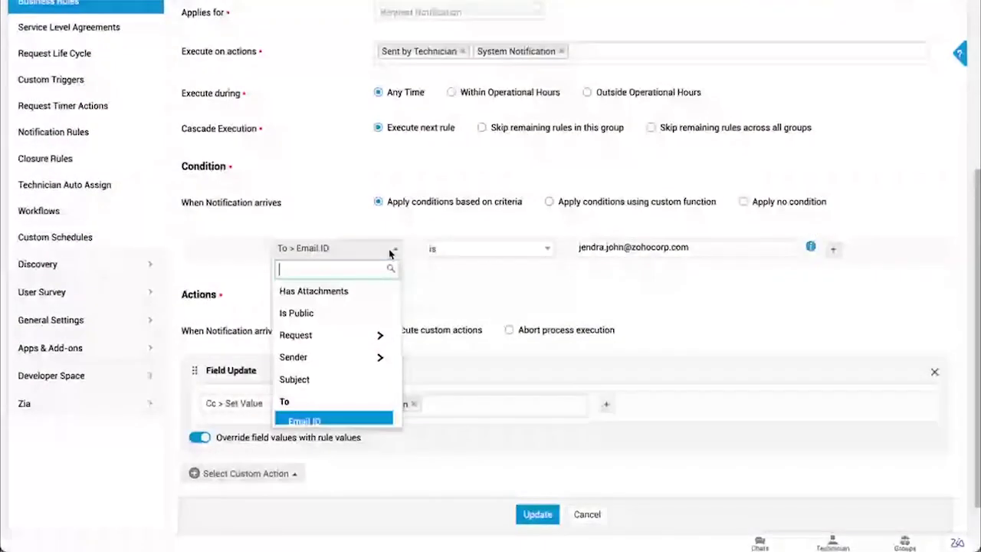
left_click(493, 291)
scroll(494, 293, "up", 4)
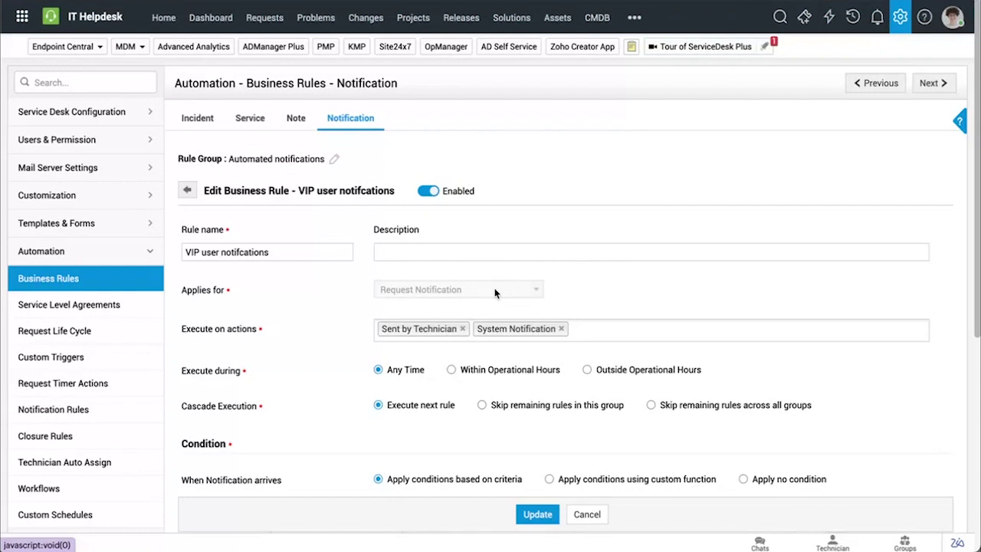
Step: Review the VIP rule's condition and the Cc value options in its Field Update action without choosing a different one
scroll(494, 293, "down", 3)
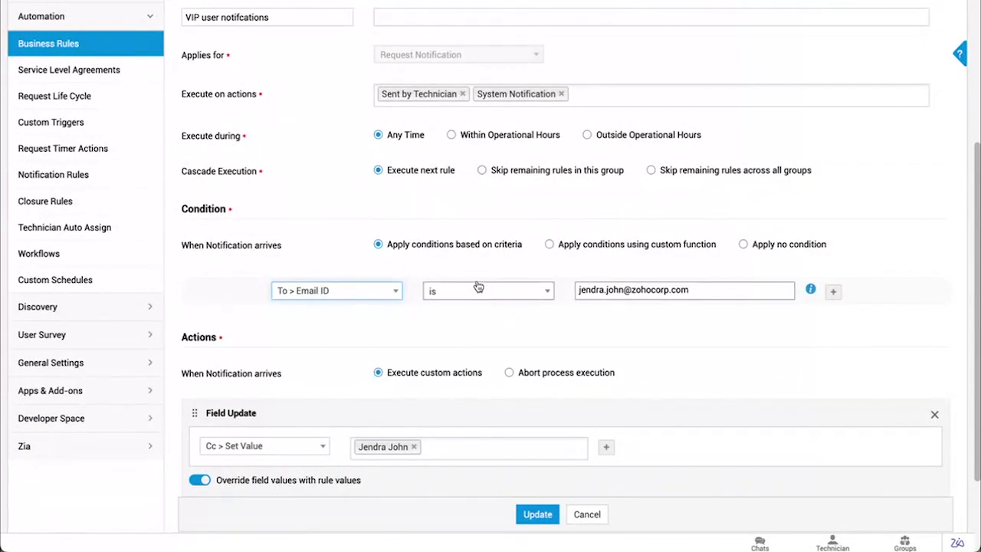
scroll(468, 287, "down", 3)
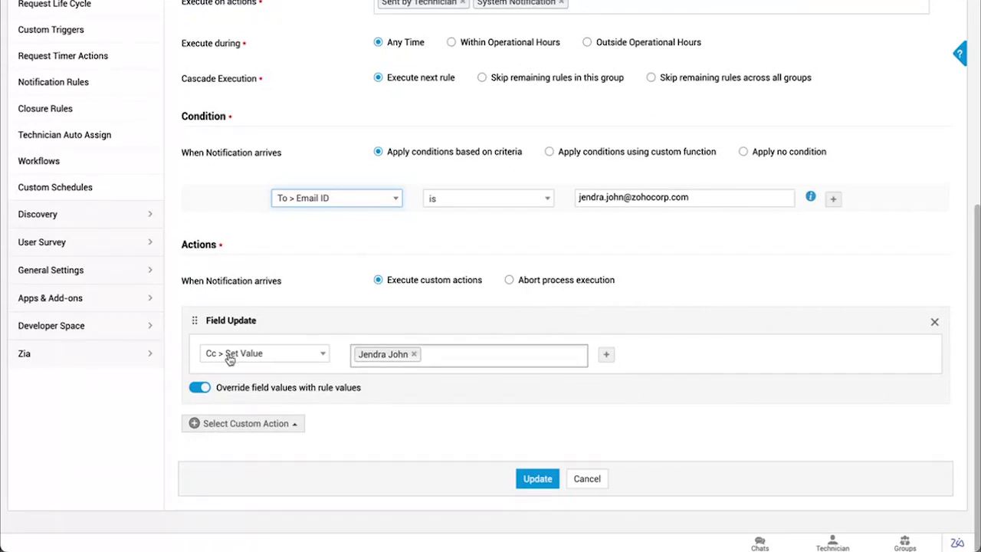
left_click(320, 354)
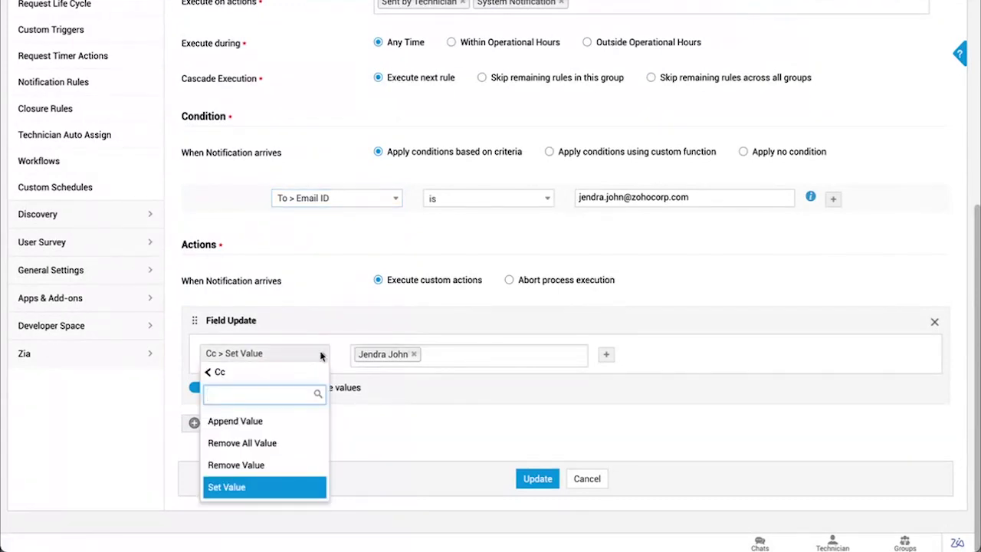
left_click(449, 451)
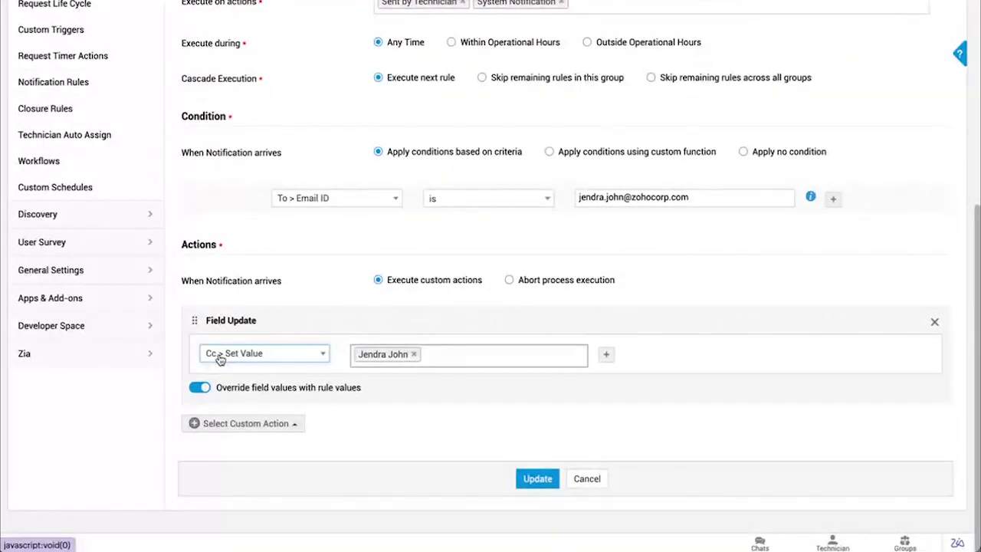
scroll(220, 357, "up", 3)
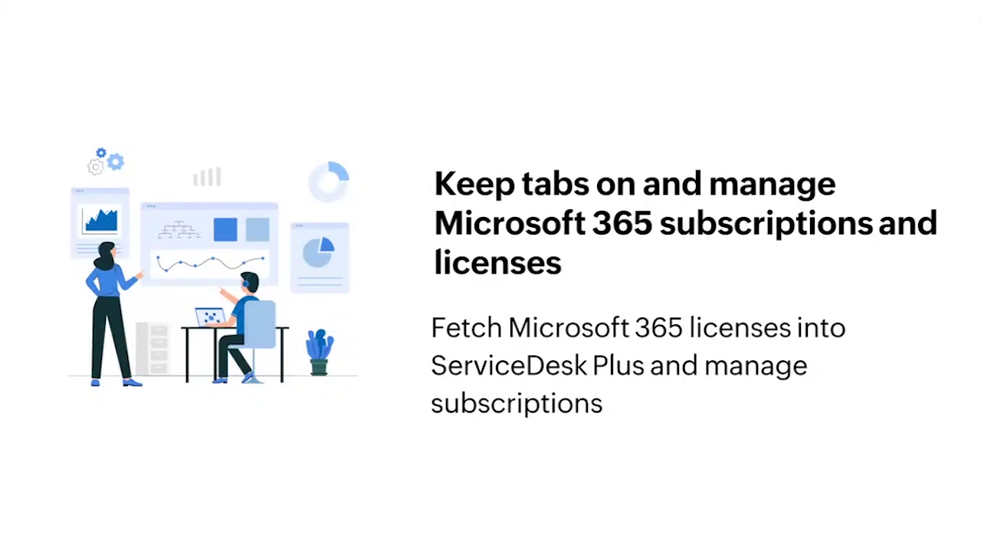
left_click(217, 395)
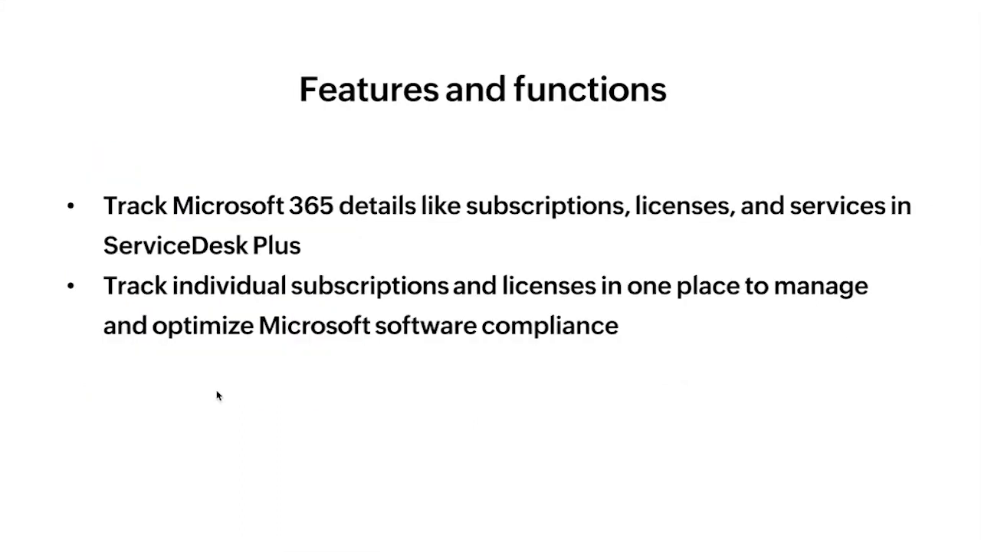
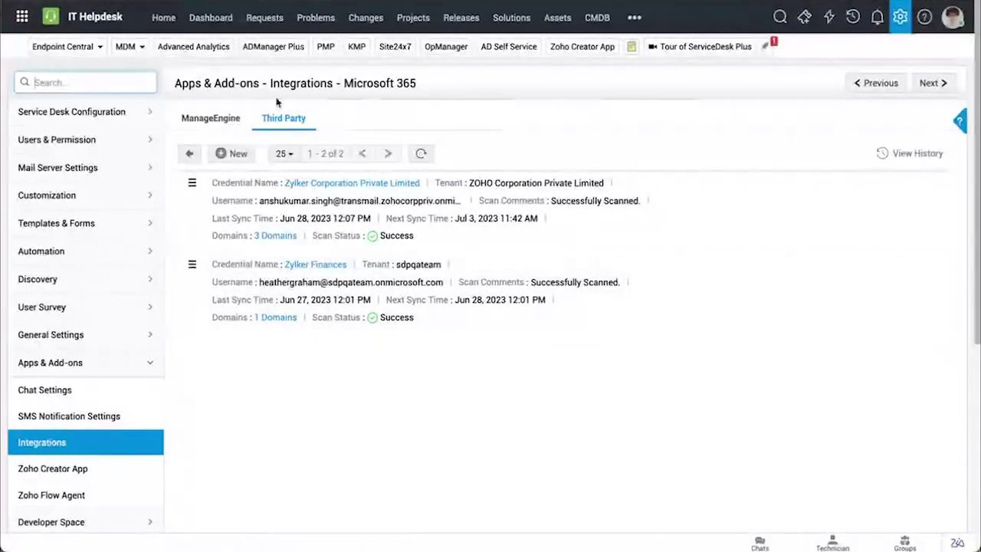
Step: Open the Microsoft 365 license management page in the Software section of the assets
left_click(550, 22)
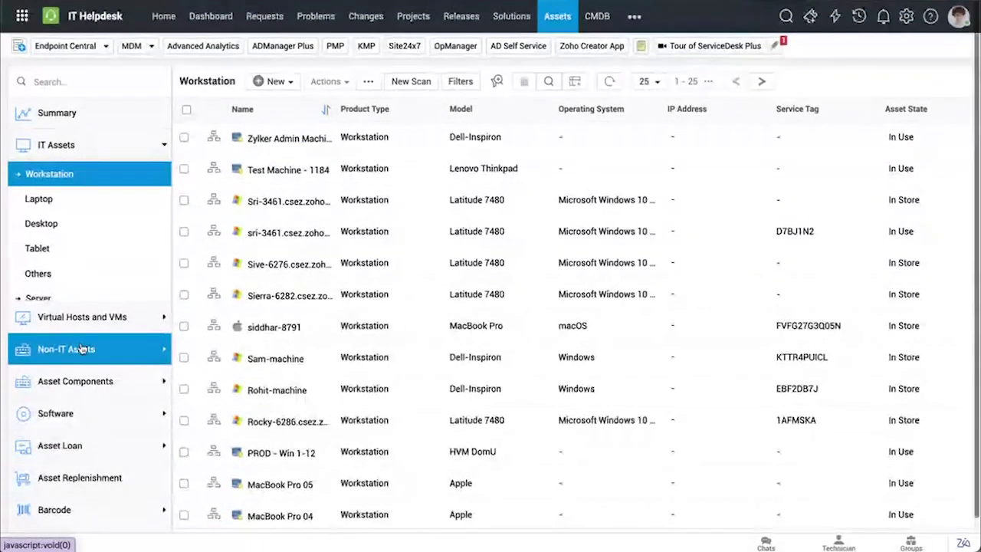
scroll(76, 375, "down", 1)
left_click(77, 380)
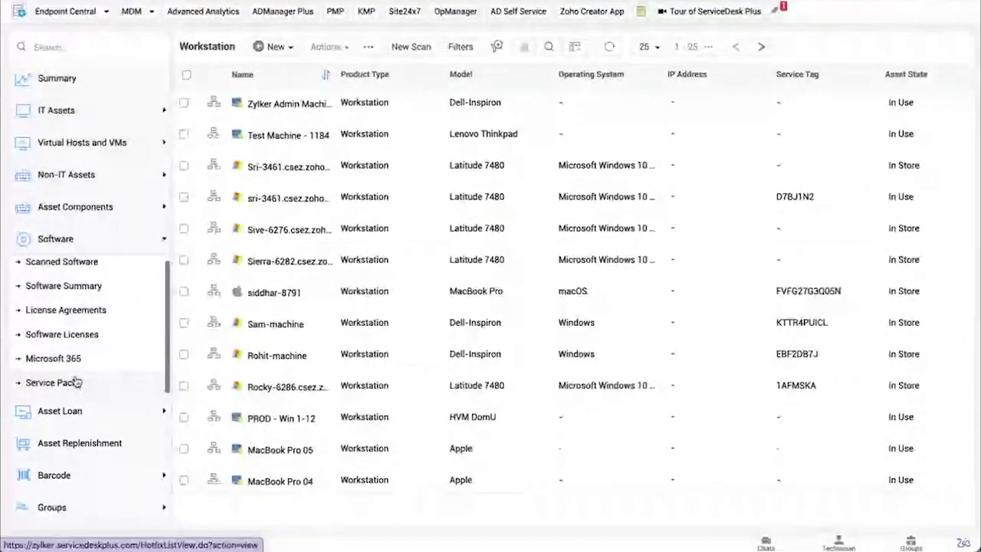
left_click(79, 363)
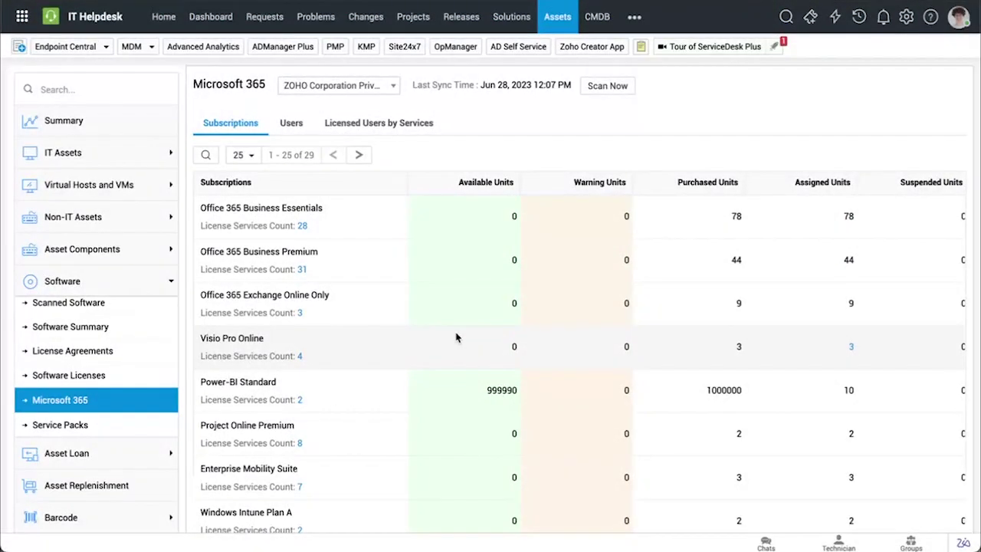
Step: Review the Microsoft 365 users, the first user's allowed services and the Licensed Users by Services chart, and return to the subscriptions
left_click(299, 126)
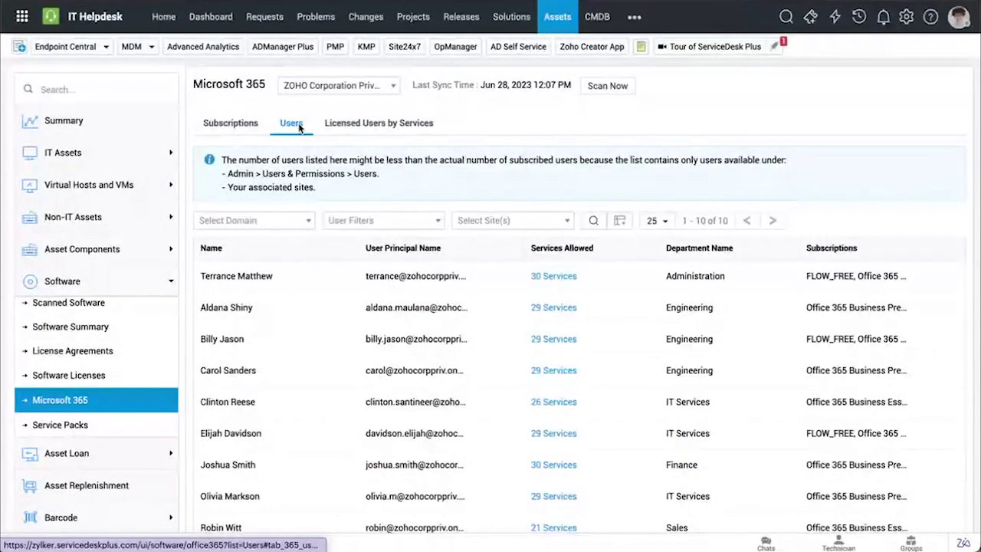
left_click(554, 276)
left_click(752, 126)
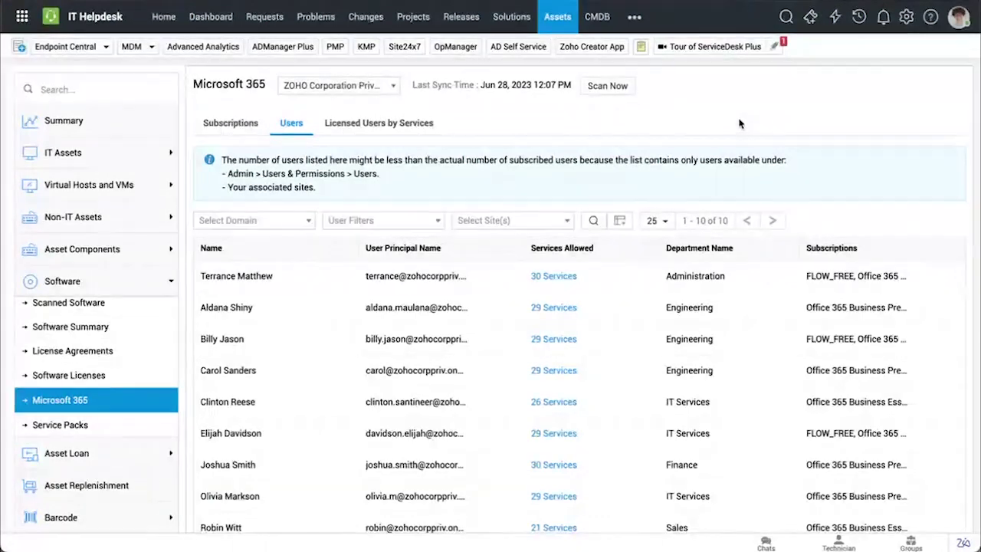
left_click(399, 127)
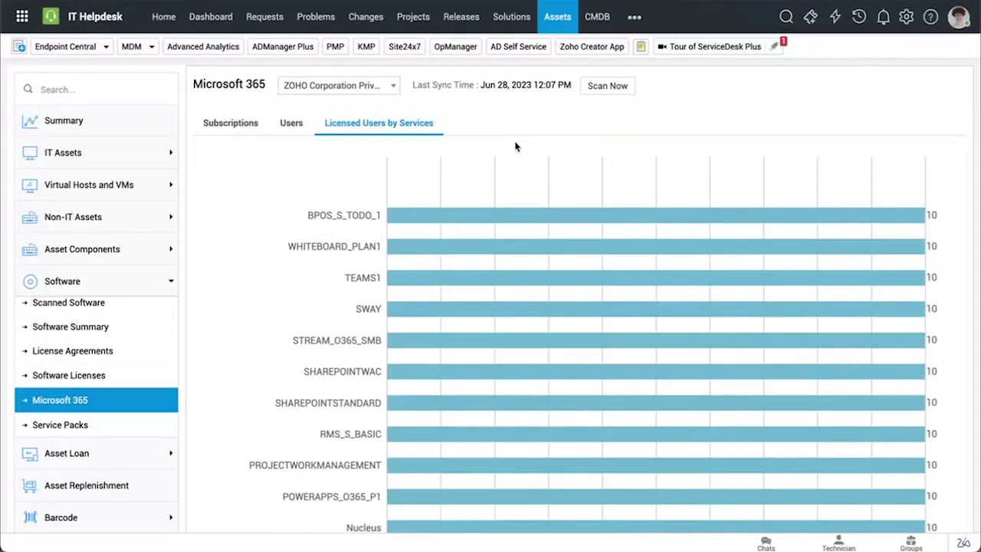
left_click(236, 129)
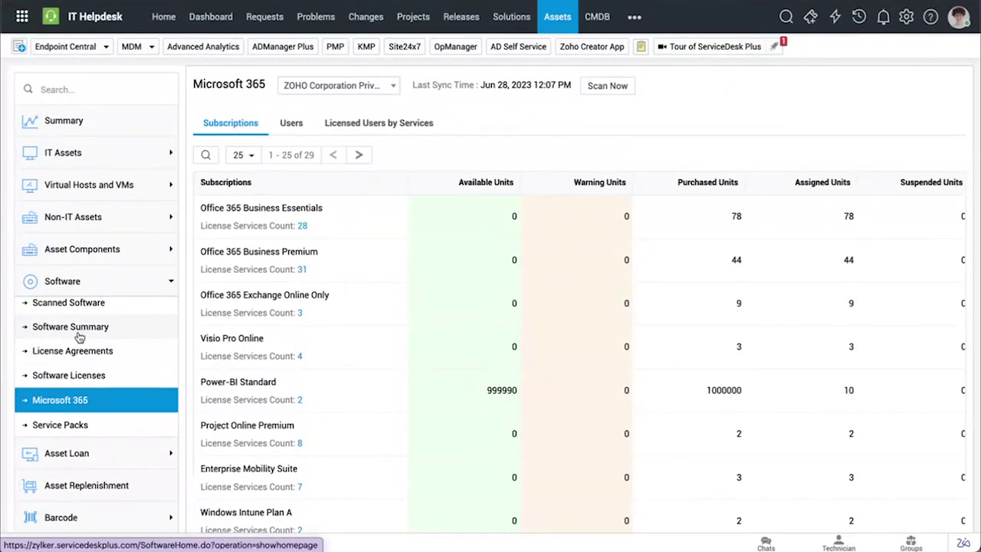
Step: Open the Software Summary and examine the frequently used and never used bars in the Software Usage Summary
scroll(81, 338, "up", 1)
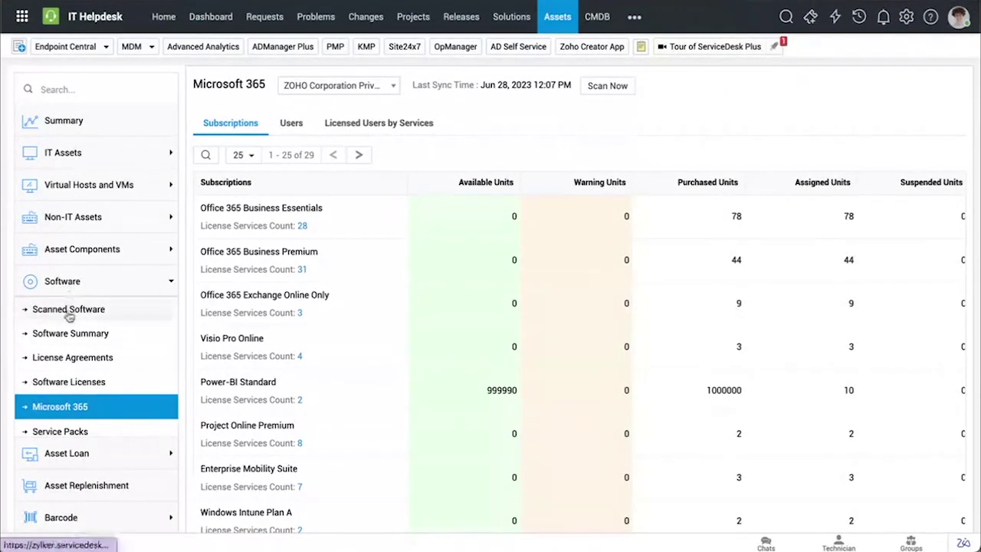
left_click(68, 345)
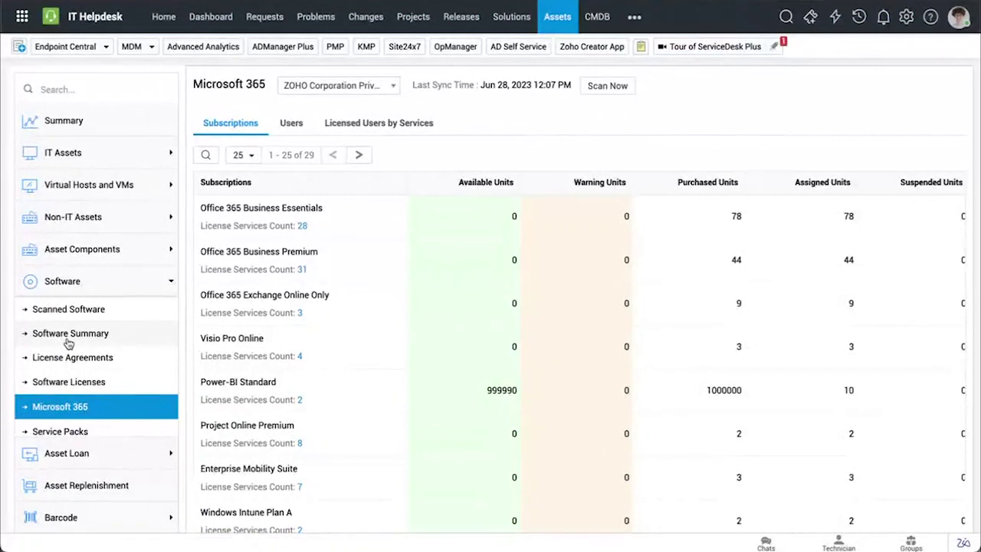
scroll(495, 373, "down", 5)
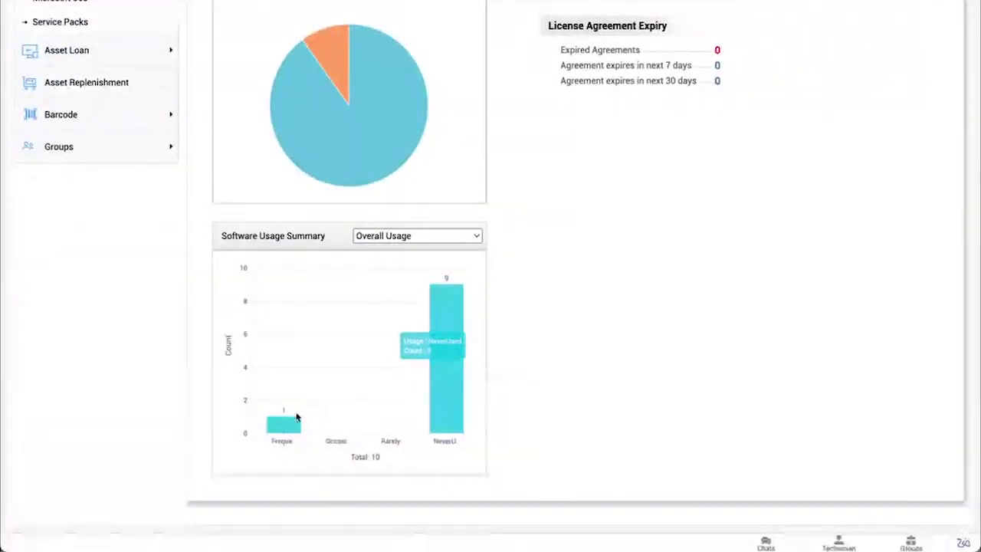
mouse_move(282, 437)
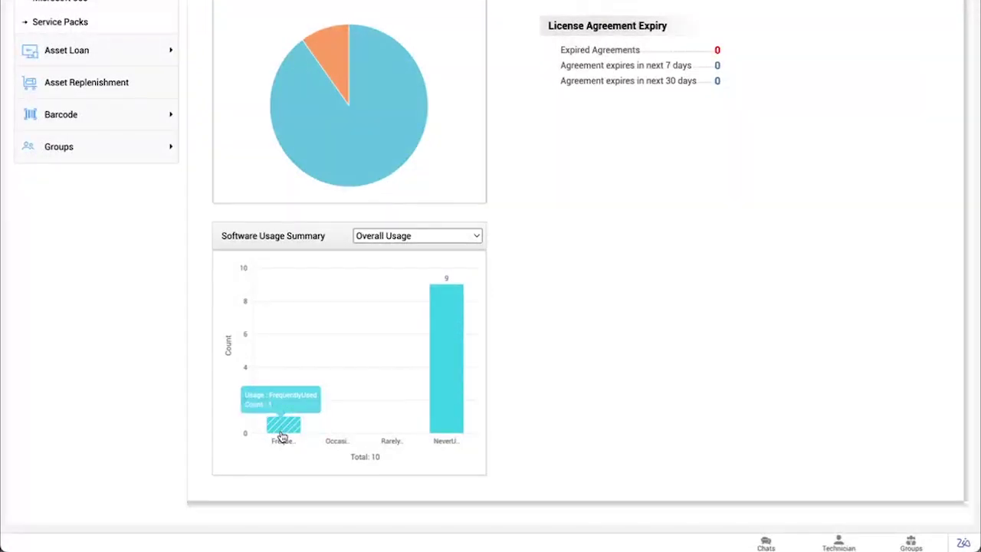
mouse_move(451, 399)
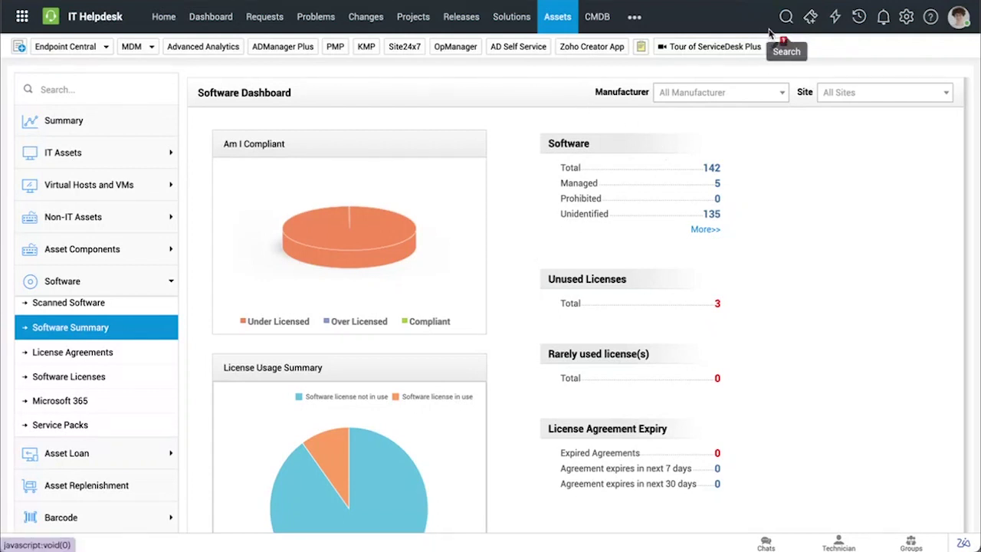
Step: Open the Software Metering configurations in the admin settings for Asset Management
left_click(906, 16)
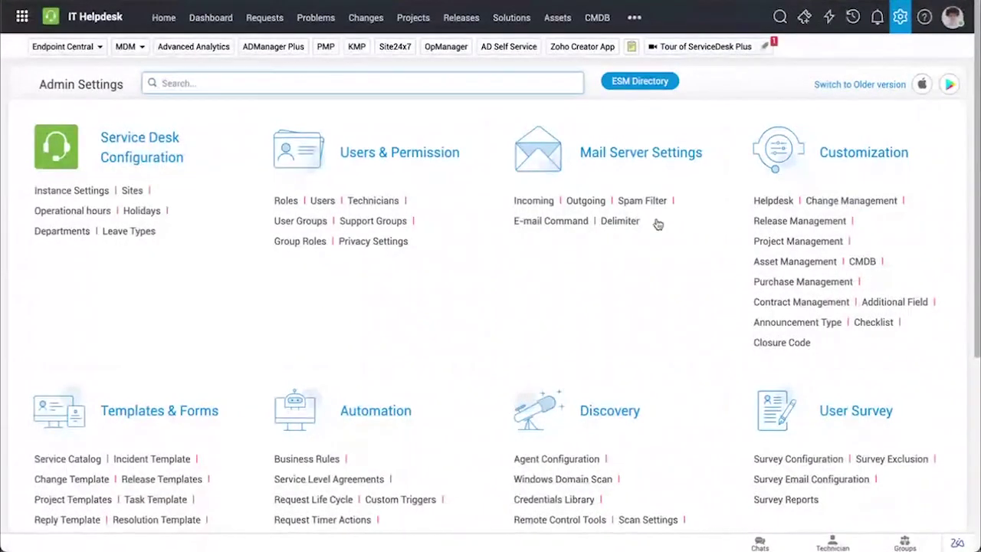
left_click(787, 261)
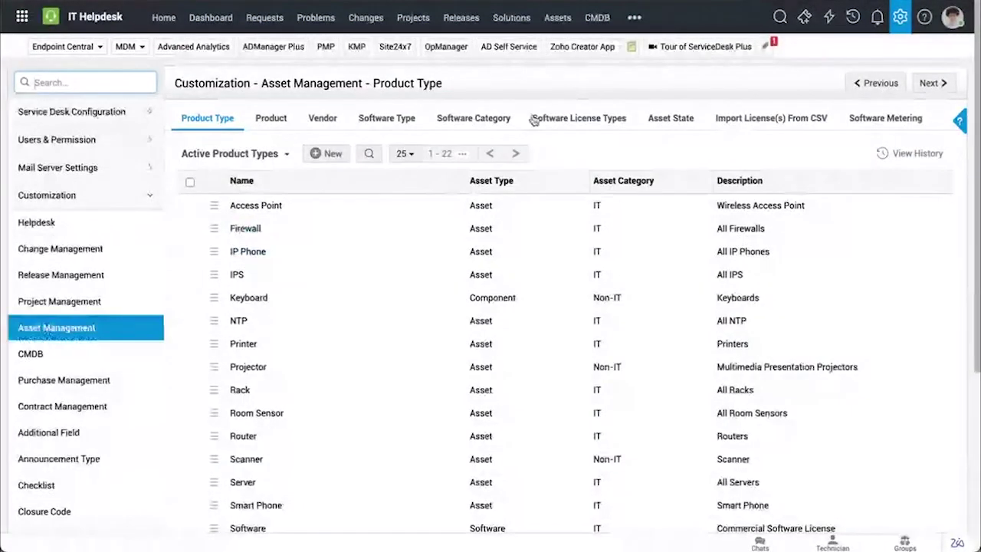
left_click(887, 120)
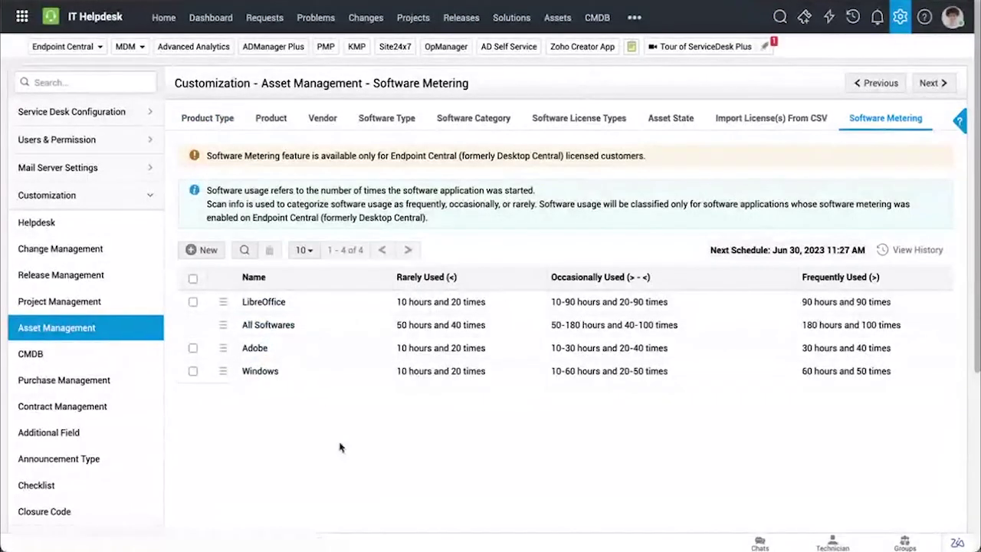
Step: Review the LibreOffice metering configuration's software and its runtime and run count thresholds, and close it without changing anything
left_click(261, 302)
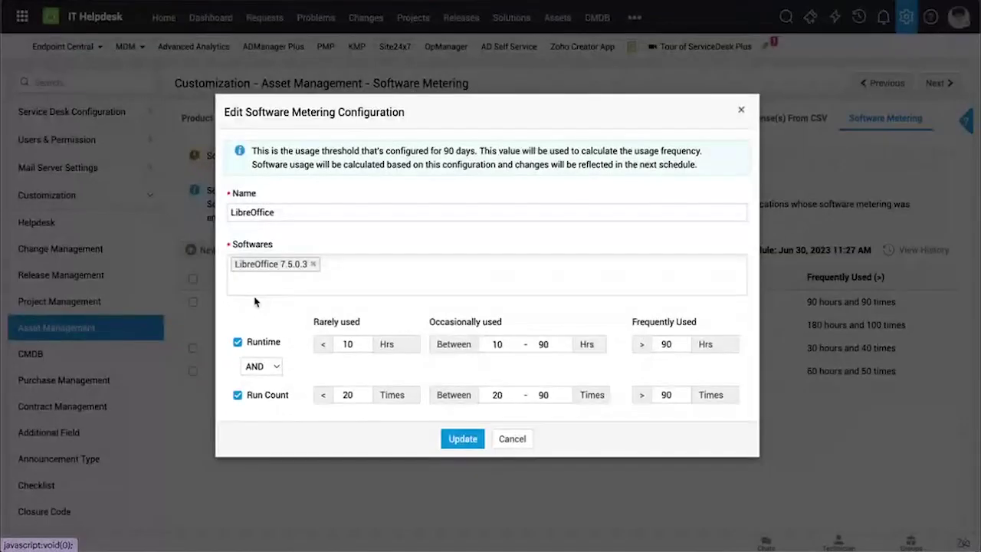
left_click(396, 286)
left_click(457, 240)
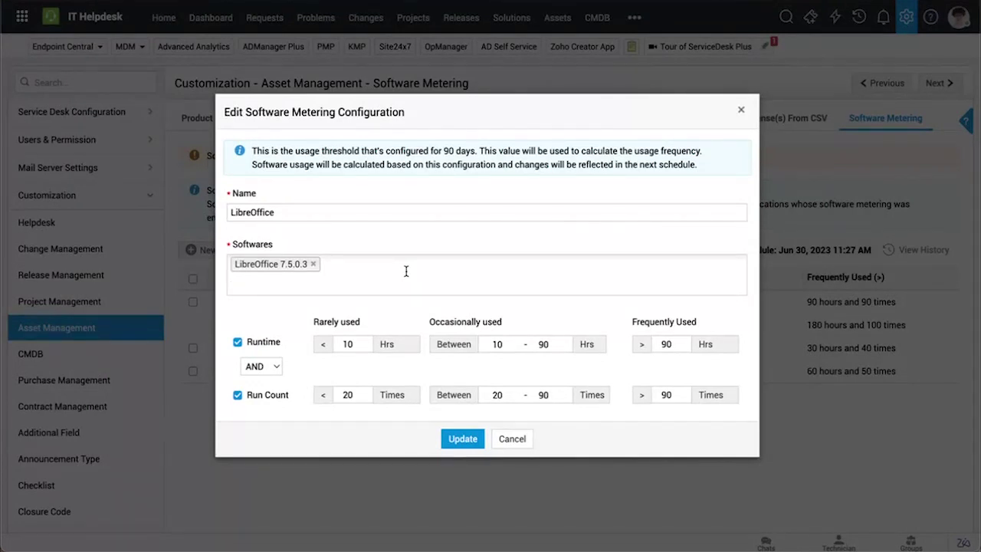
left_click(740, 109)
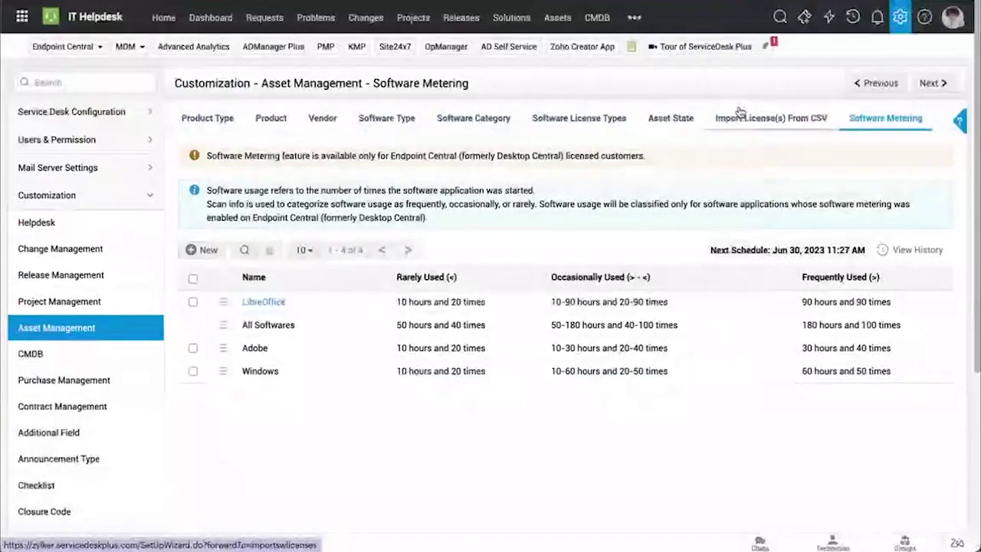
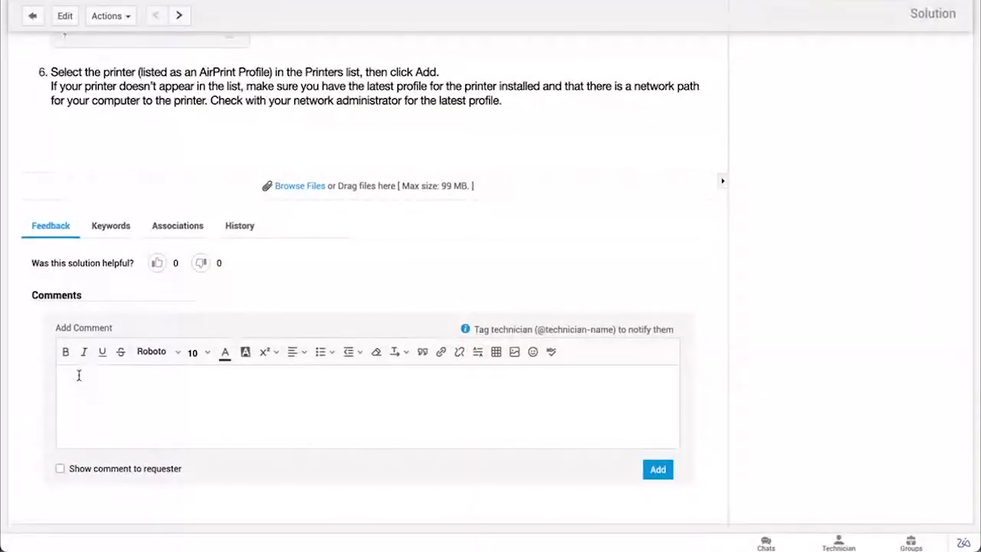
Step: Rate the printer solution as helpful and add the comment "was helpful" to it
left_click(85, 388)
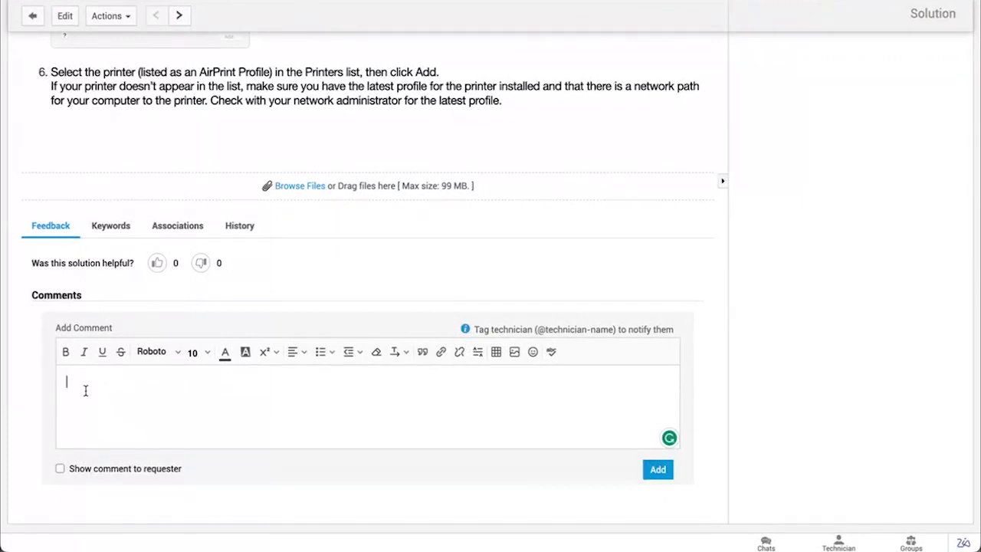
type("good")
key("BackSpace")
key("BackSpace")
key("BackSpace")
key("BackSpace")
key("BackSpace")
type("was helpful")
left_click(157, 263)
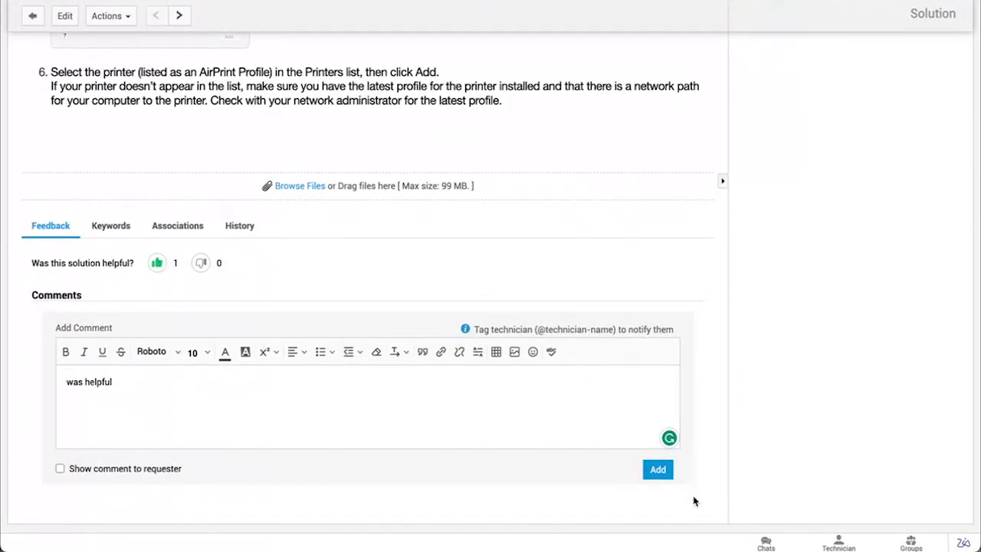
left_click(657, 469)
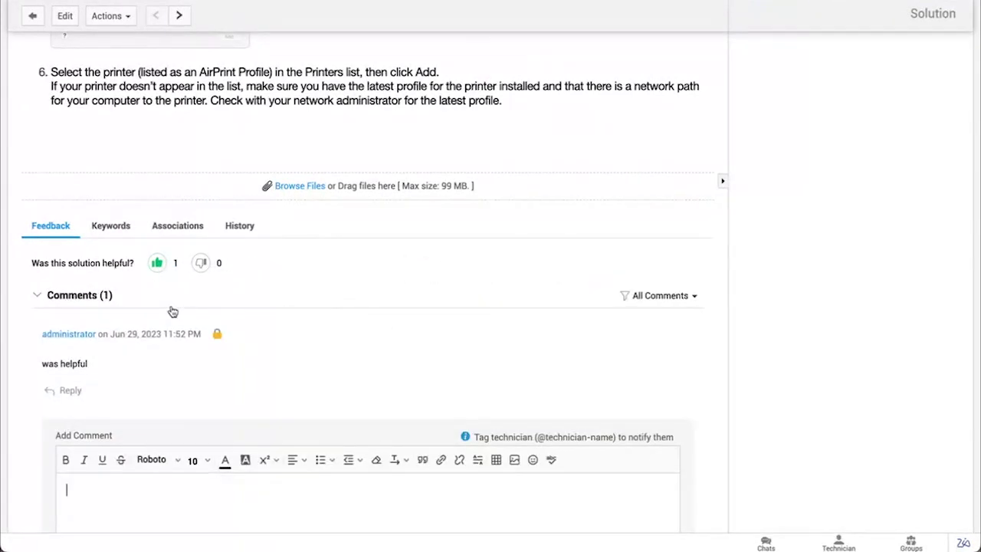
mouse_move(222, 338)
Step: Open the solution's associations and show only the requests resolved by this solution
left_click(175, 227)
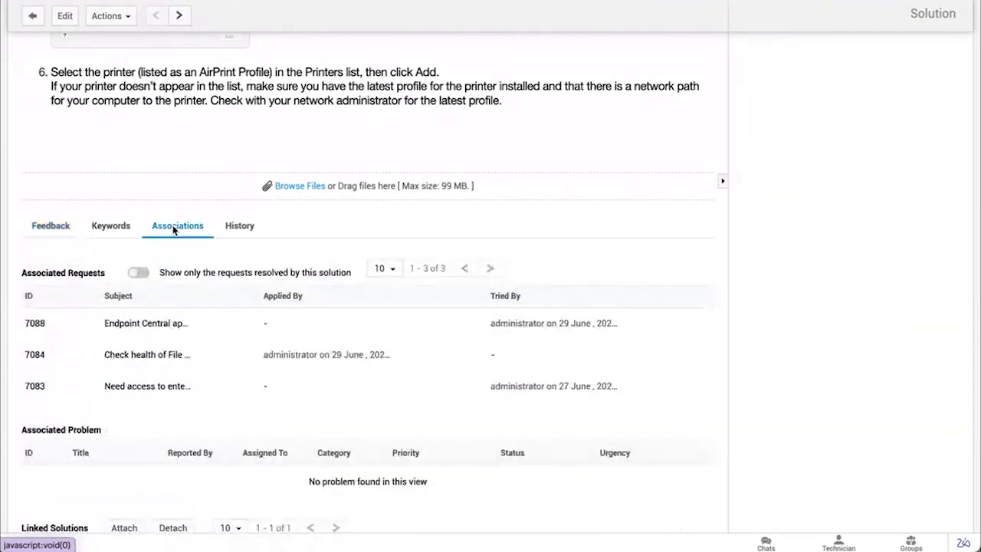
scroll(214, 486, "down", 2)
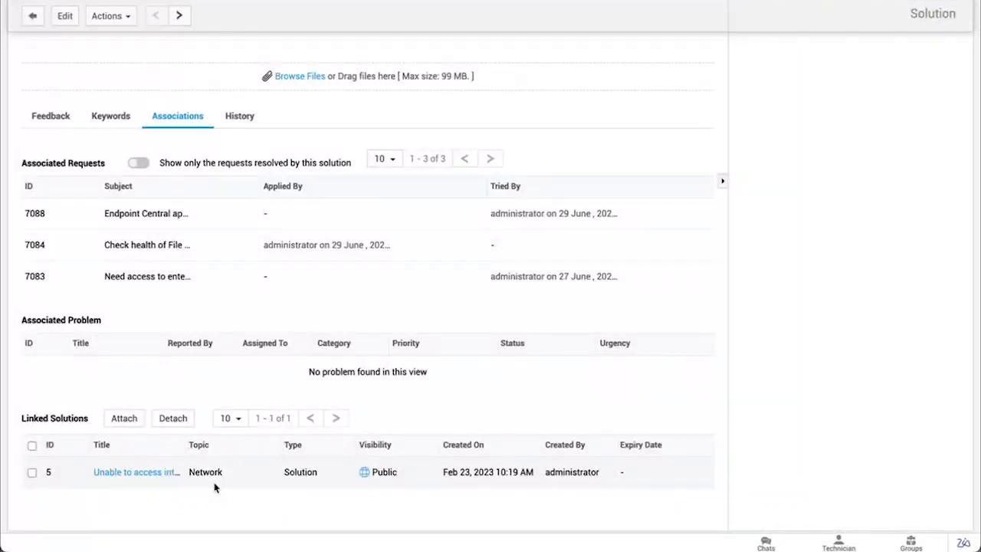
scroll(134, 337, "down", 1)
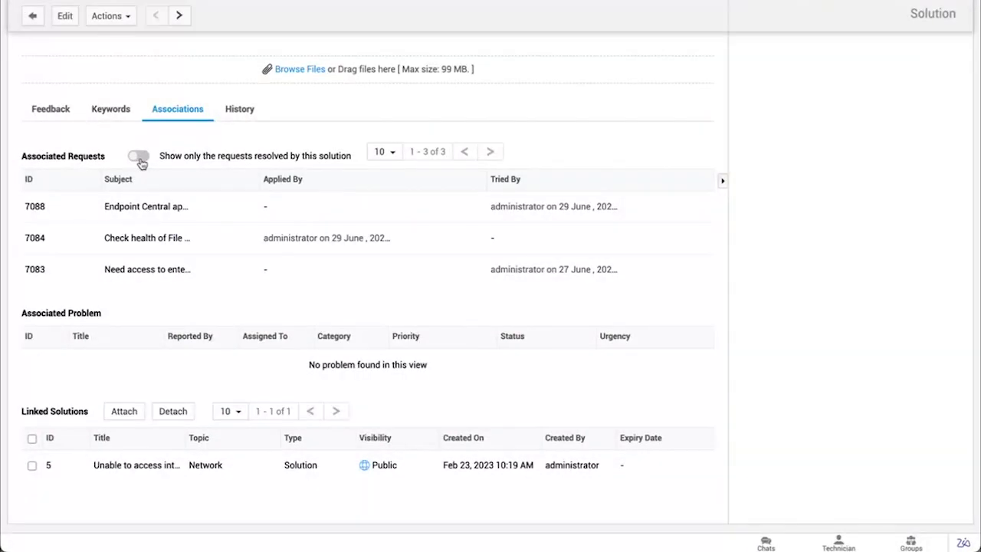
left_click(139, 156)
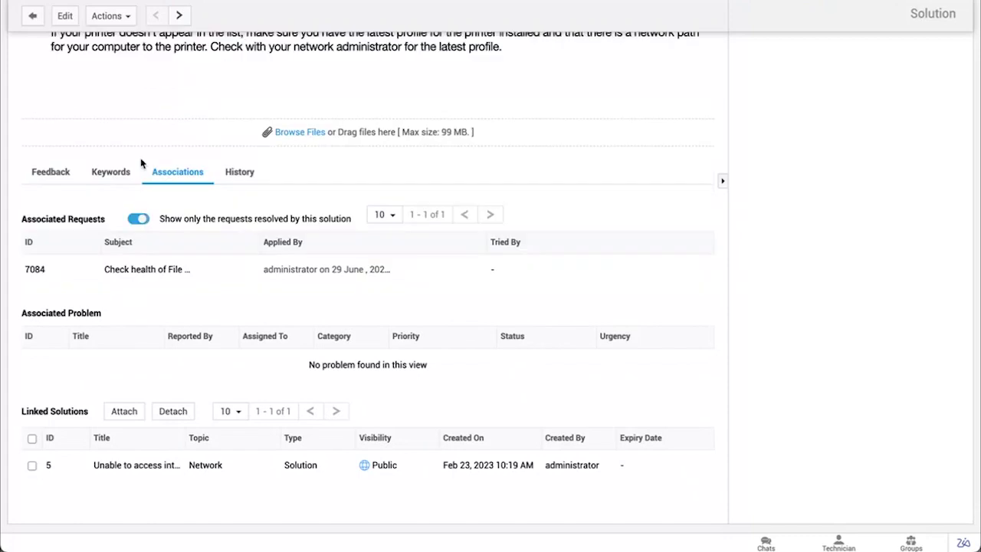
left_click(149, 275)
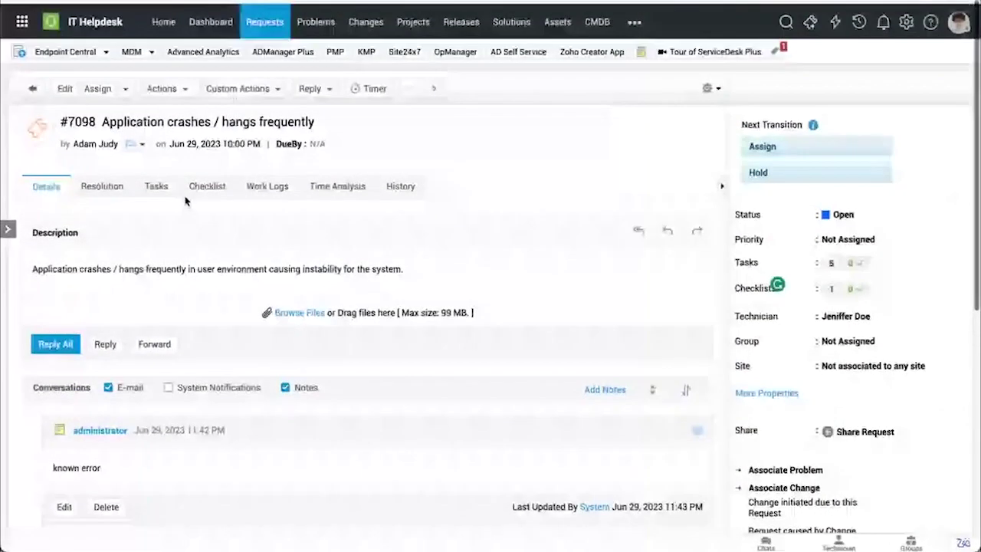
Step: Review the resolution, tried solutions and suggested solutions of the request "Application crashes / hangs frequently", and return to its resolution
left_click(102, 183)
scroll(338, 345, "down", 1)
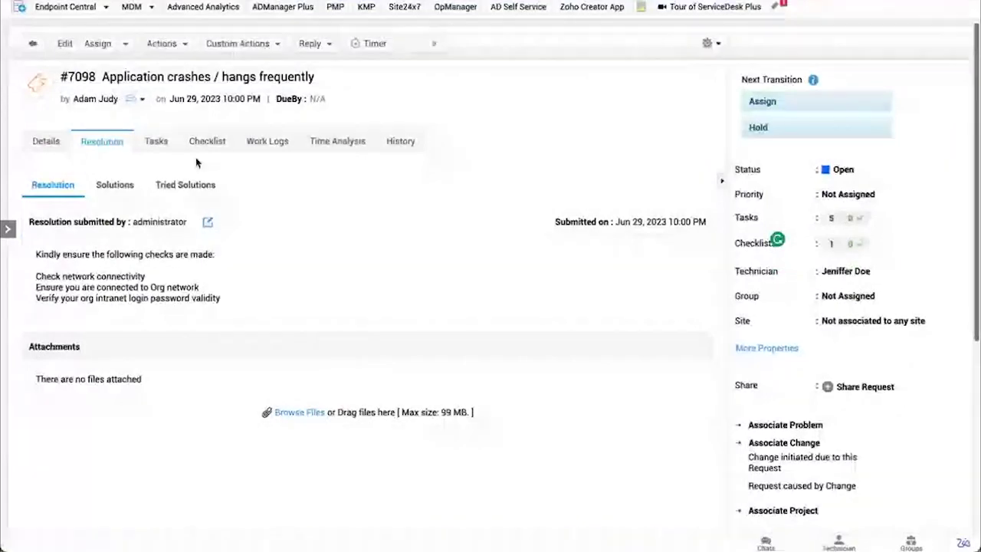
left_click(178, 190)
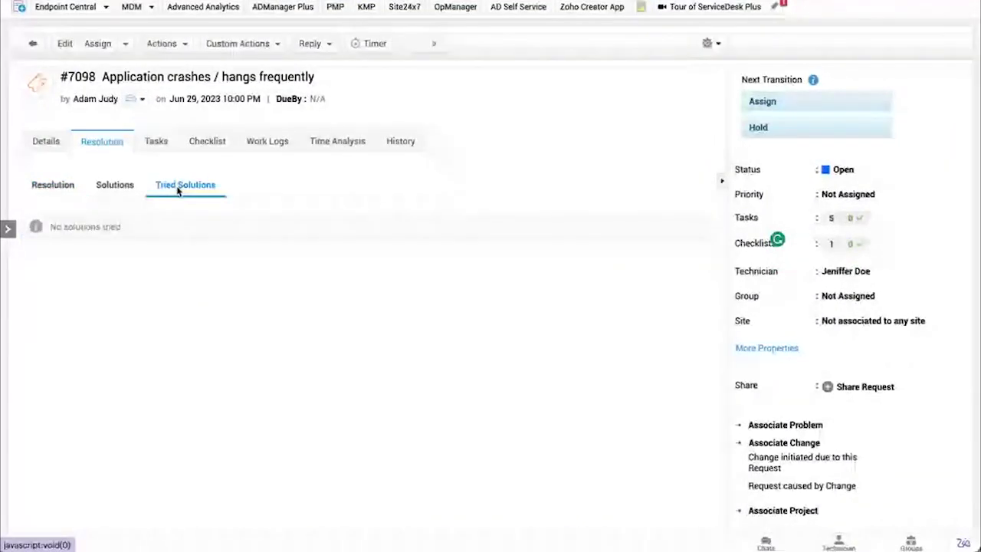
left_click(110, 189)
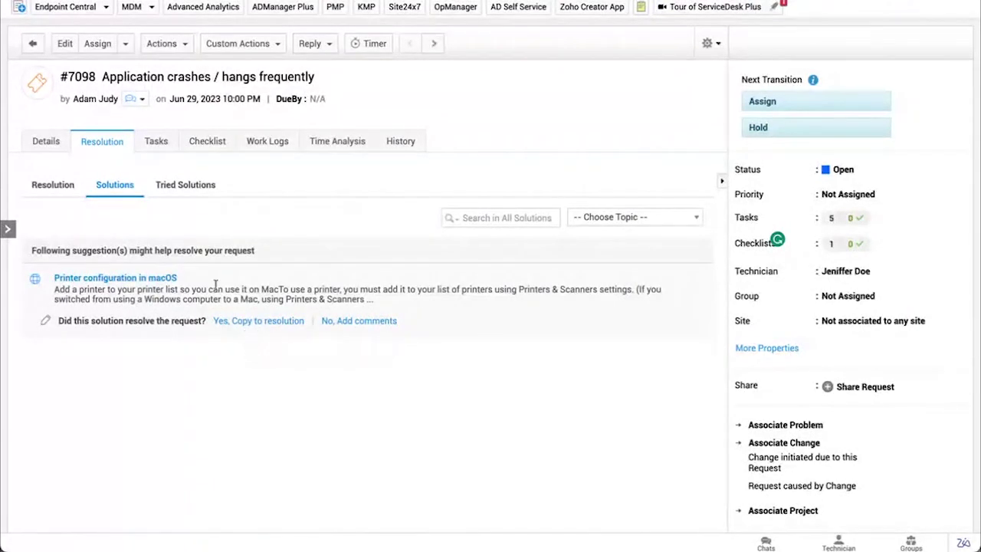
left_click(53, 186)
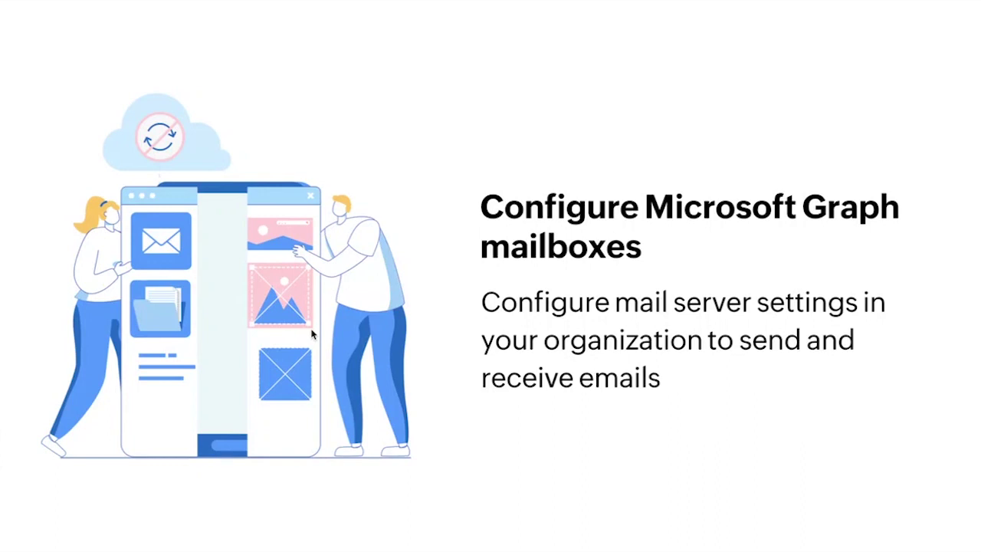
key("Right")
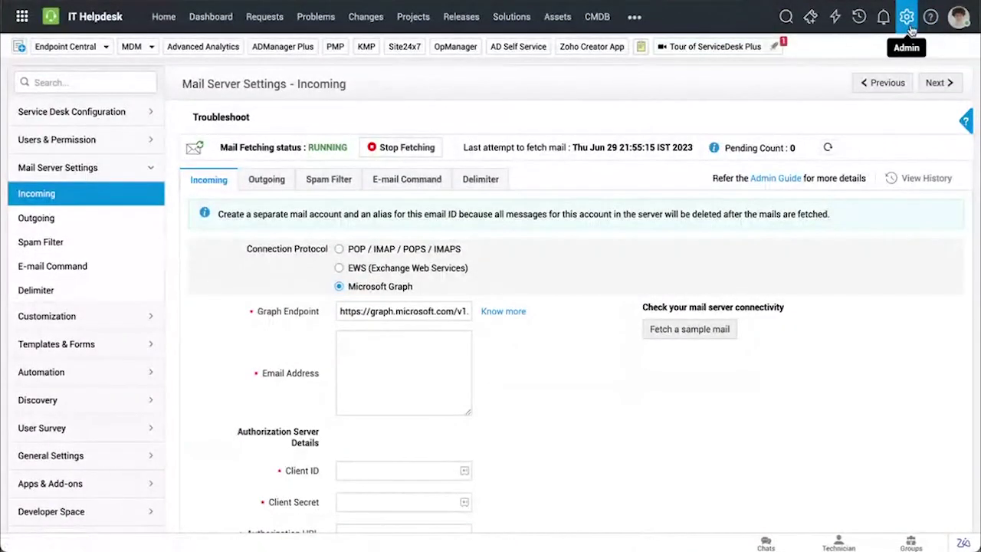
Step: Open the Incoming mail server settings from the admin settings and view the connection details
left_click(910, 26)
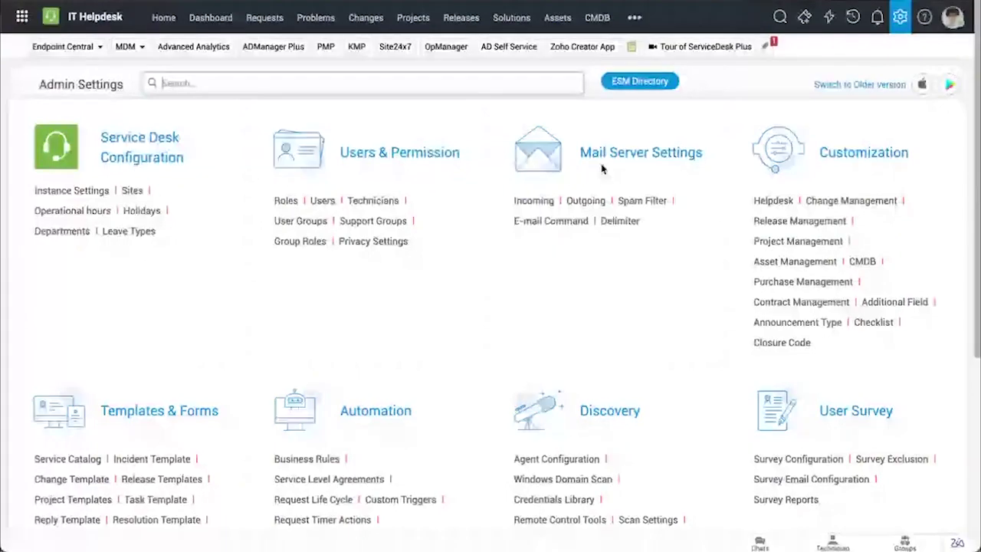
left_click(543, 203)
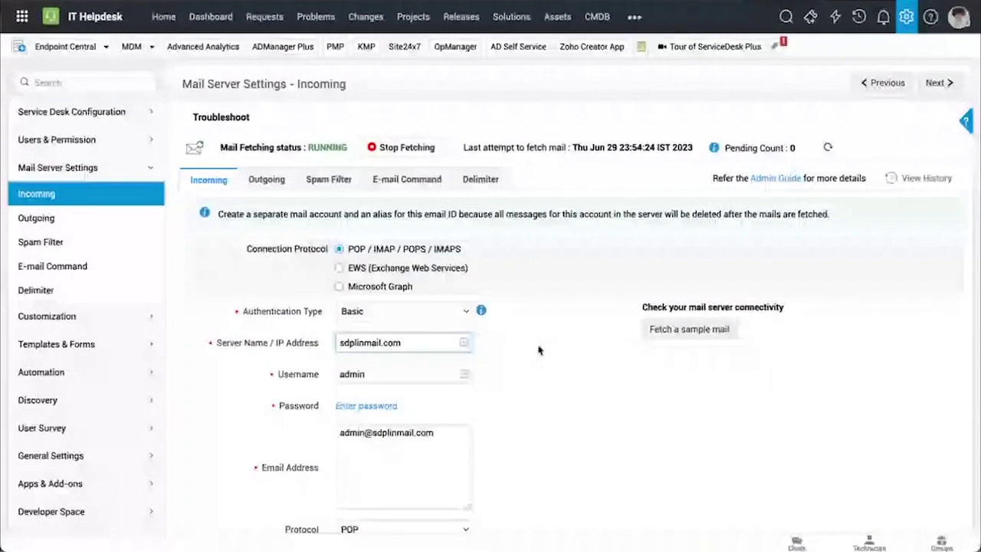
scroll(495, 343, "down", 1)
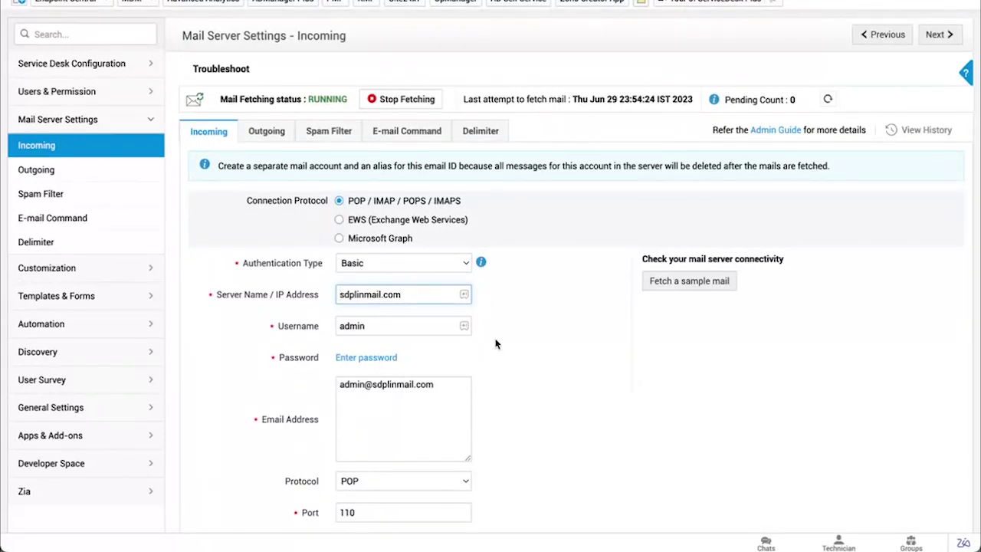
Step: Select Microsoft Graph as the incoming mail connection protocol and review its endpoint and authorization server fields
left_click(362, 240)
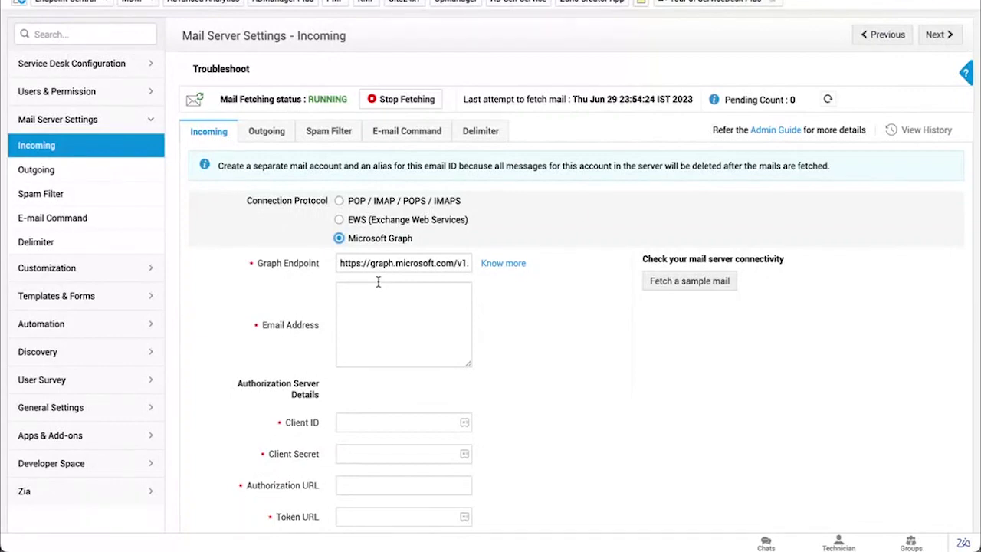
scroll(567, 317, "down", 3)
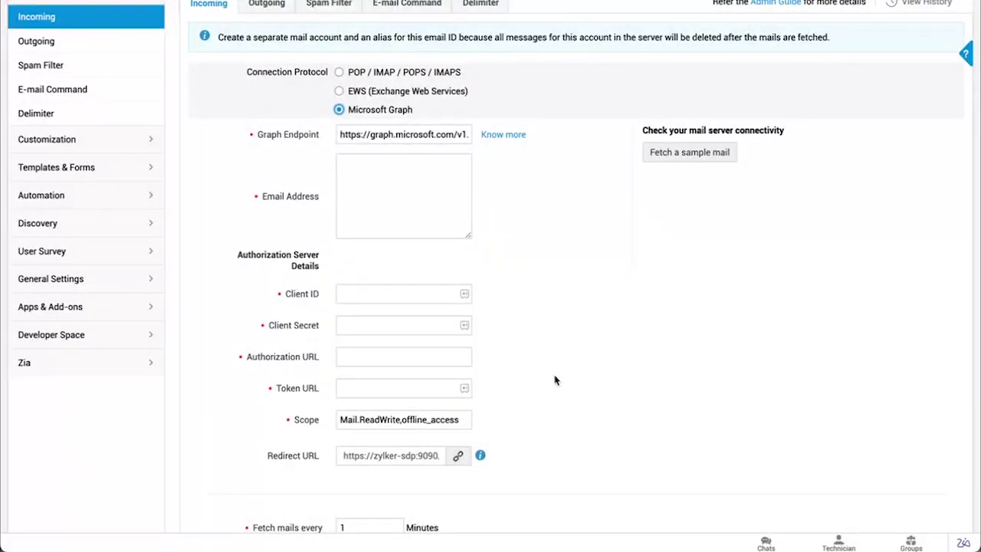
scroll(555, 381, "up", 2)
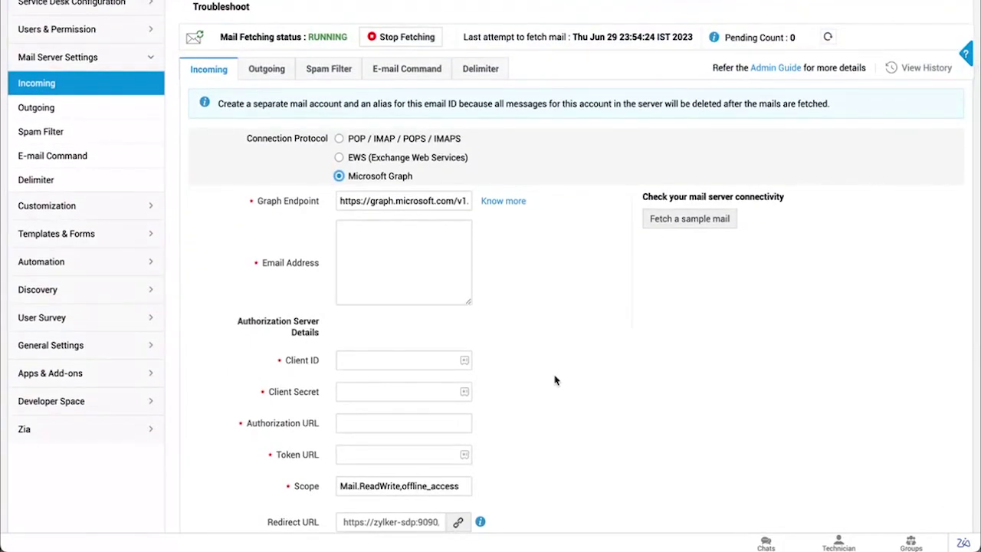
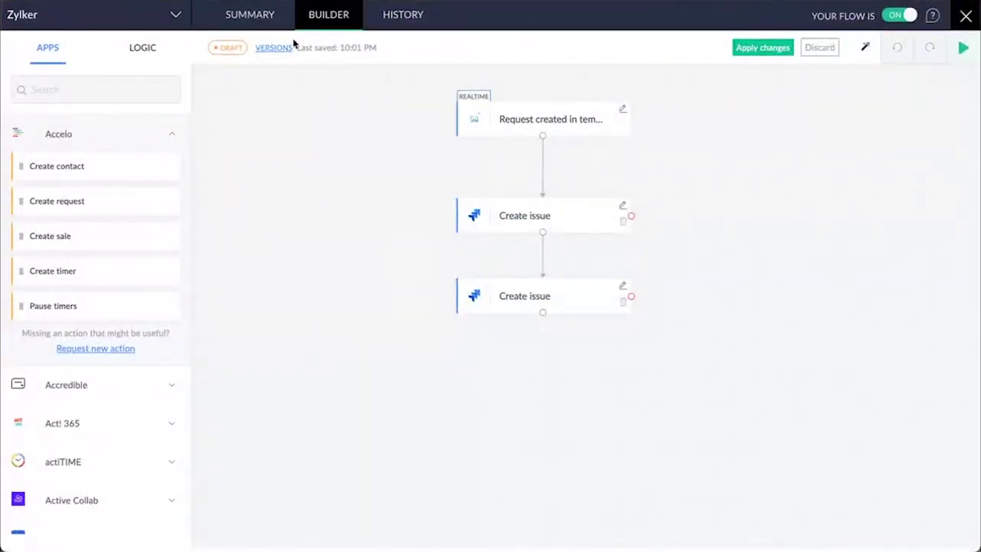
Step: Open the configuration of the flow's "Request created in template" trigger, browse the available trigger apps, and close it without changes
left_click(623, 112)
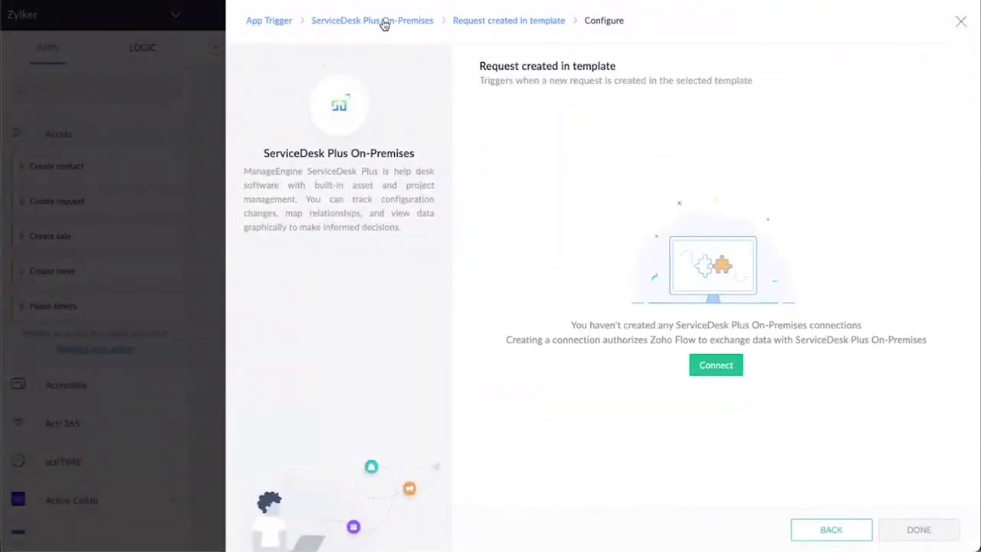
left_click(385, 23)
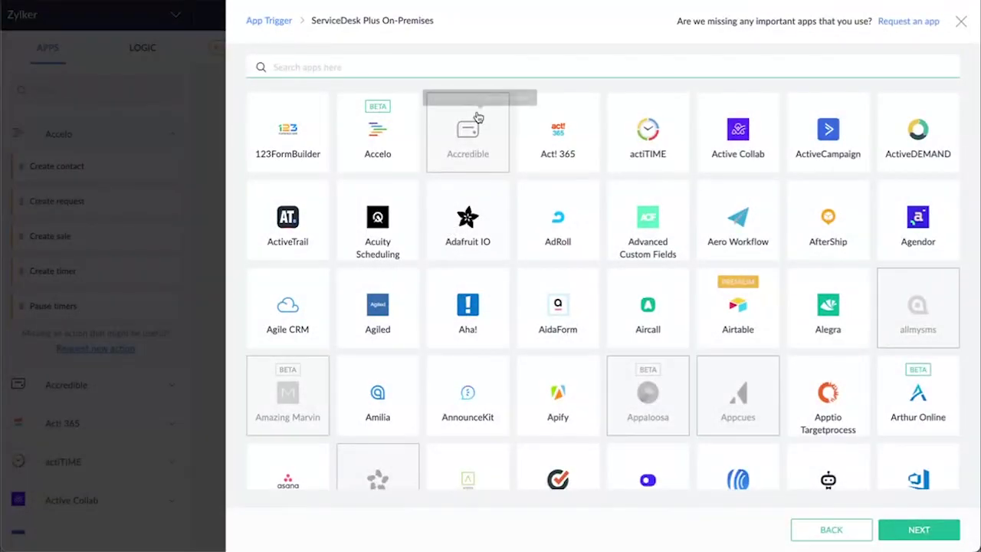
scroll(478, 114, "down", 9)
scroll(478, 113, "down", 8)
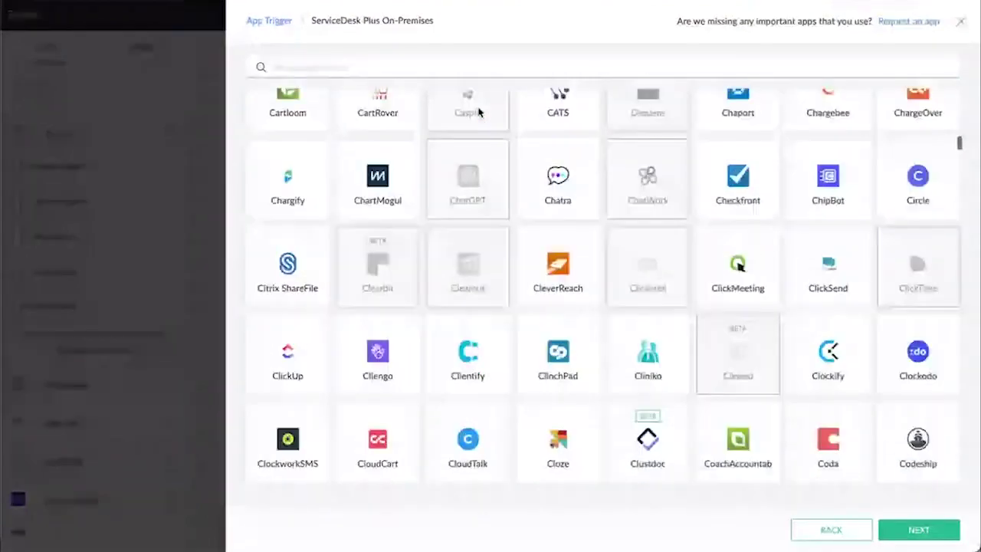
scroll(478, 113, "down", 4)
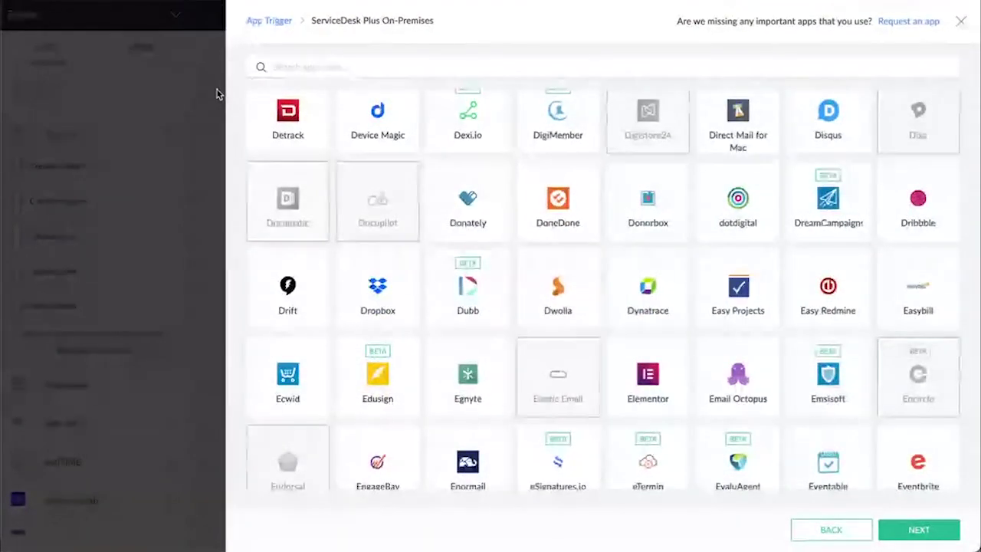
left_click(849, 540)
left_click(960, 21)
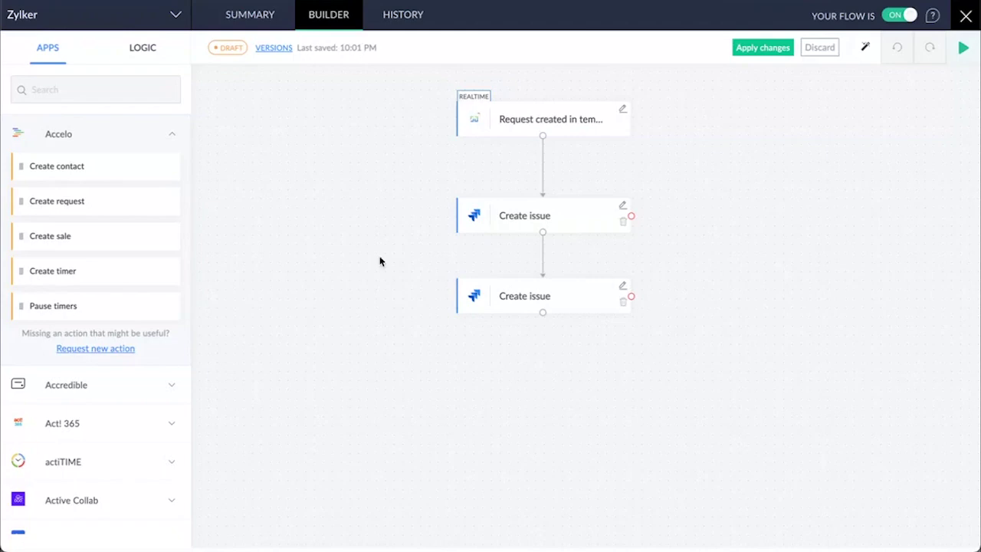
Step: Search the flow builder's apps for "jira" and review the actions offered by Jira Cloud and Jira Service Management
scroll(100, 265, "down", 1)
scroll(100, 265, "up", 1)
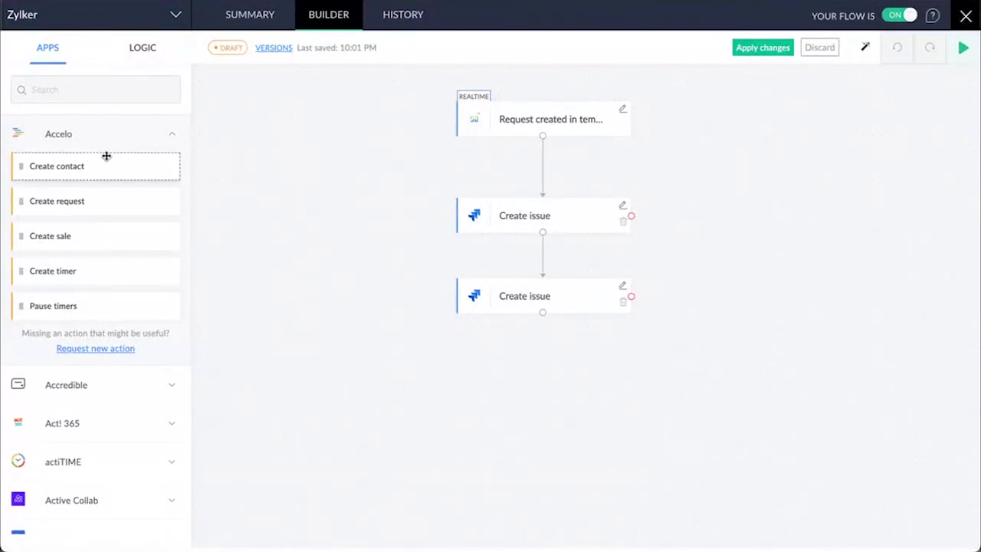
left_click(119, 98)
type("jir")
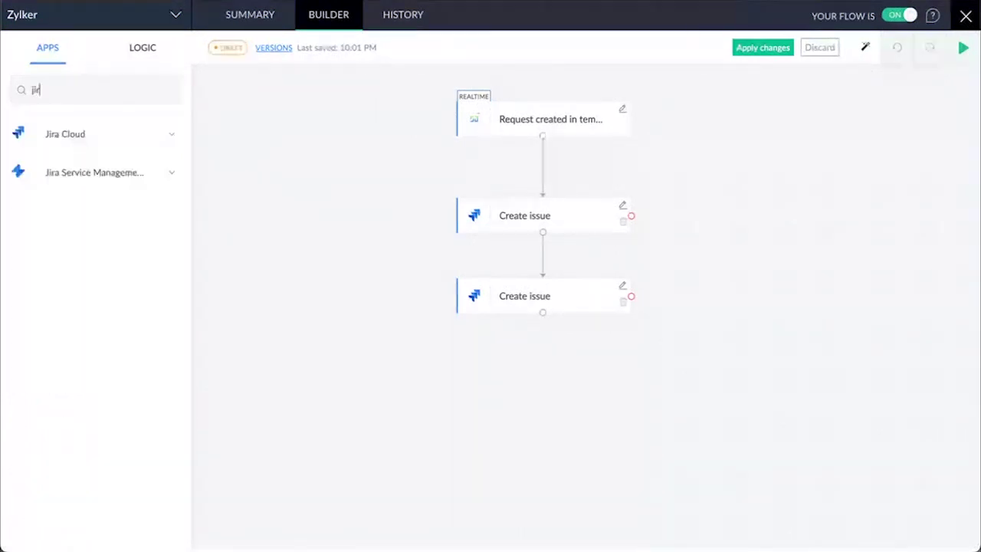
type("a")
left_click(133, 146)
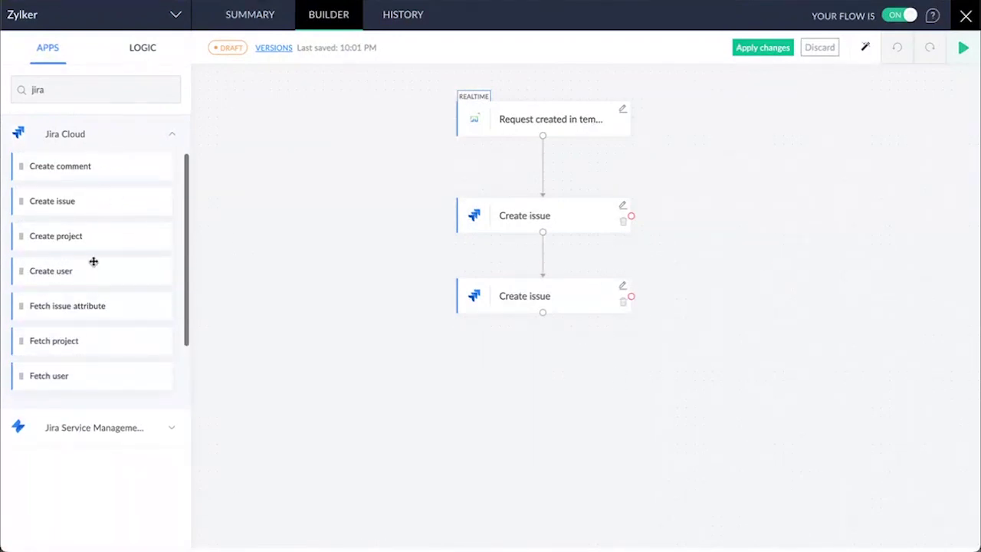
left_click(103, 429)
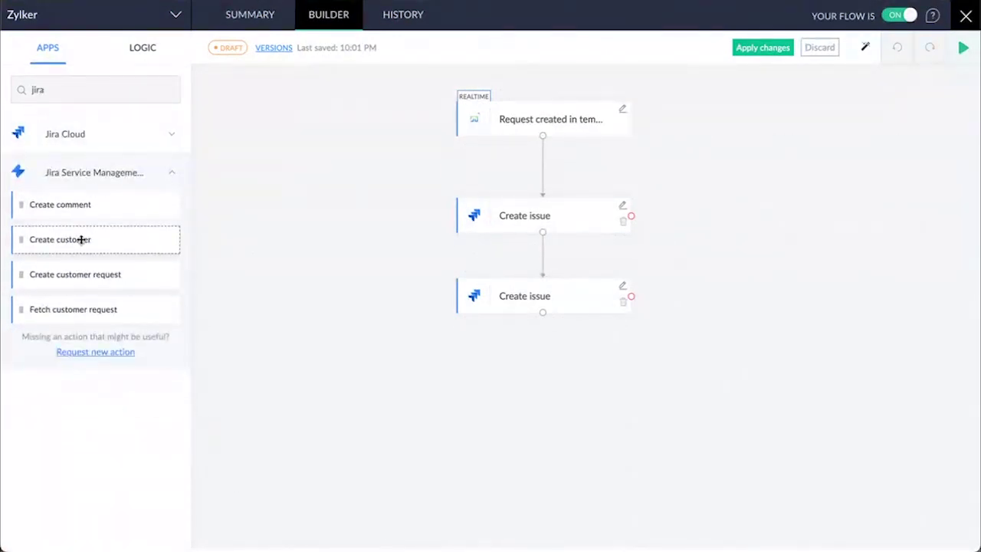
left_click(107, 133)
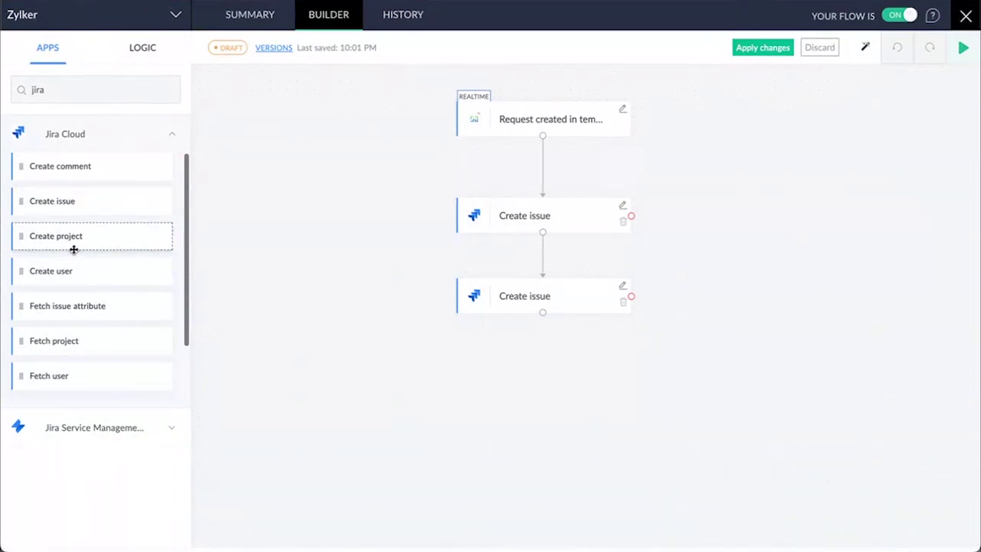
scroll(79, 328, "down", 2)
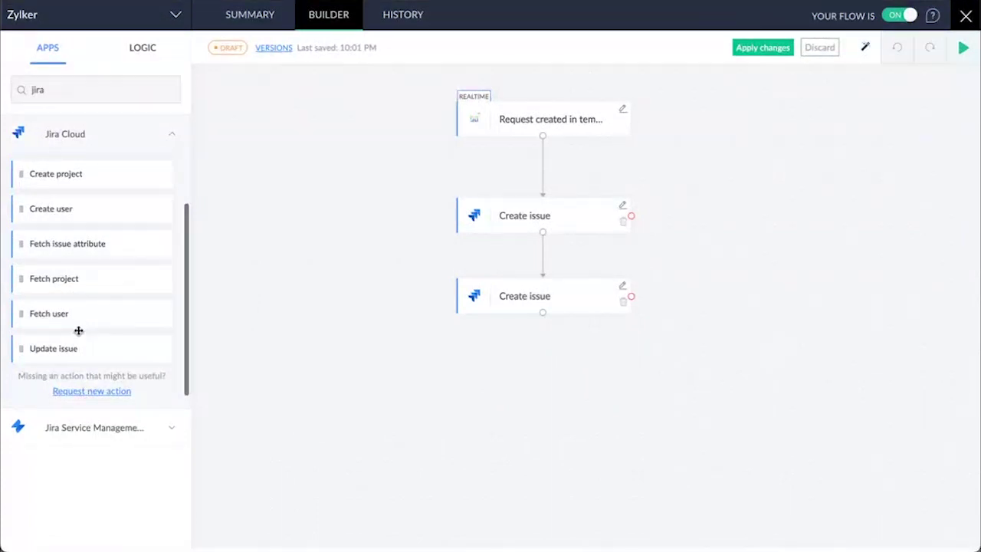
left_click_drag(66, 350, 95, 369)
Step: Start a test run of the flow and, in ServiceDesk Plus, create a new request from the "Application crashes frequently" template
left_click(965, 49)
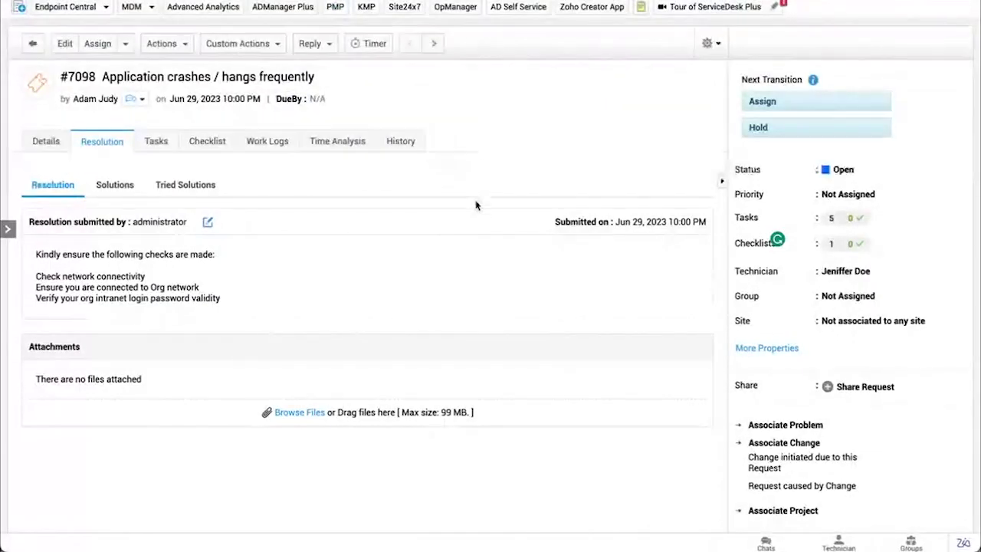
left_click(264, 17)
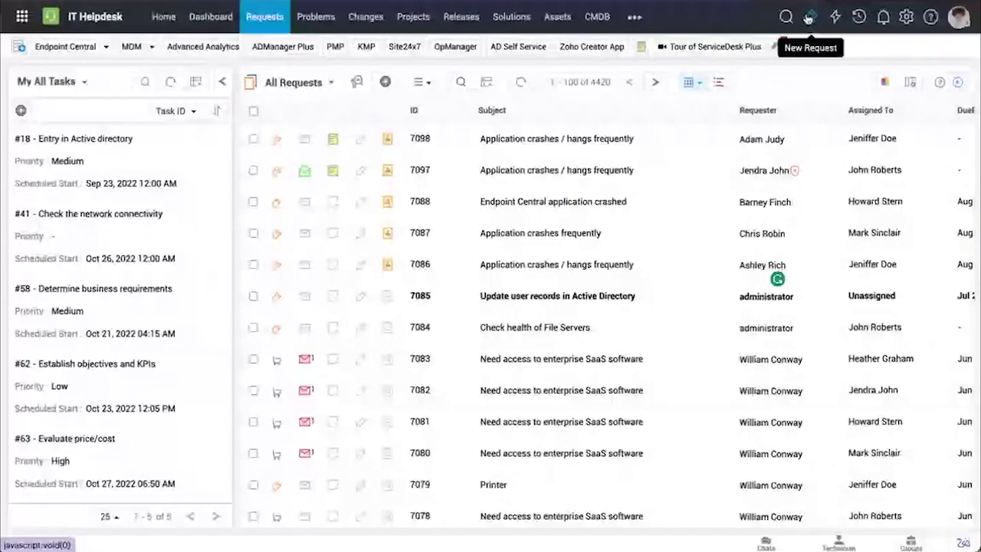
left_click(808, 18)
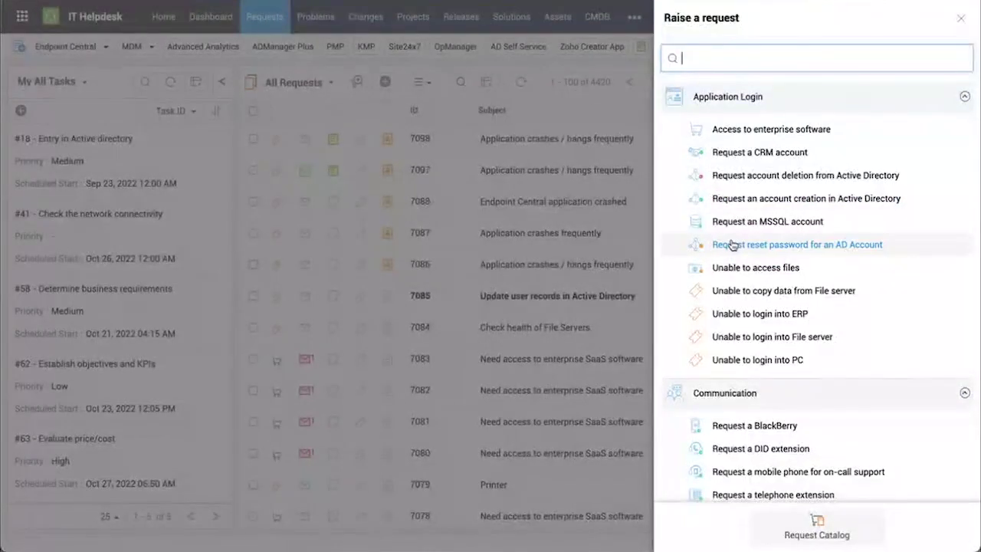
scroll(732, 244, "down", 12)
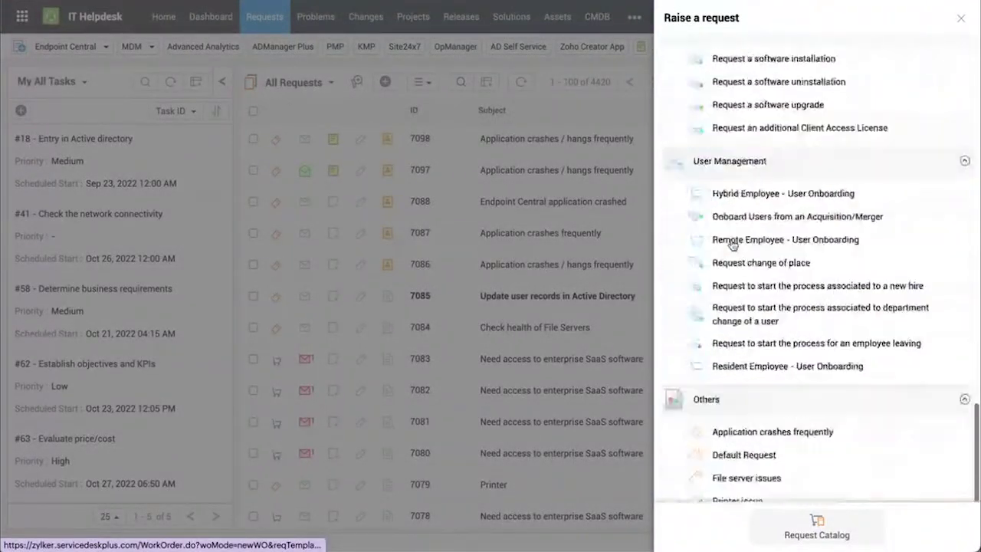
scroll(731, 245, "down", 1)
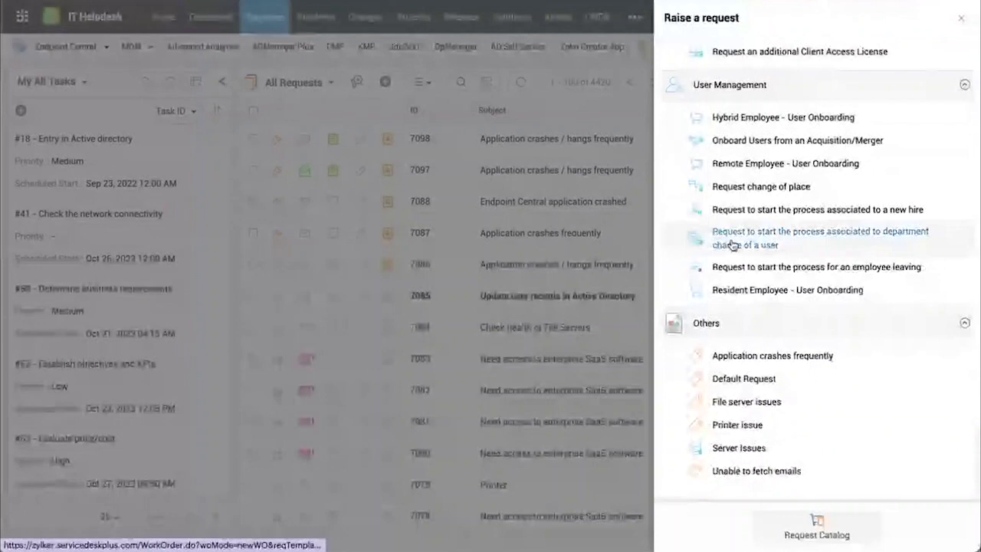
left_click(732, 244)
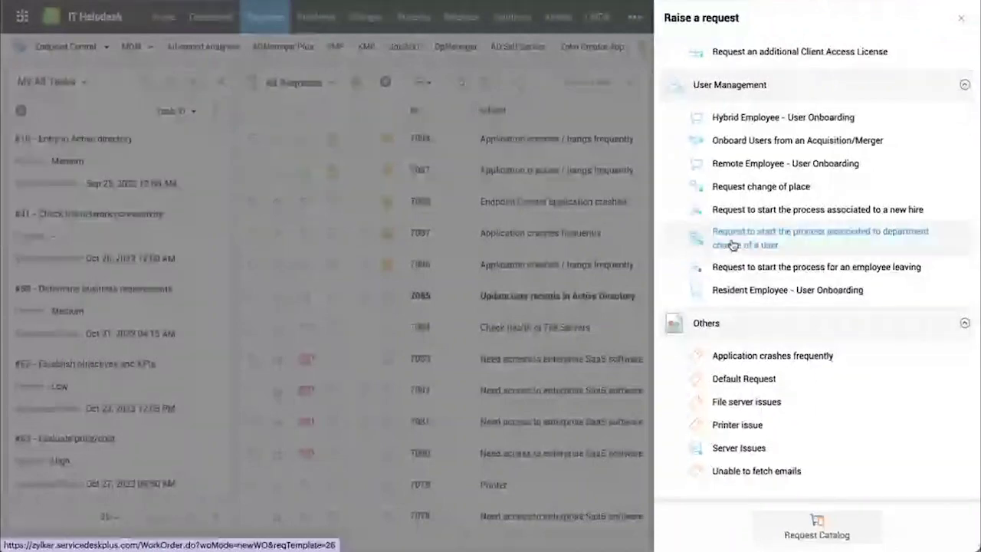
left_click(772, 355)
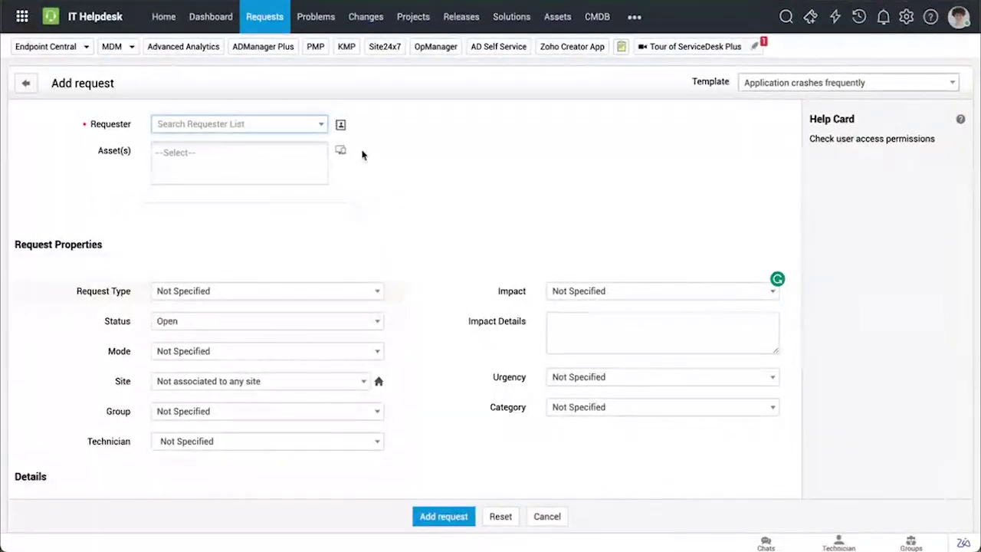
Step: Choose the requester for the new request, keep the template's subject, description and tasks, and submit it
left_click(322, 125)
left_click(255, 164)
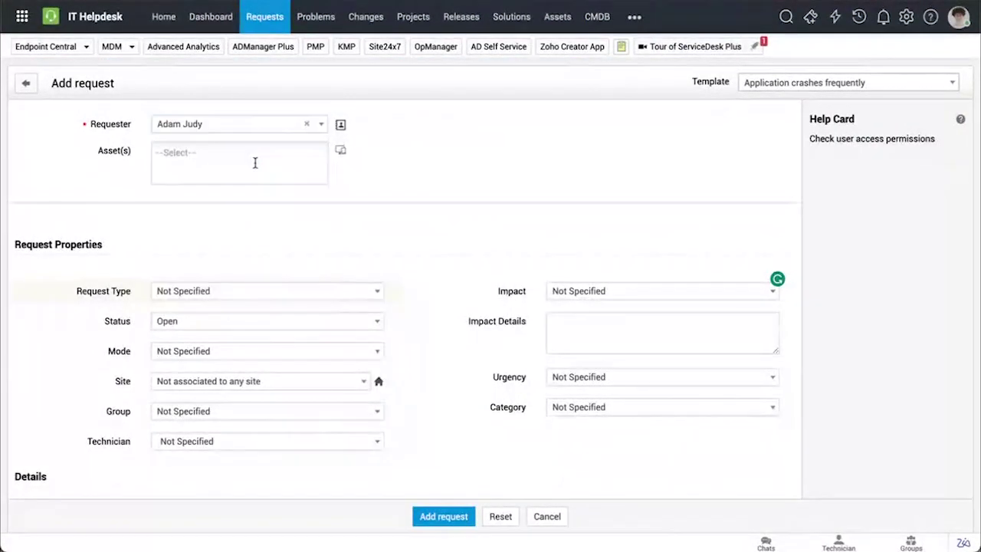
scroll(462, 231, "down", 3)
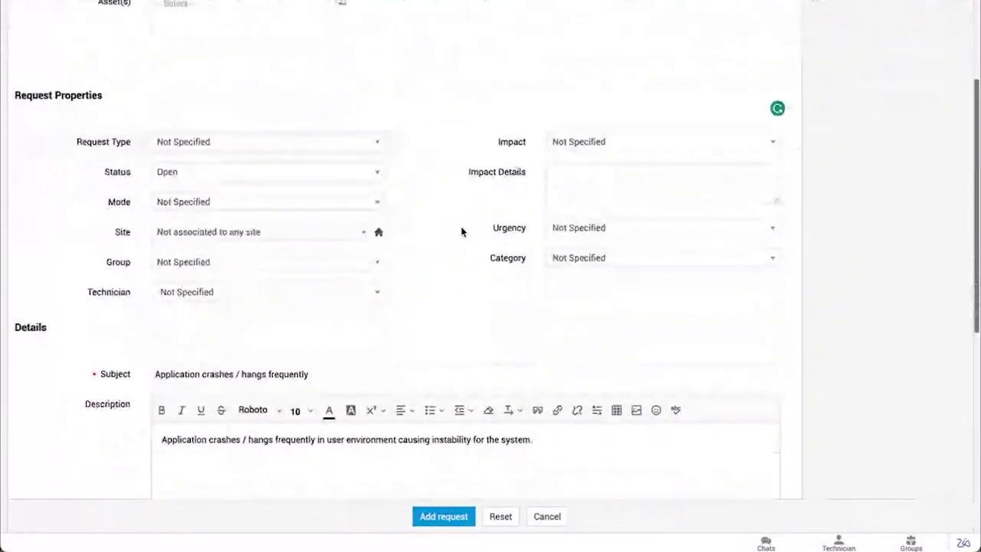
scroll(461, 230, "down", 10)
left_click(442, 511)
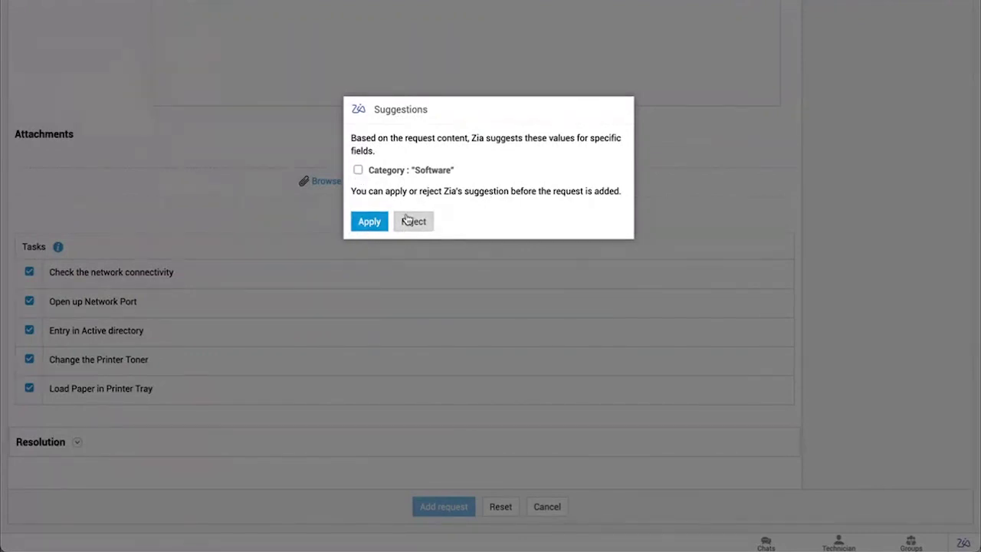
Step: Accept Zia's suggested category "Software" to add the request, and review the created request's details and properties
left_click(357, 170)
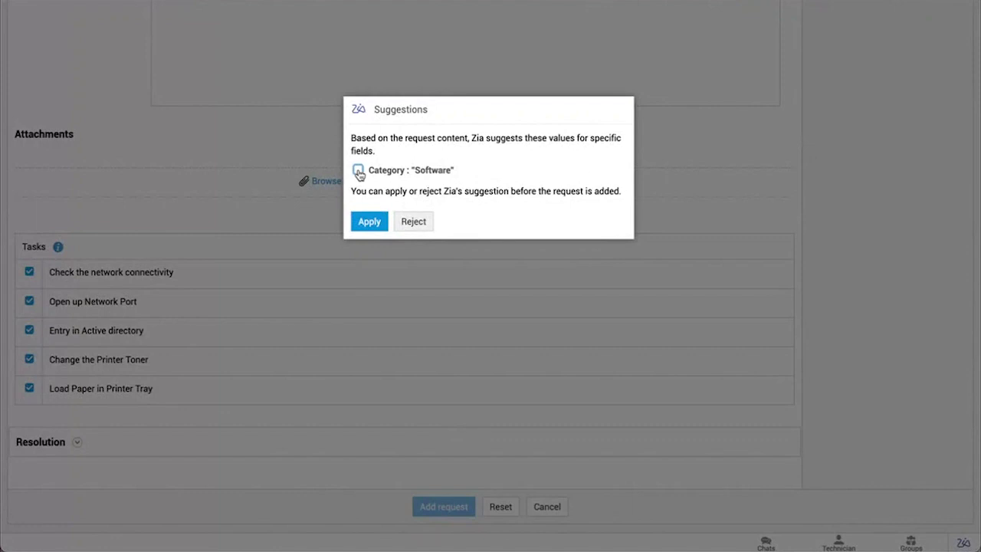
left_click(372, 222)
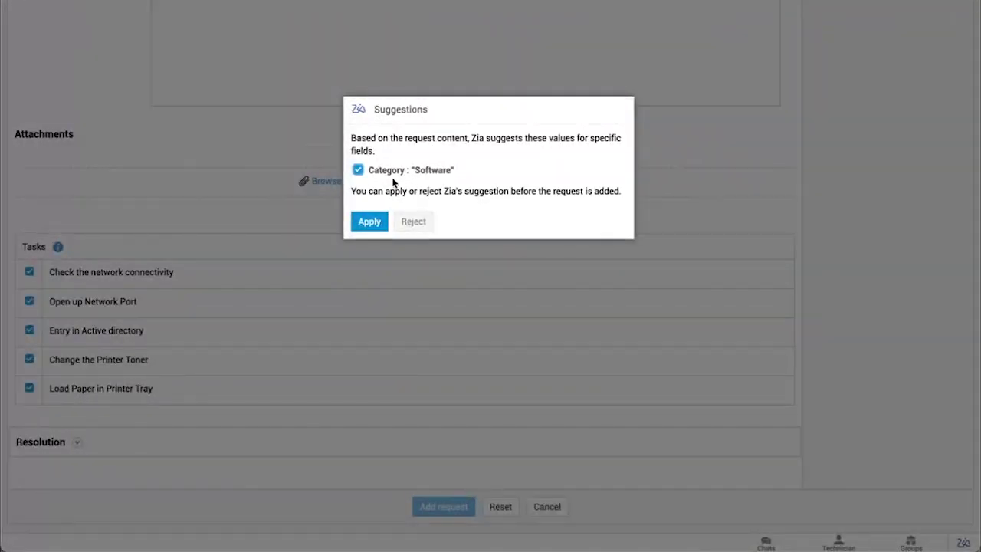
left_click(369, 226)
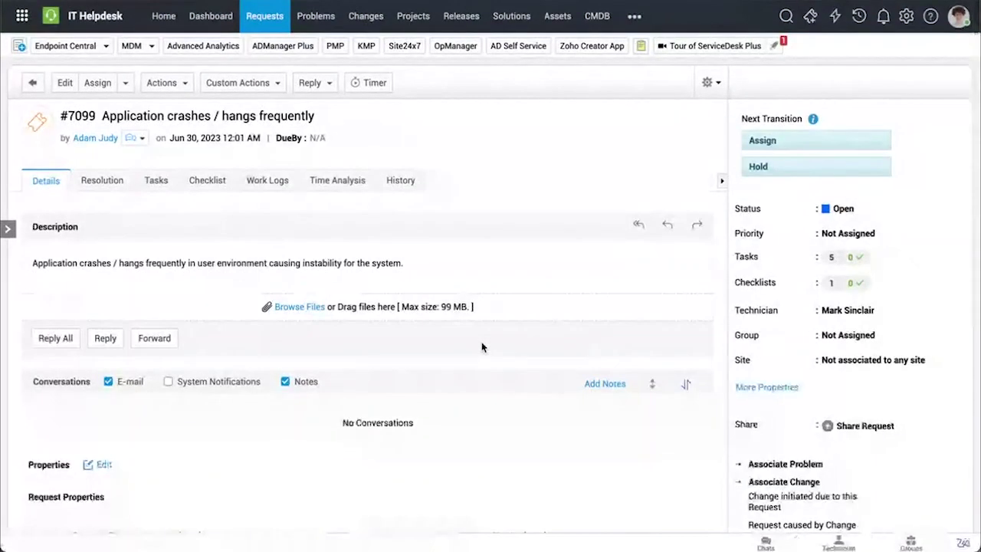
scroll(481, 348, "down", 2)
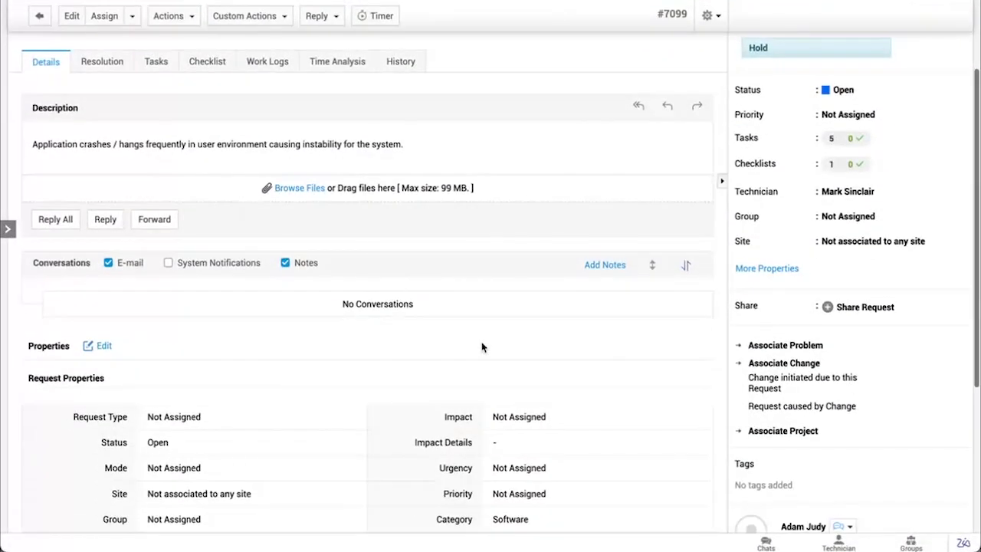
scroll(481, 347, "up", 2)
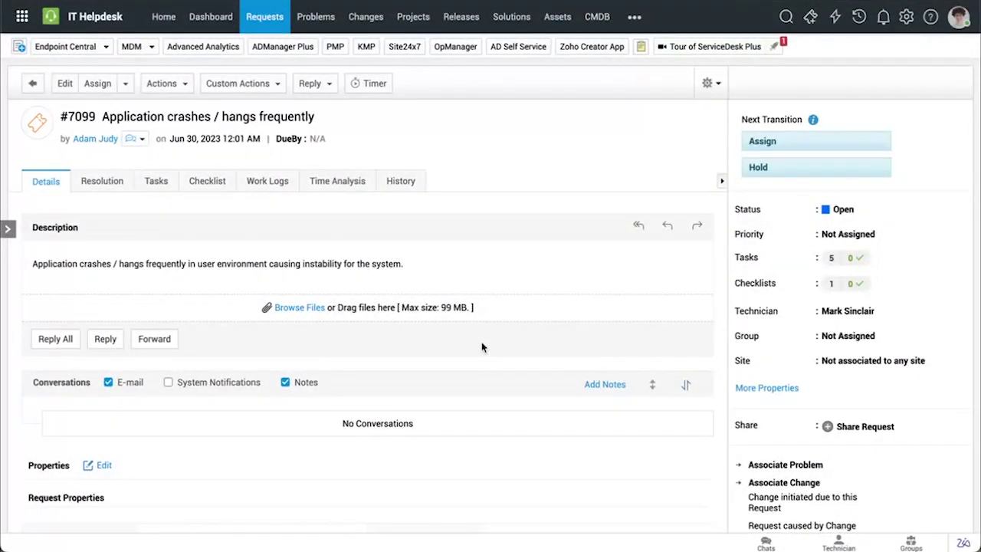
scroll(481, 347, "down", 4)
scroll(481, 347, "down", 1)
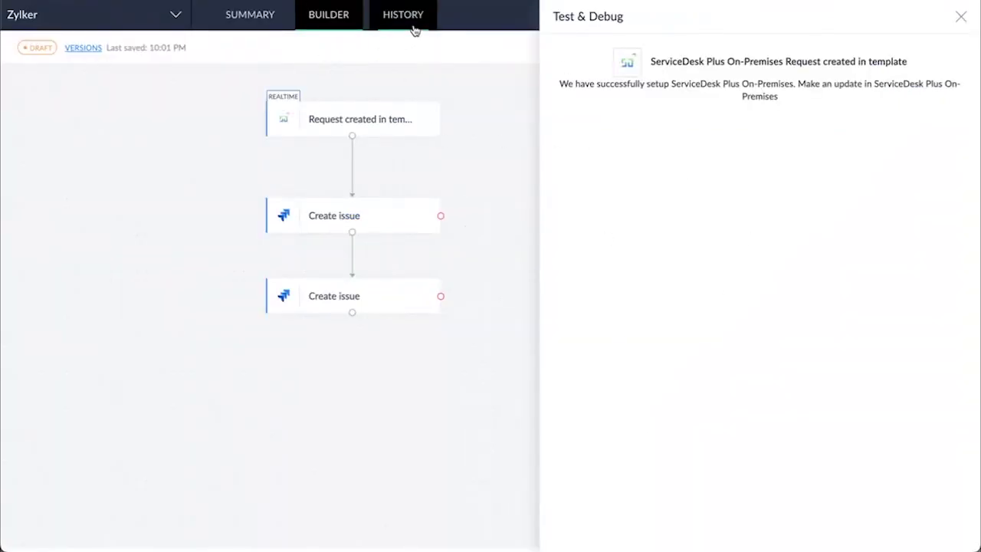
Step: View the Zylker flow's task history in Zoho Flow, close the flow, and browse the My Flows list
left_click(414, 30)
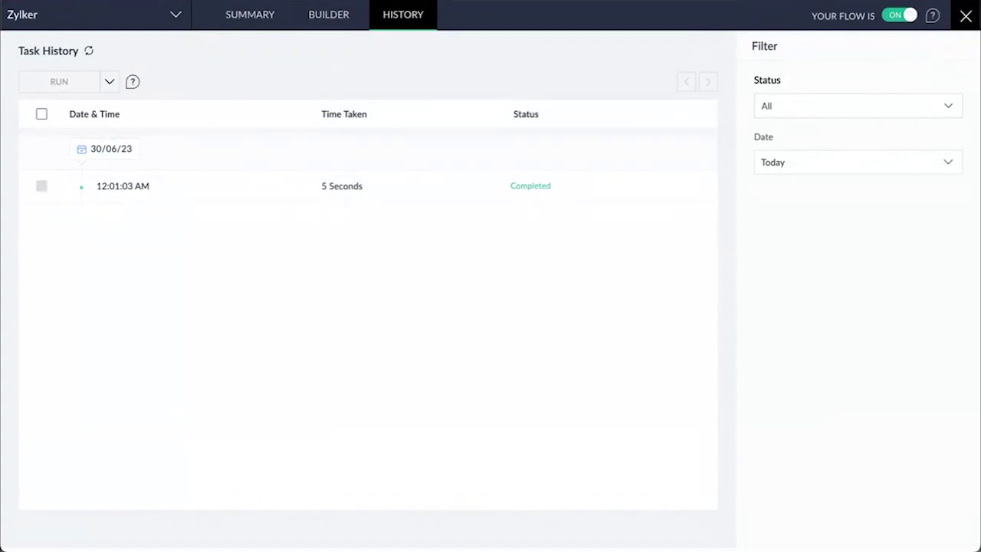
left_click(353, 31)
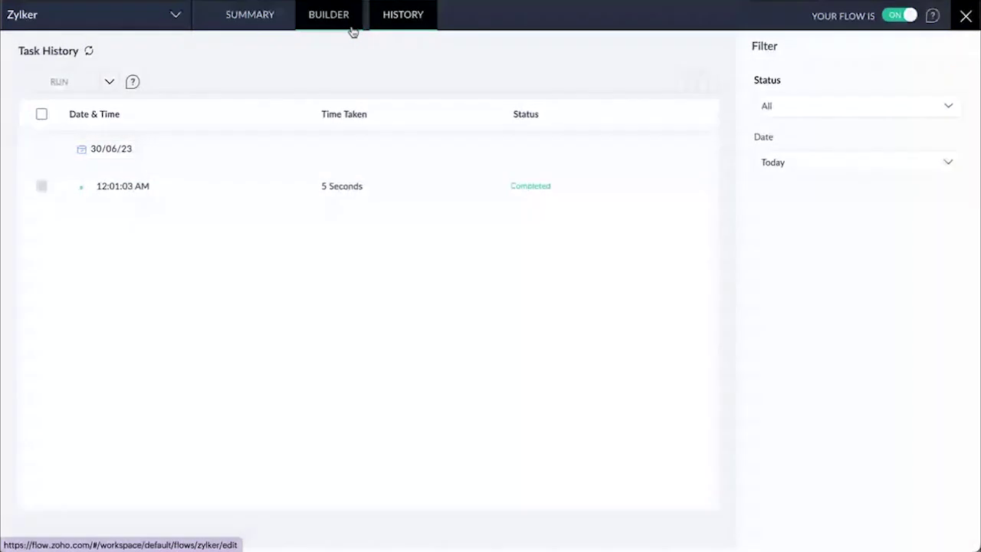
left_click(965, 15)
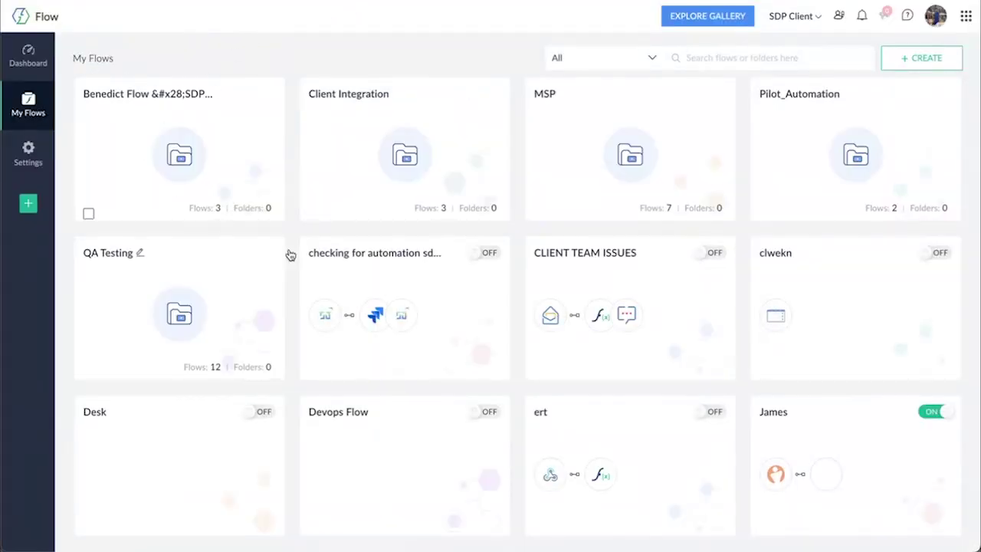
scroll(287, 254, "down", 2)
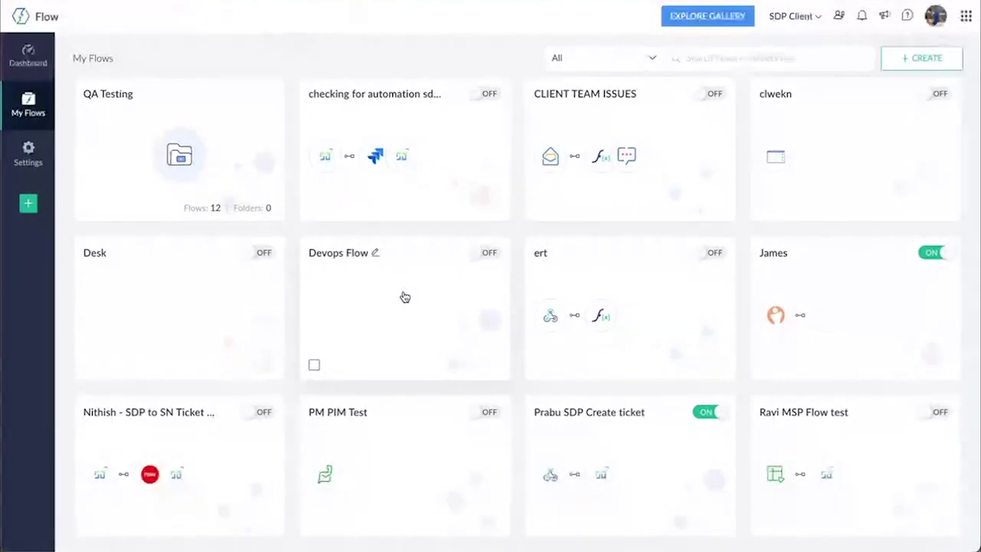
scroll(405, 297, "down", 6)
scroll(405, 298, "up", 8)
scroll(405, 298, "up", 1)
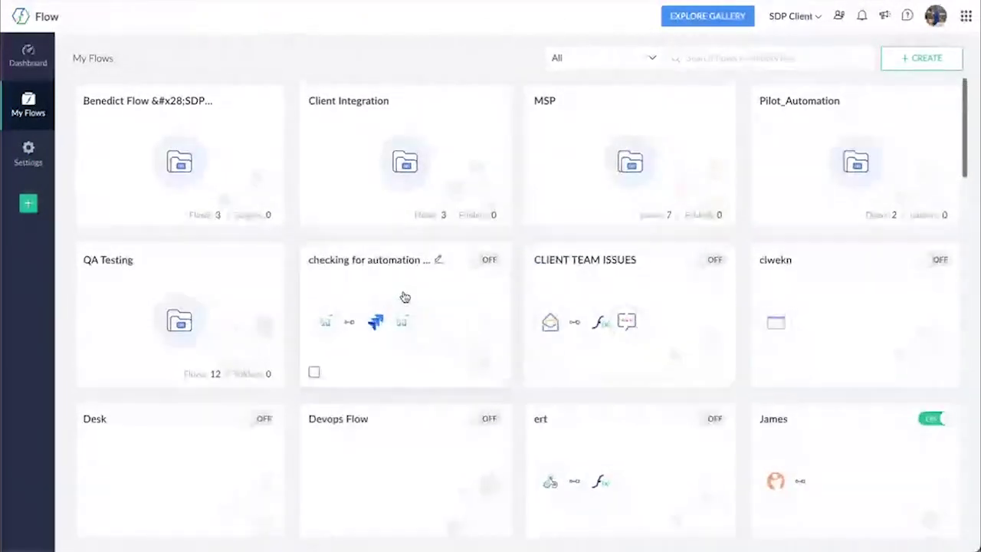
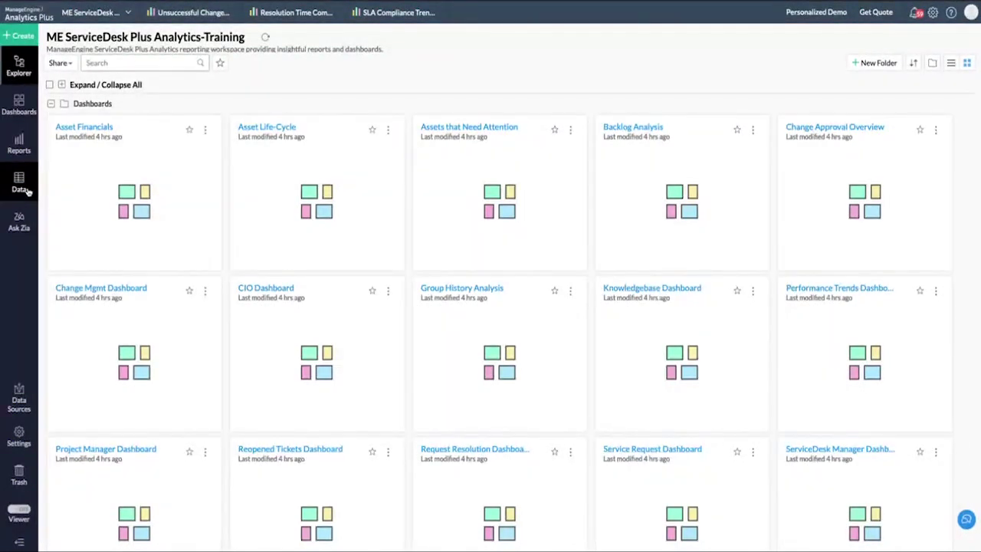
Step: In Analytics Plus, view the Assets and Change tables of the ServiceDesk Plus data and close both
left_click(19, 184)
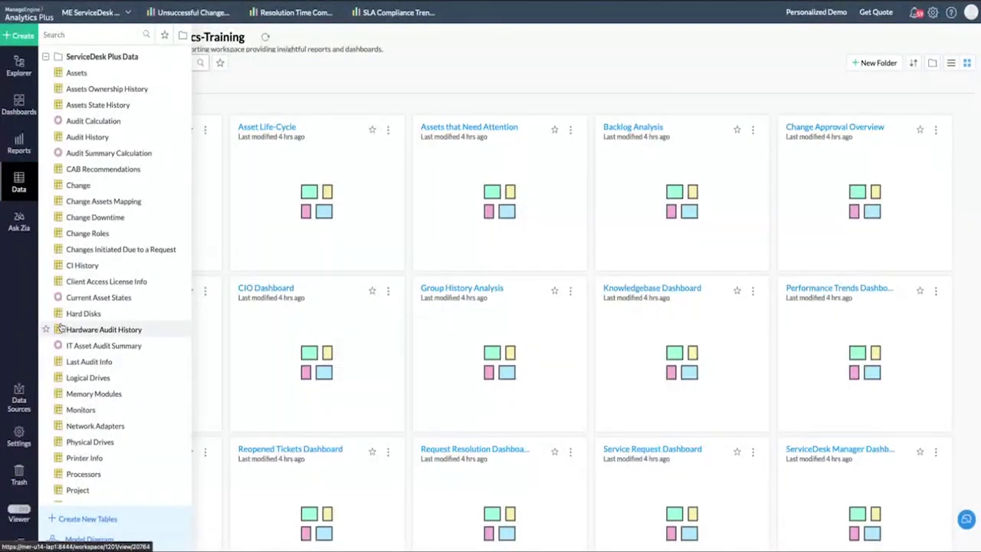
left_click(20, 184)
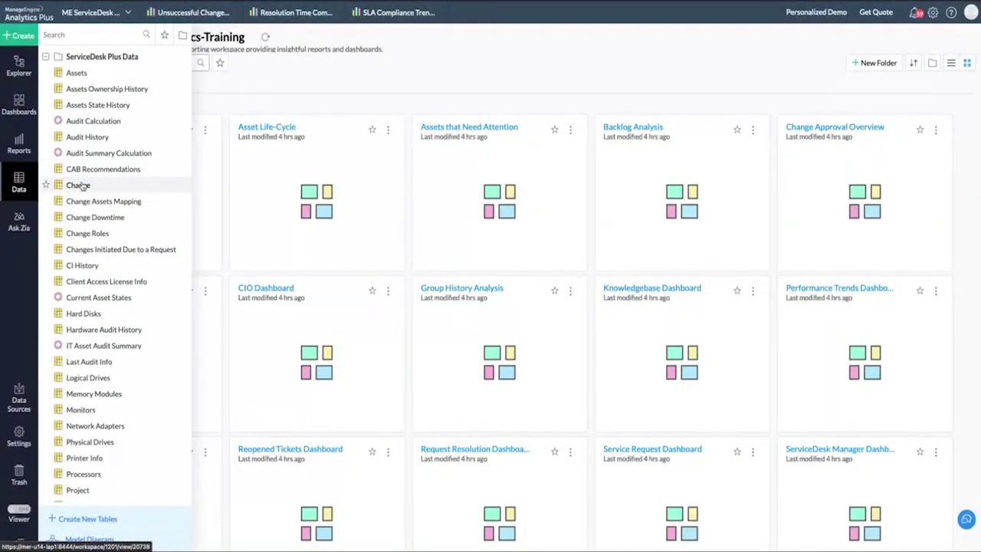
left_click(78, 74)
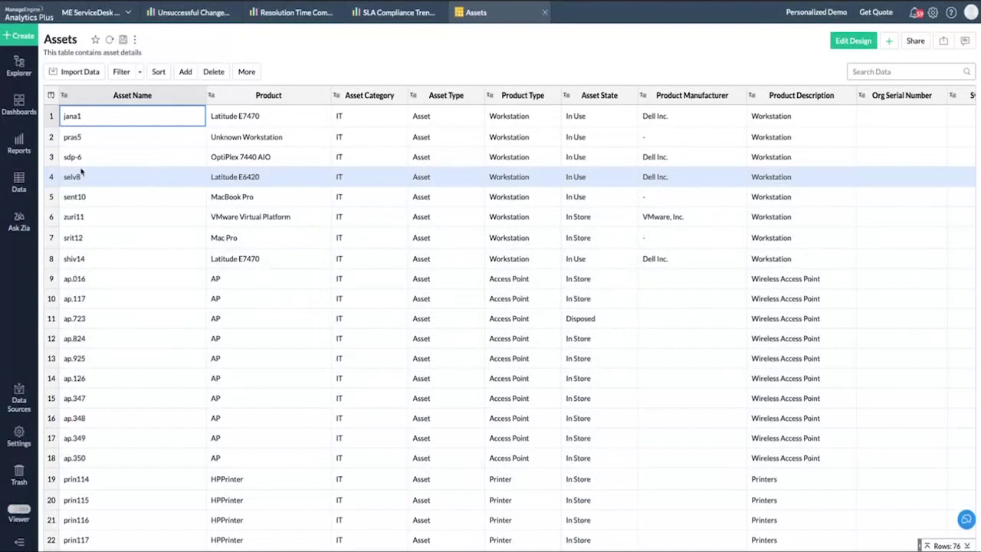
left_click(20, 184)
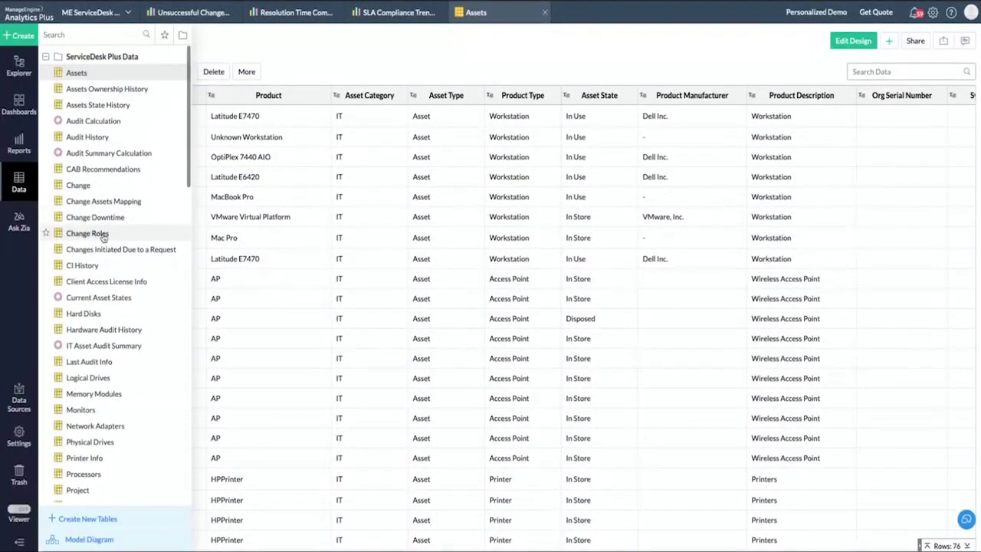
left_click(79, 184)
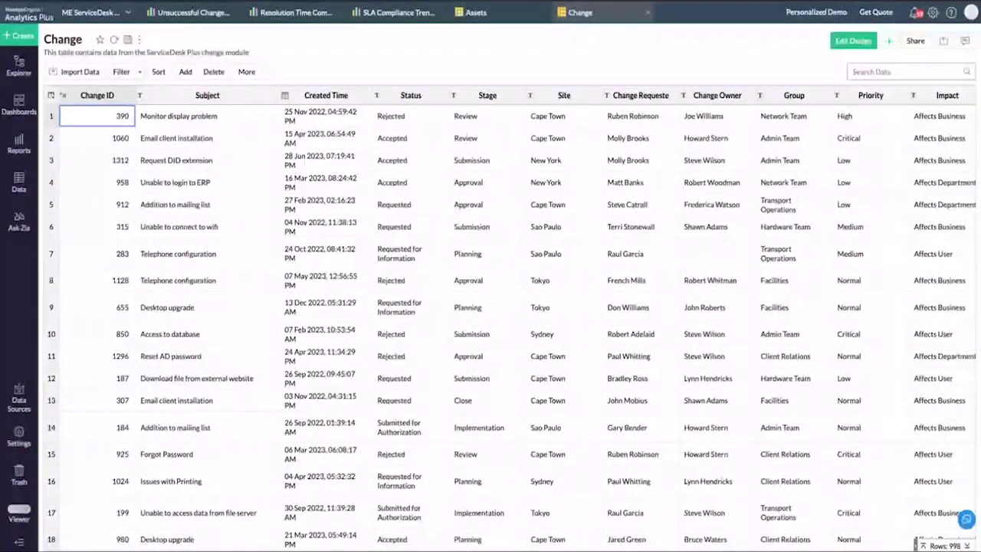
left_click(647, 14)
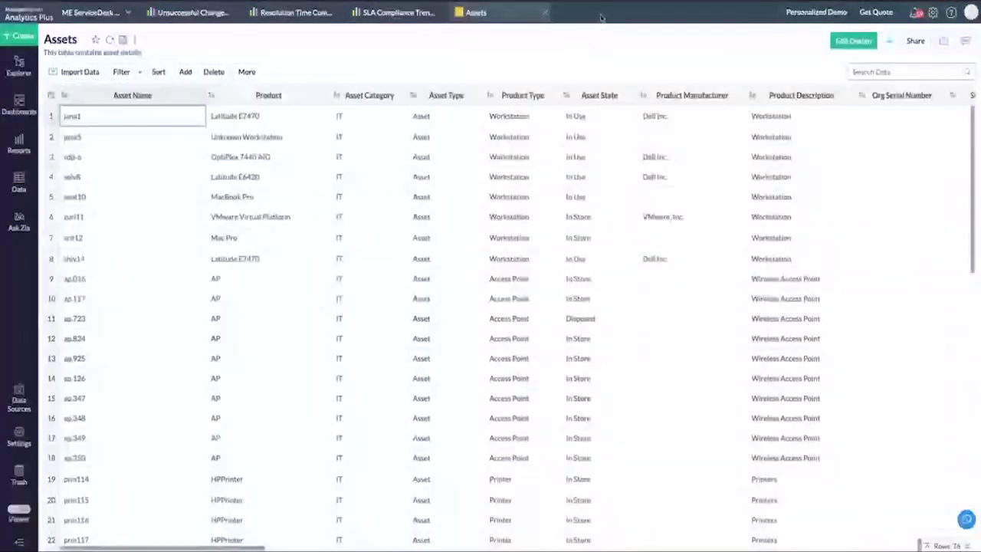
left_click(546, 14)
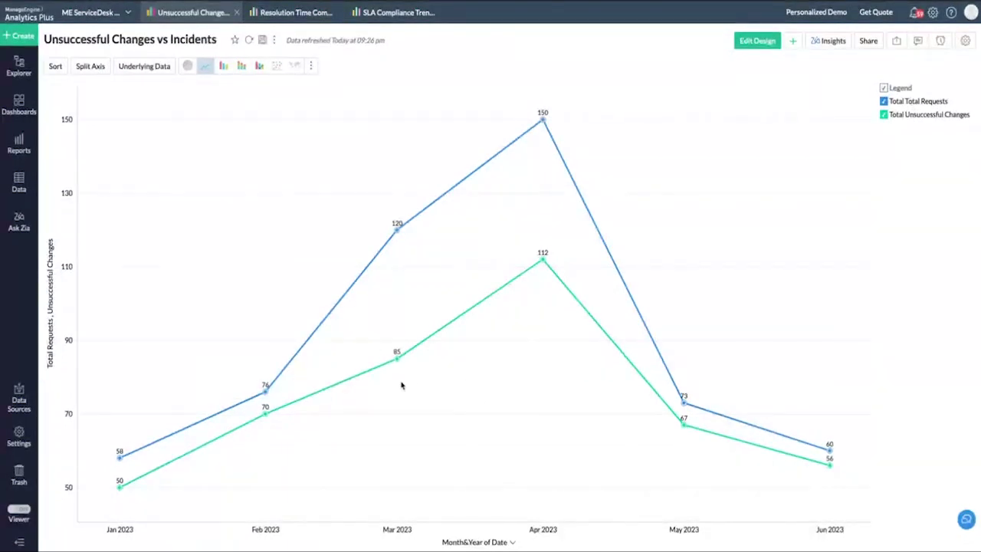
Step: Examine the March 2023 values in the Unsuccessful Changes vs Incidents chart, and switch to the presentation slides
mouse_move(399, 366)
mouse_move(396, 234)
key("alt+Tab")
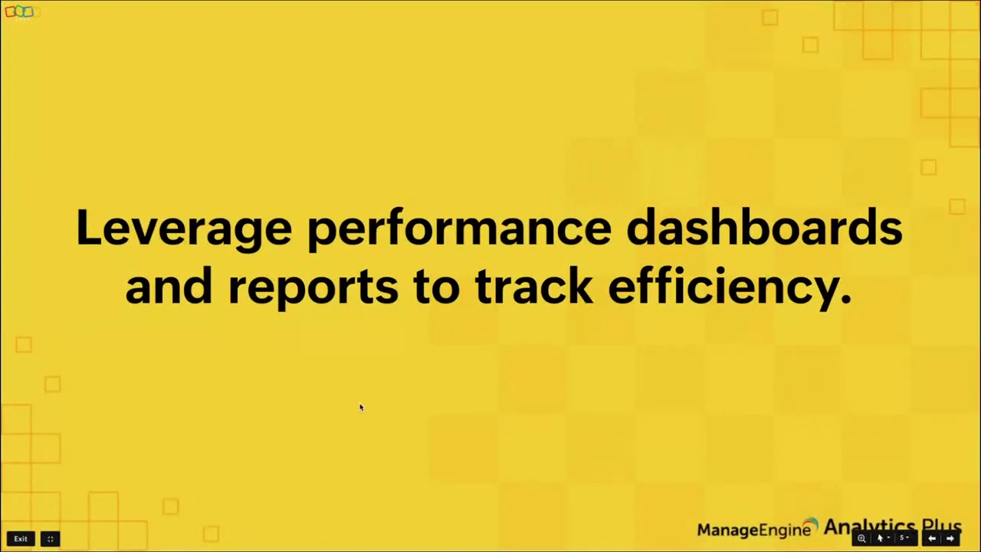
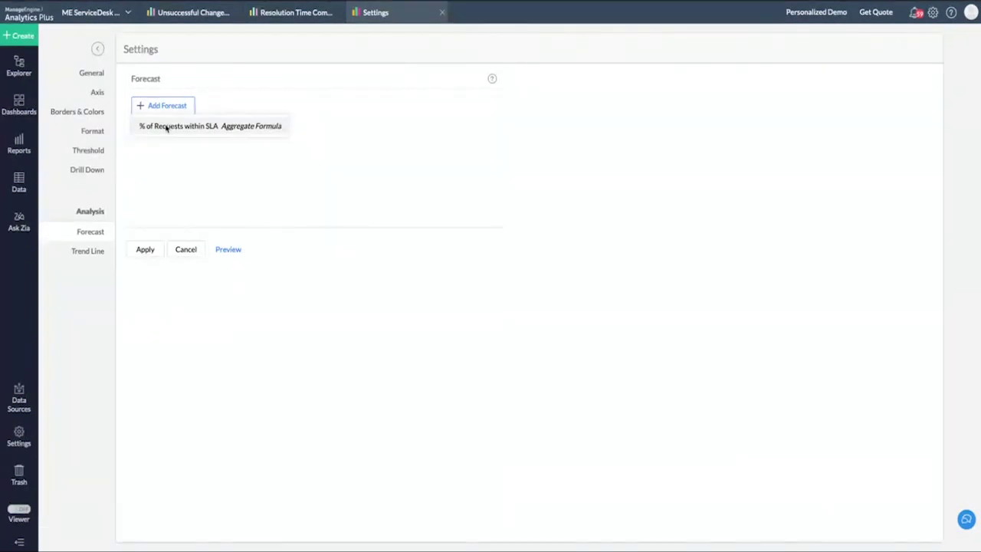
Step: Add a forecast for % of Requests within SLA with a 12-month length, ignoring the last 0 months, and save the SLA Compliance Trend Report
left_click(166, 128)
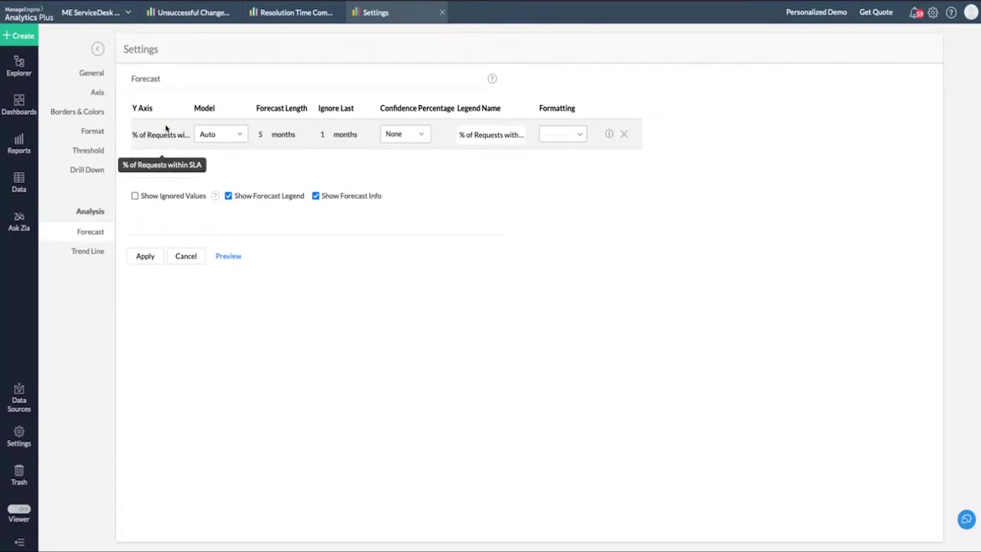
left_click(264, 134)
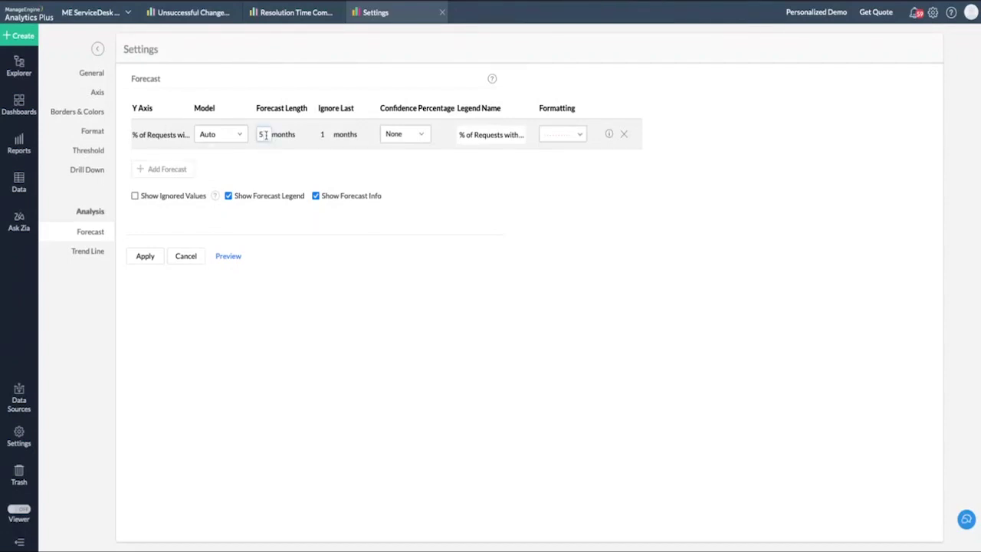
key("BackSpace")
type("12")
left_click(328, 134)
key("BackSpace")
type("0")
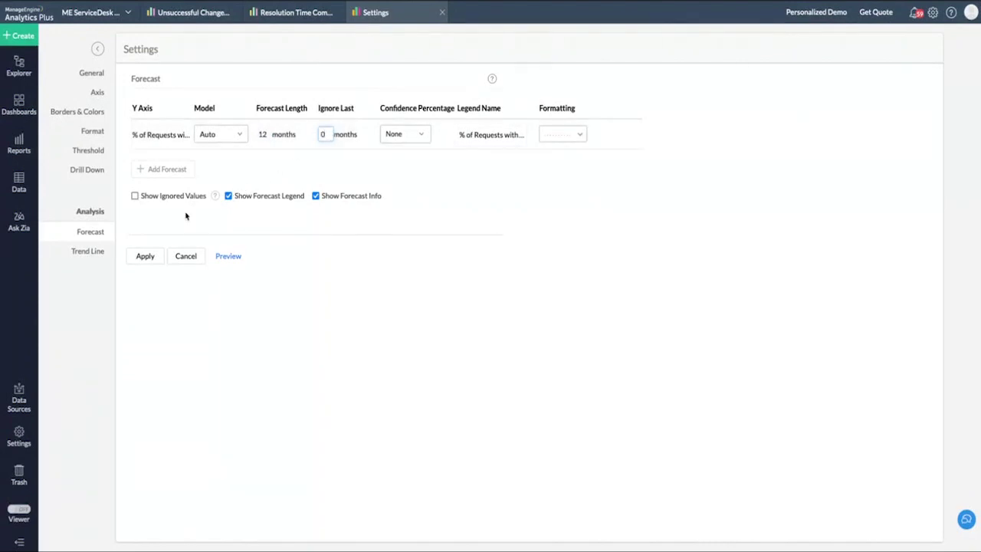
left_click(145, 256)
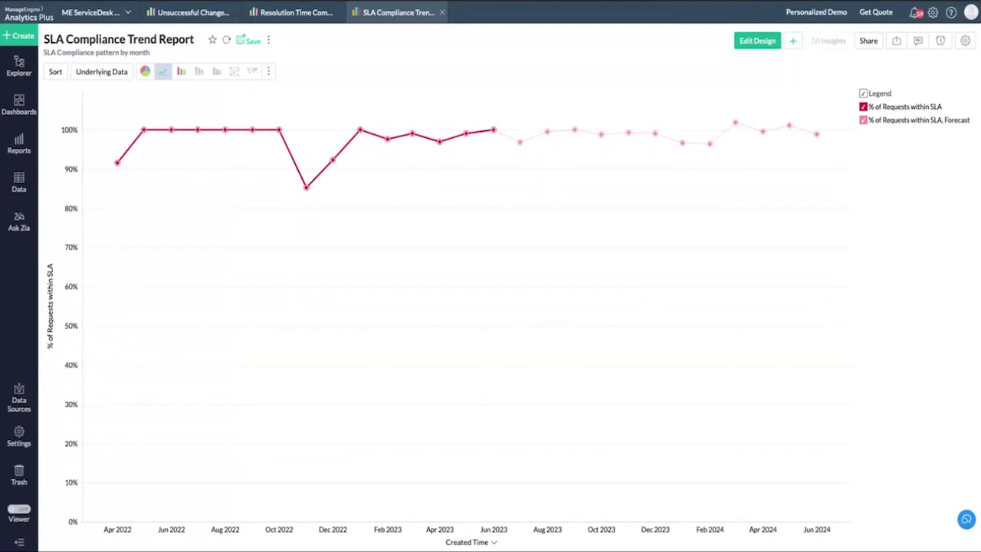
left_click(244, 41)
Step: View the user sharing settings of the SLA Compliance Trend Report and close them
left_click(869, 45)
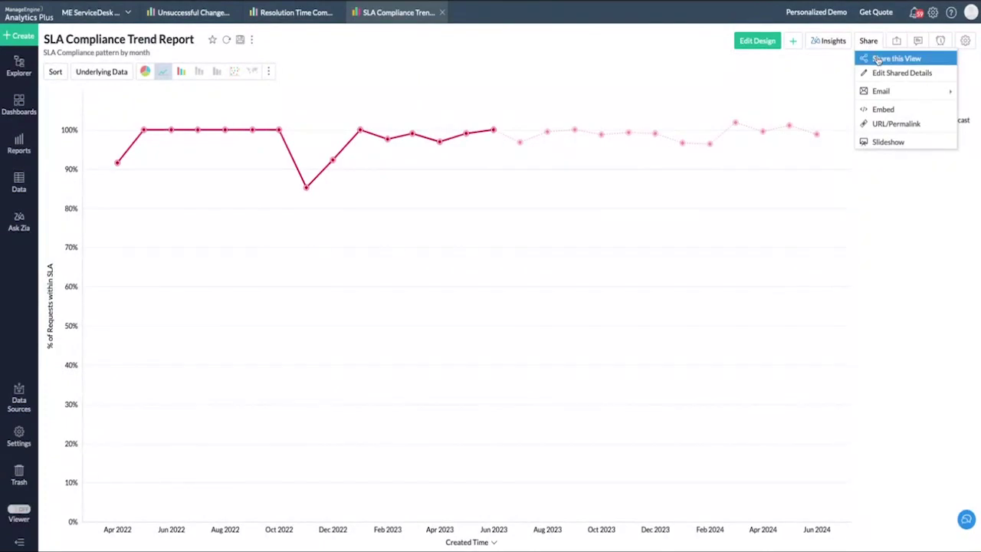
left_click(878, 60)
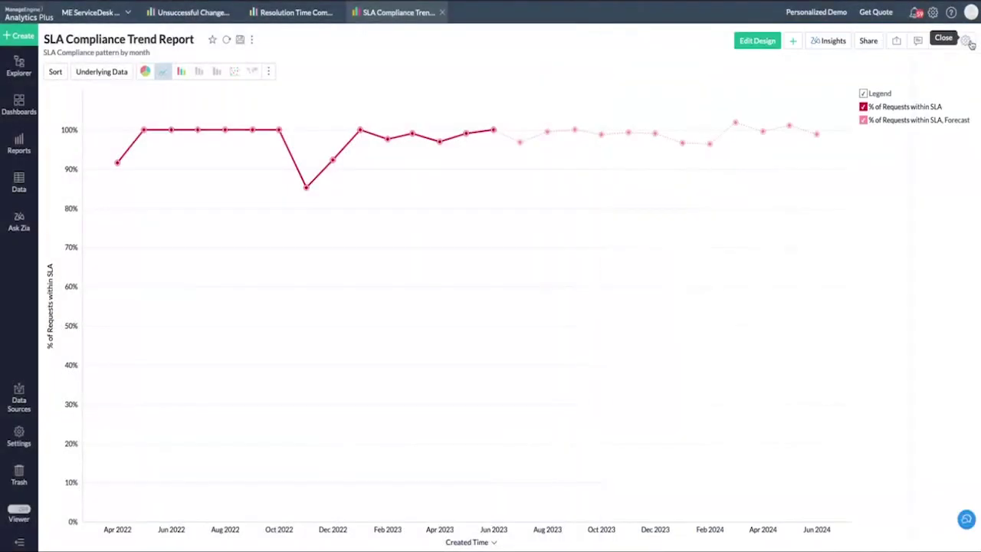
left_click(969, 40)
Step: Set the SLA Compliance Trend Report's permalink to Access without Login and select the generated URL
left_click(870, 42)
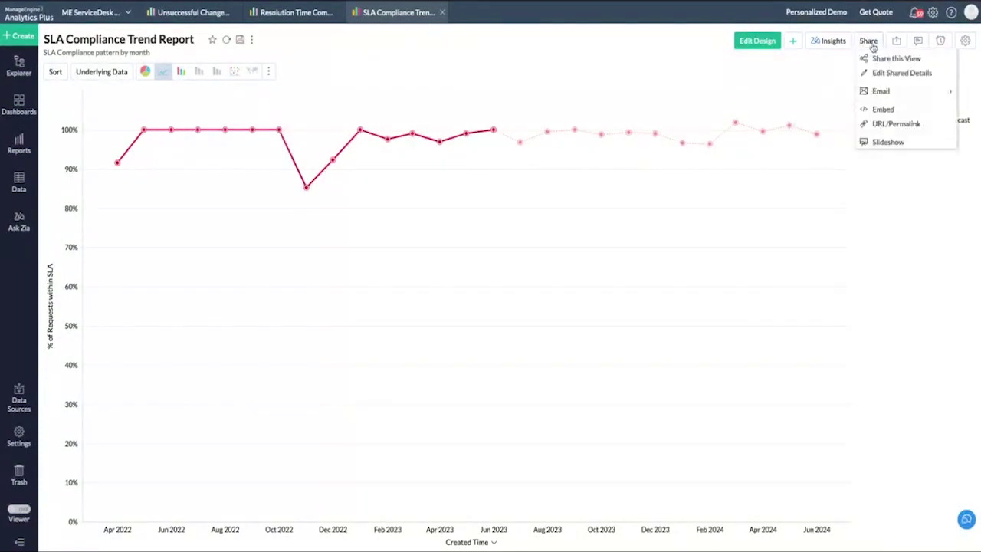
left_click(901, 127)
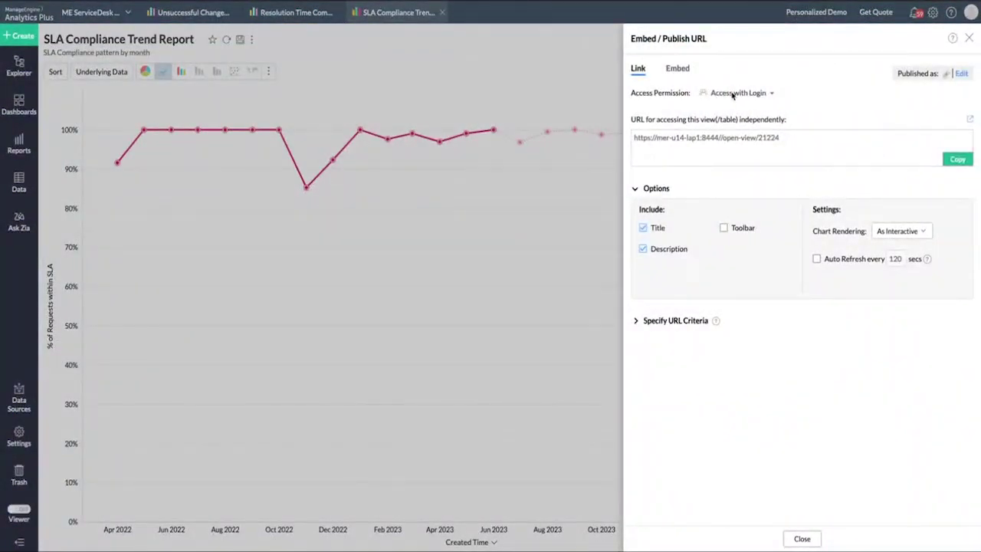
left_click(733, 94)
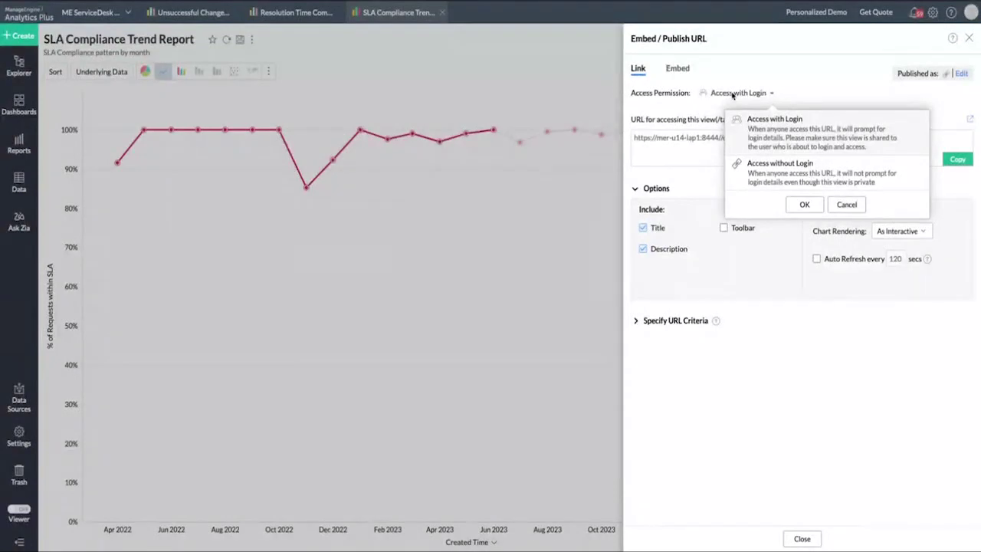
left_click(764, 176)
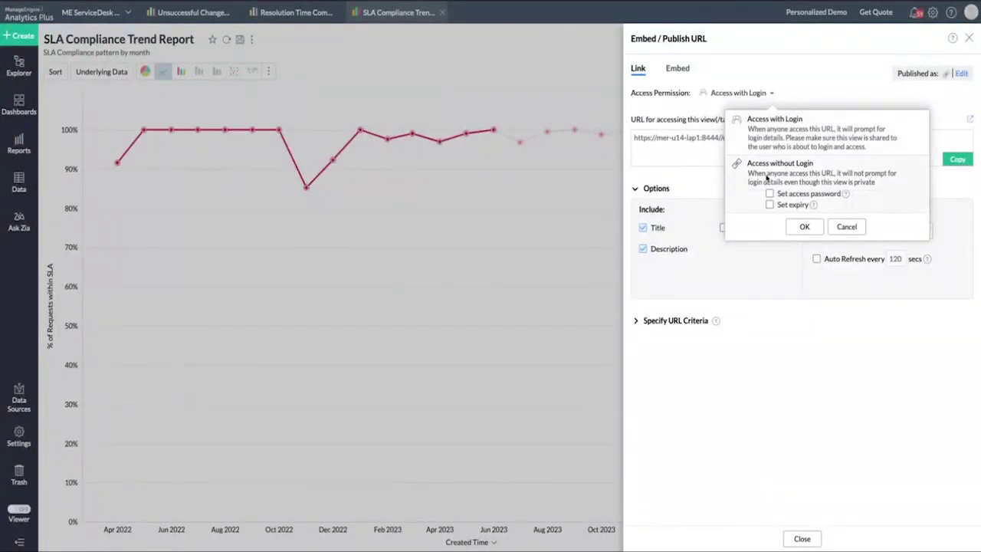
left_click(804, 230)
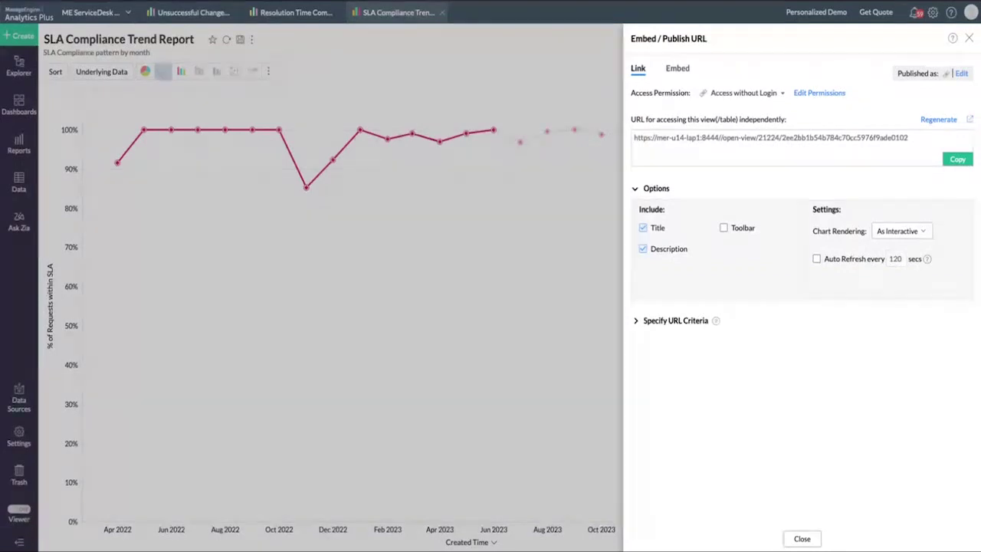
left_click(846, 137)
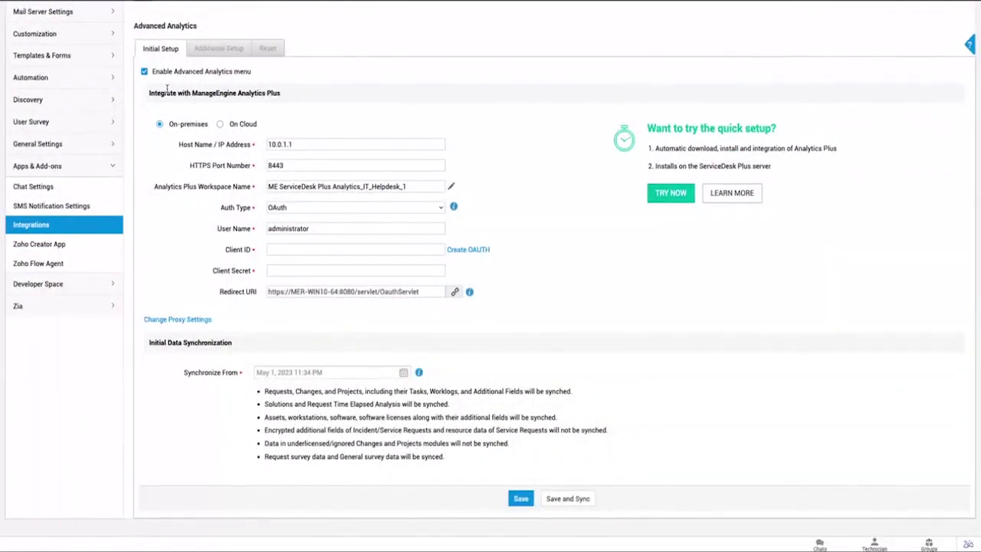
Step: In ServiceDesk Plus, start a new dashboard named "SLA Dashboard"
left_click(160, 17)
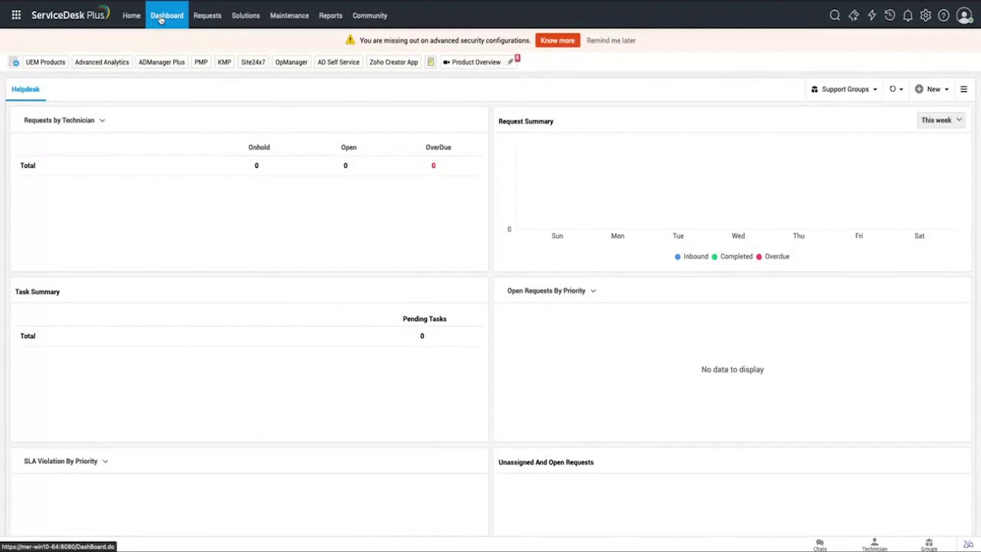
left_click(930, 92)
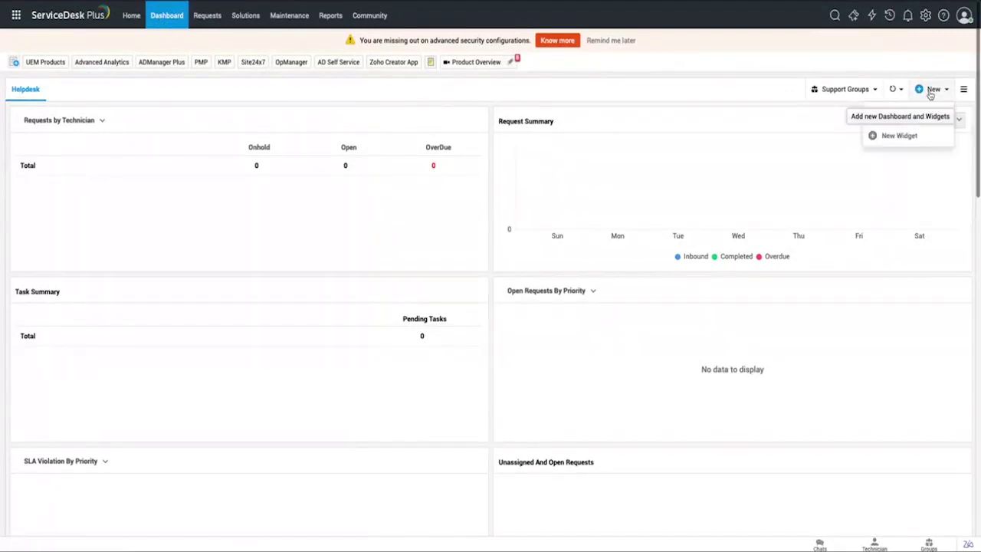
left_click(914, 117)
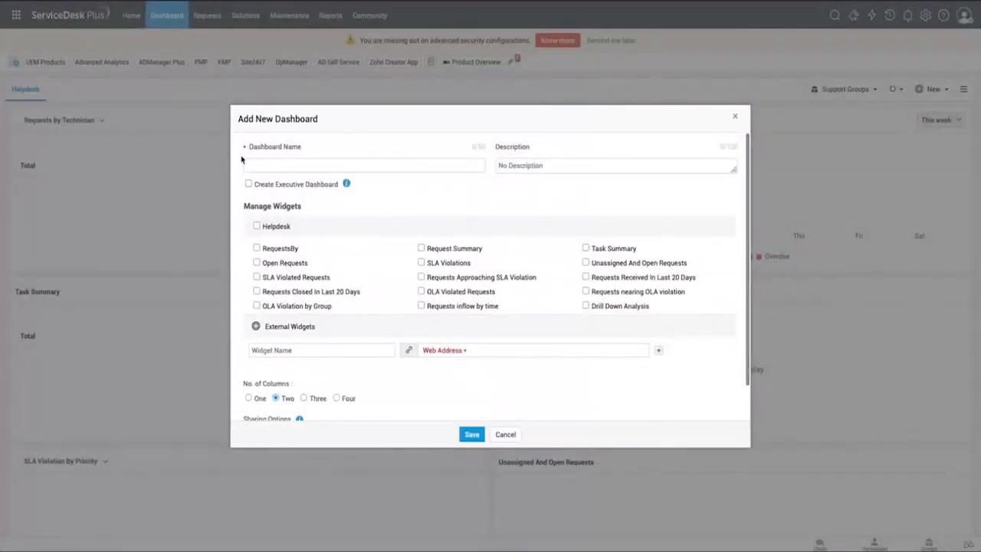
left_click(267, 165)
type("SLA")
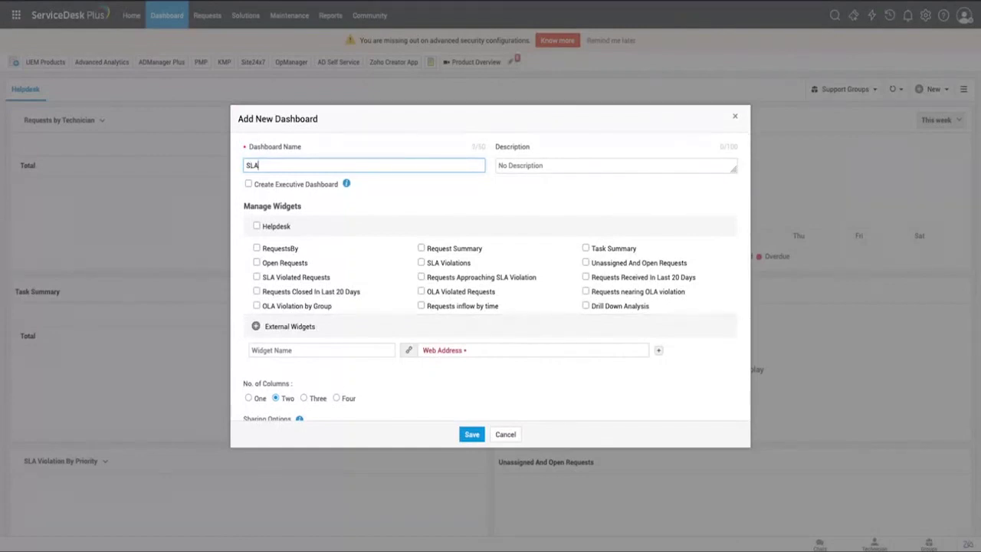
type(" Dashbo")
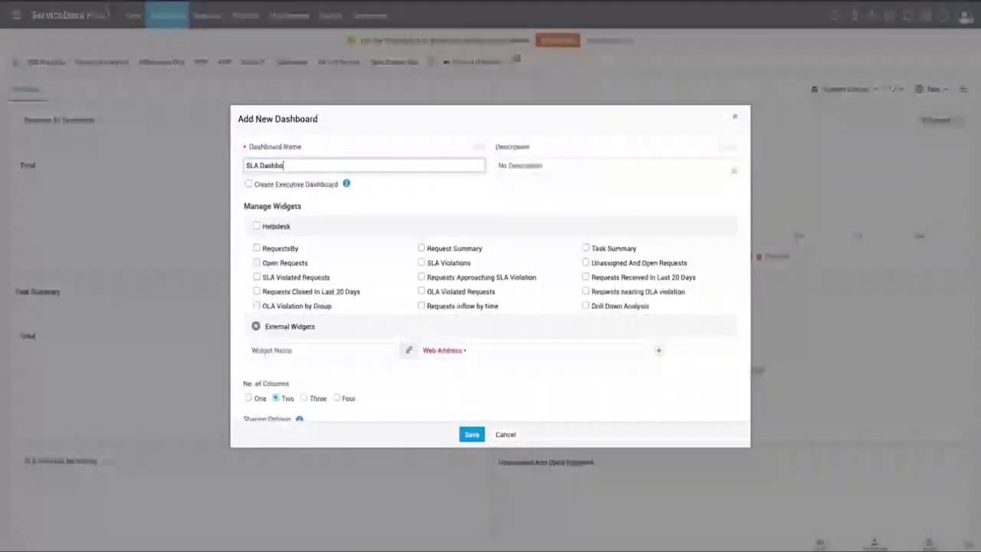
type("ard")
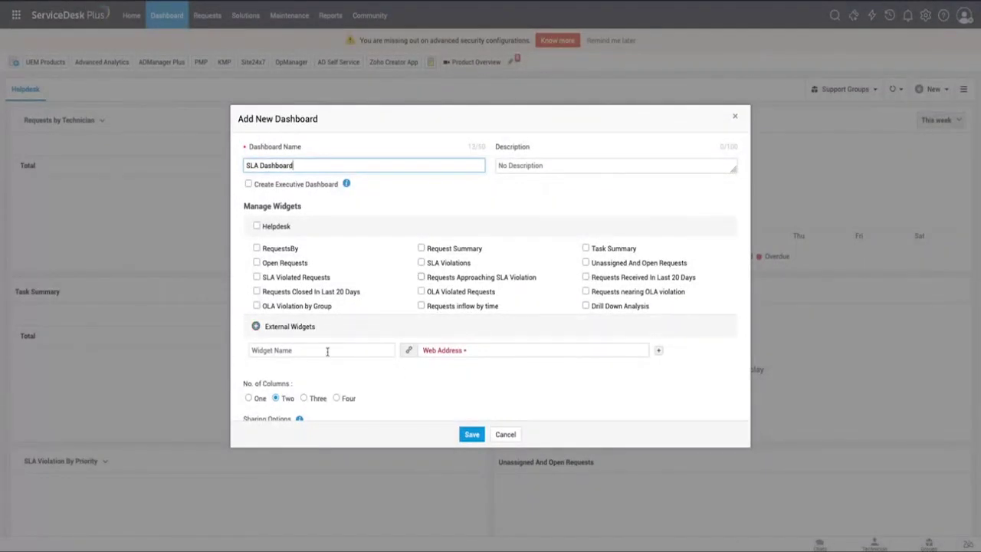
Step: Add an external widget named "SLA Compliance" with the copied report URL as its web address, and save the dashboard
left_click(327, 351)
type("SL")
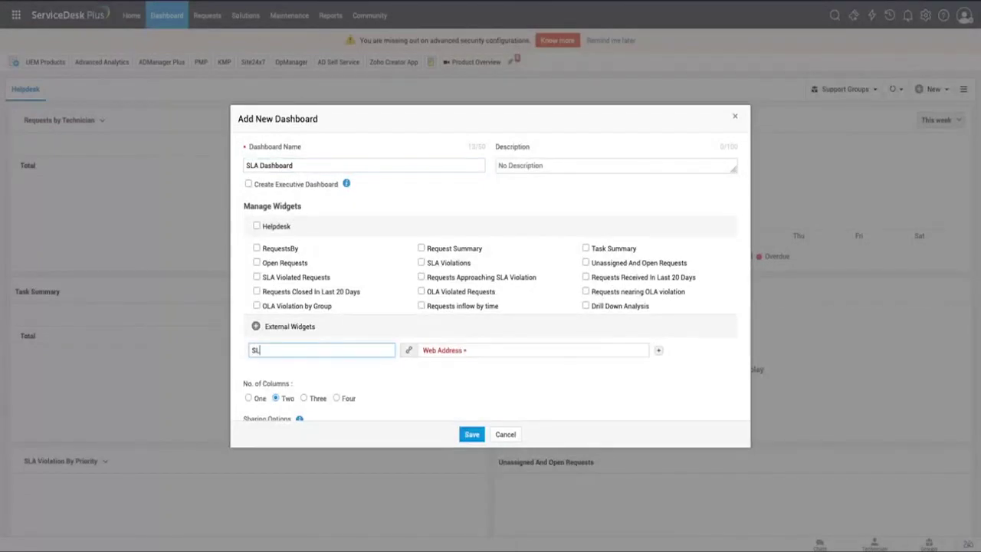
type("A Compliance")
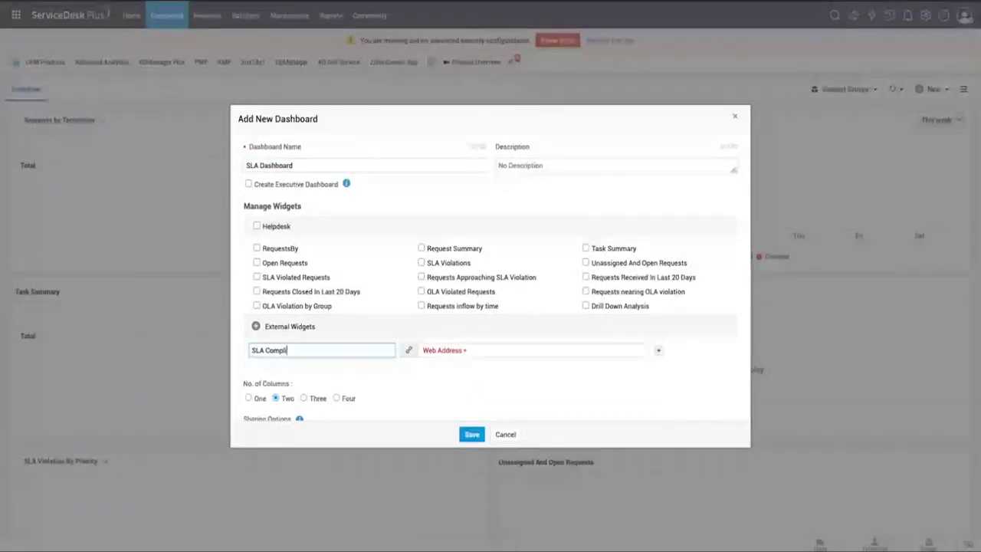
left_click(482, 350)
key("ctrl+v")
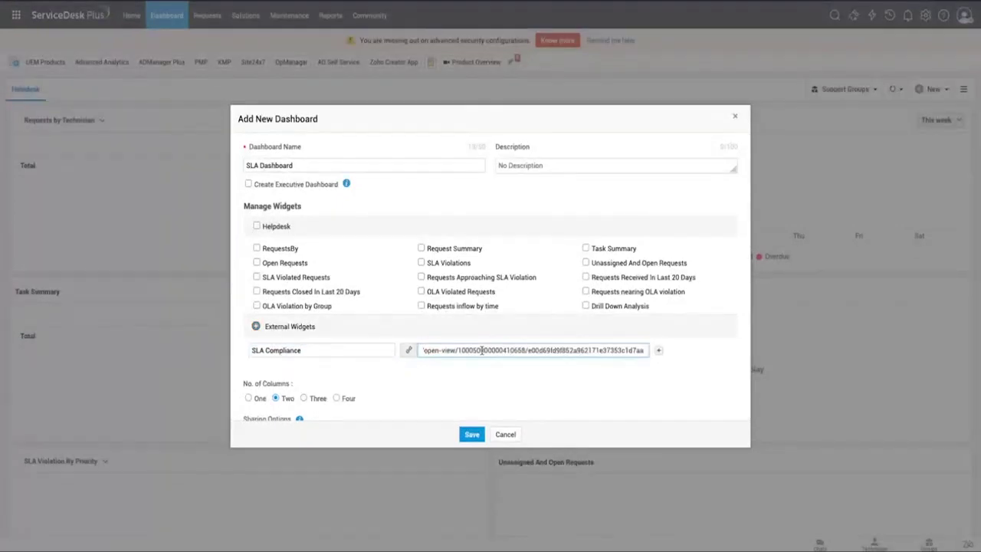
left_click(471, 434)
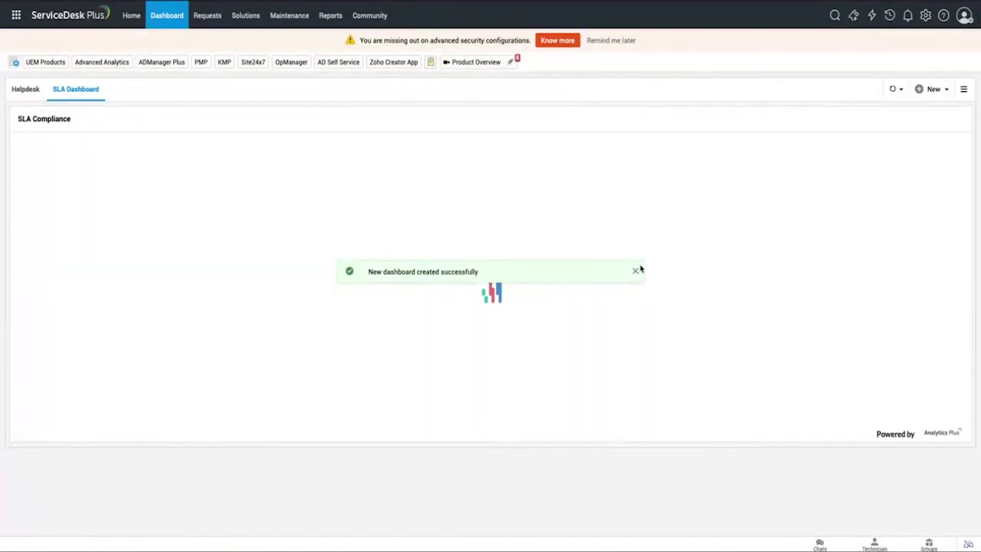
left_click(636, 272)
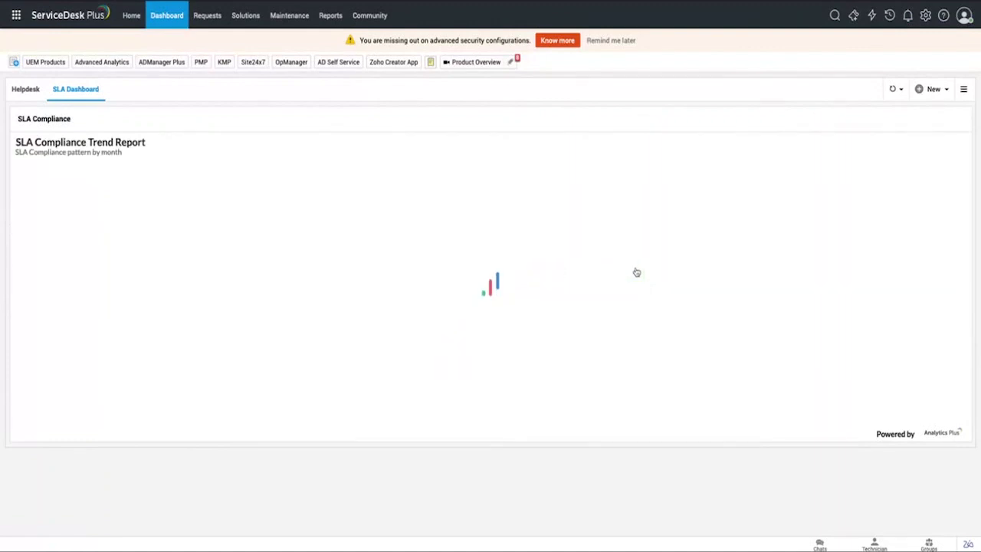